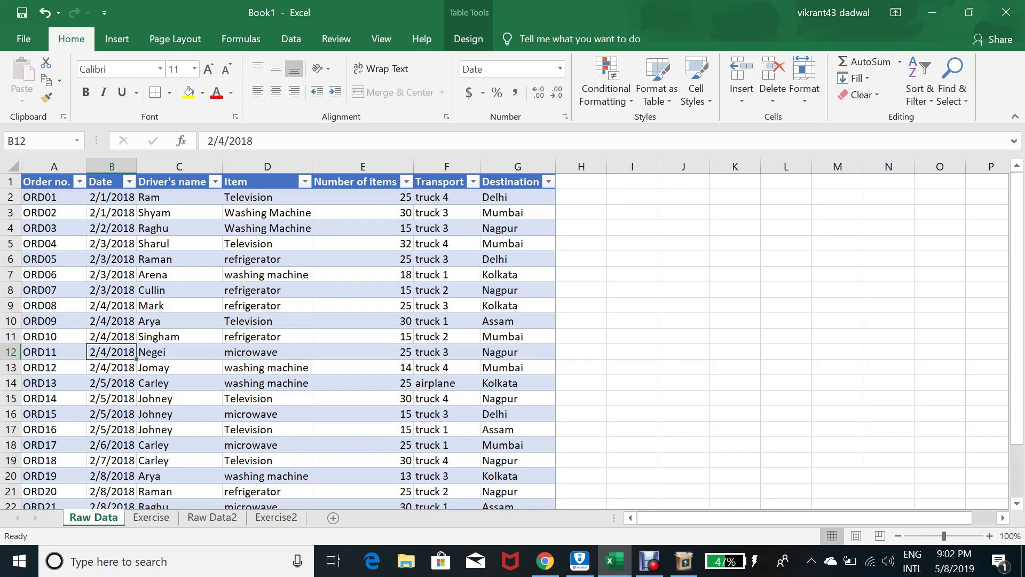
pyautogui.press('Right')
pyautogui.press('Right')
pyautogui.press('Right')
pyautogui.press('Right')
pyautogui.press('Right')
pyautogui.press('Right')
pyautogui.press('Right')
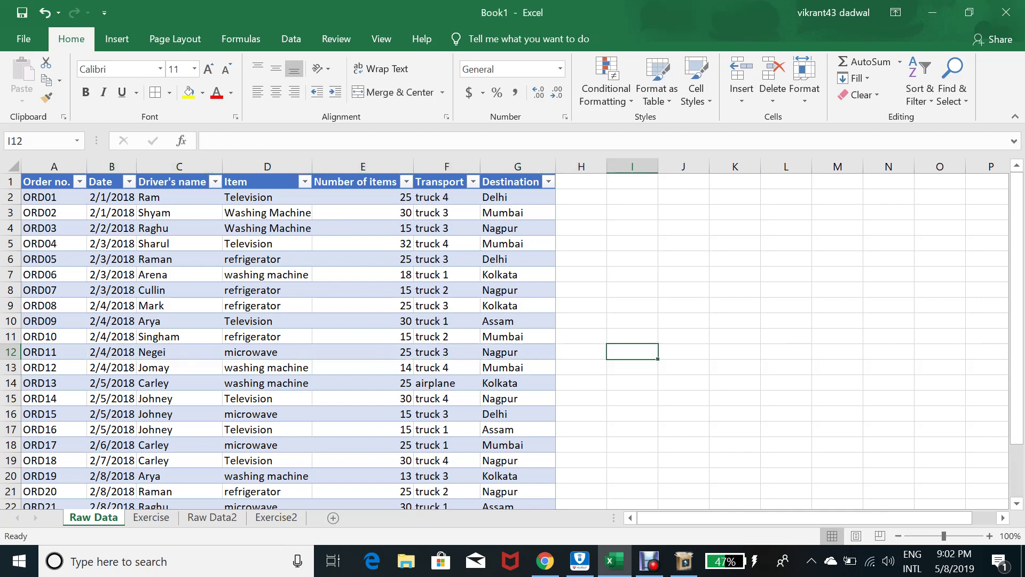
pyautogui.press('Right')
pyautogui.press('Up')
pyautogui.press('Up')
pyautogui.press('Up')
pyautogui.press('Up')
pyautogui.press('Up')
pyautogui.press('Up')
pyautogui.press('Up')
pyautogui.press('Up')
pyautogui.press('Up')
pyautogui.press('Up')
pyautogui.press('Up')
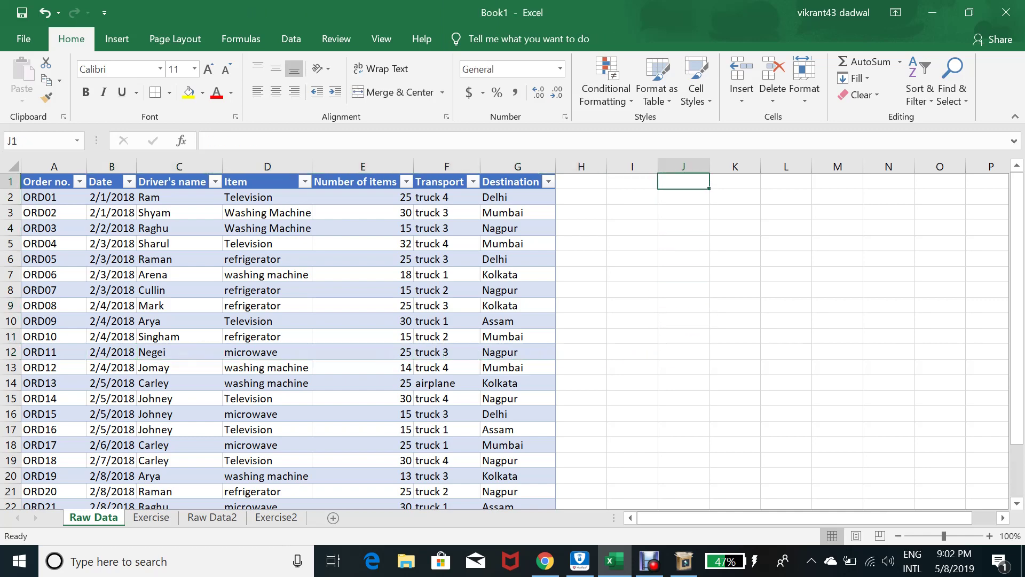
pyautogui.press('Down')
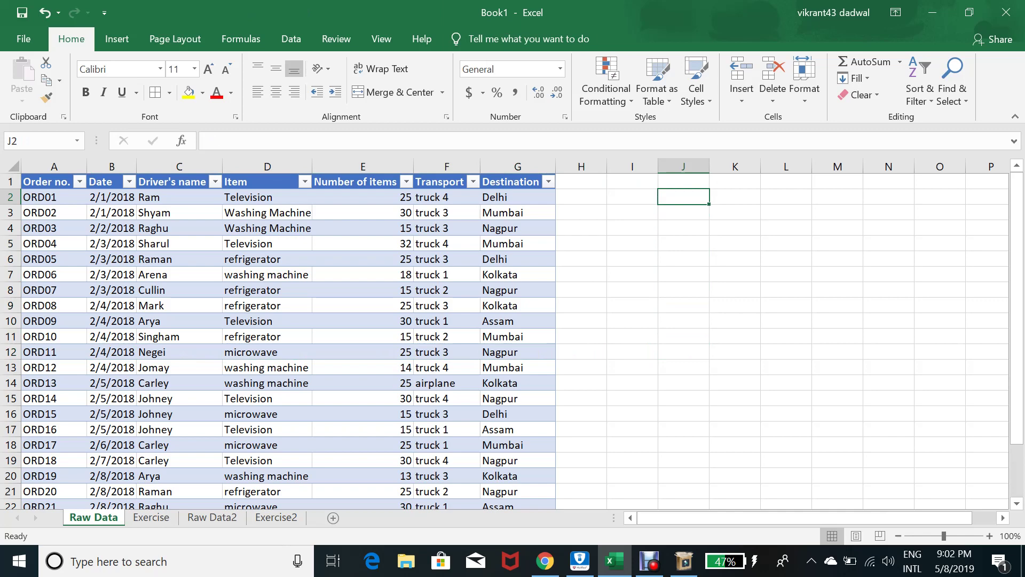
pyautogui.press('Left')
pyautogui.press('Left')
pyautogui.press('Left')
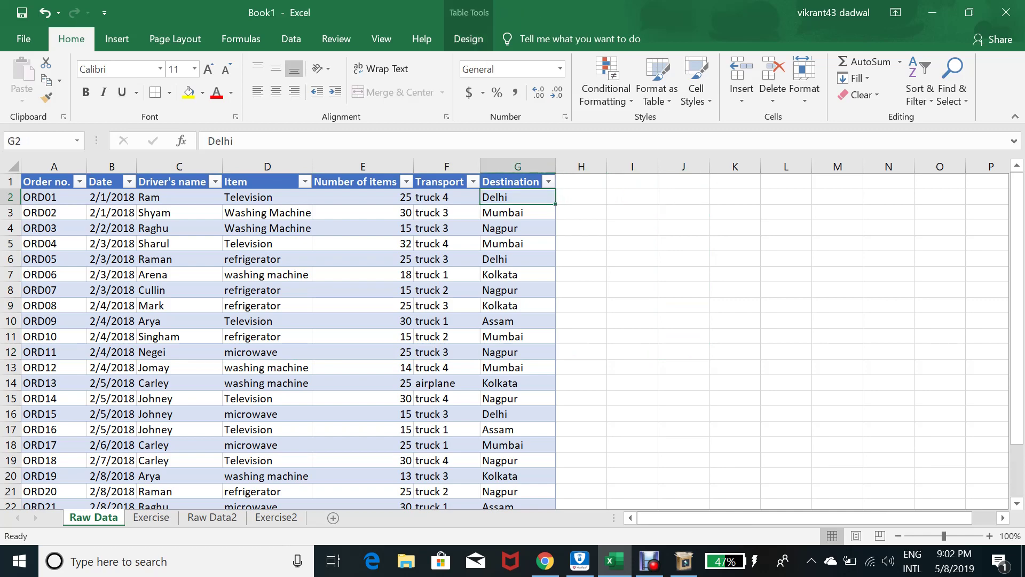
# Step: Enter the city names Delhi and Kolkata in cells I2 and I3 of the Raw Data sheet
pyautogui.press('Up')
pyautogui.press('Right')
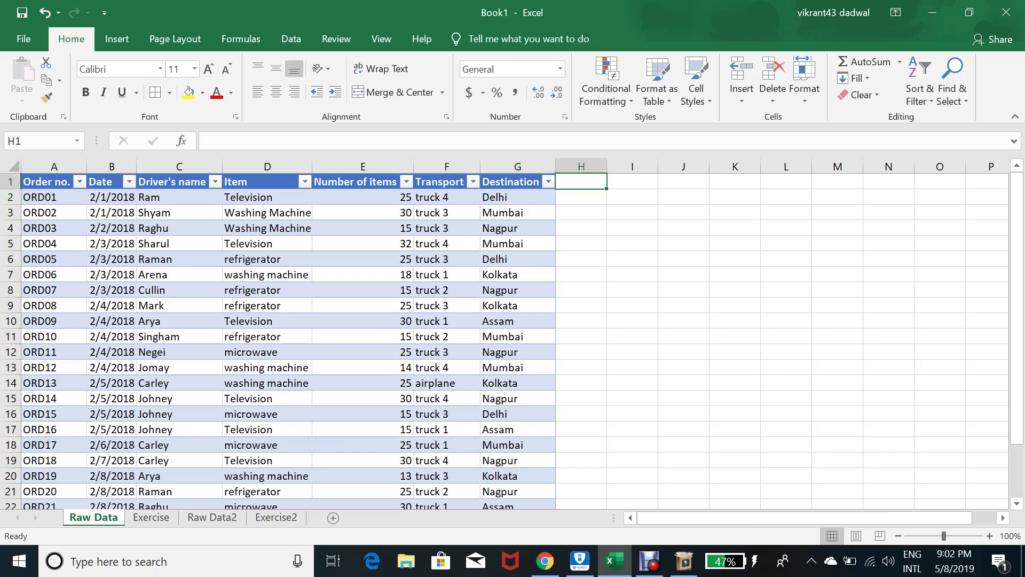
pyautogui.press('Right')
pyautogui.press('Down')
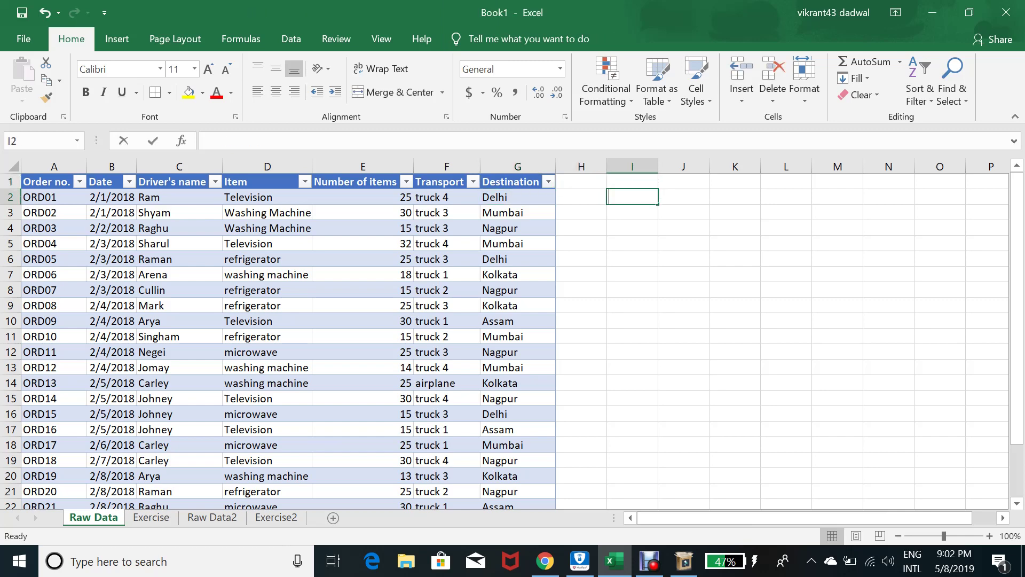
pyautogui.write('Delhi')
pyautogui.press('Return')
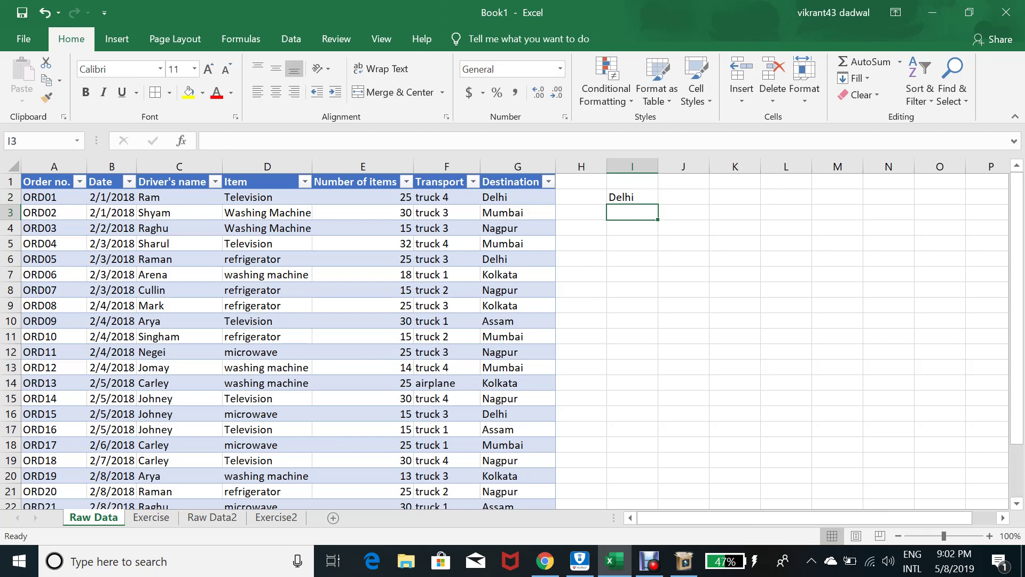
pyautogui.write('Kolkata')
pyautogui.press('Return')
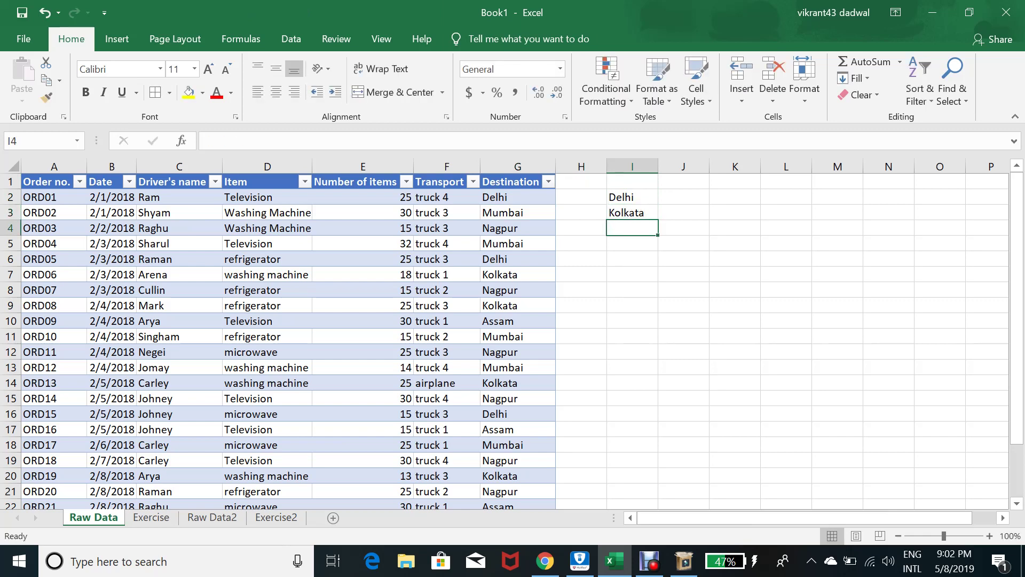
# Step: Enter Puducherry as the third city name in cell I4
pyautogui.write('Pondi')
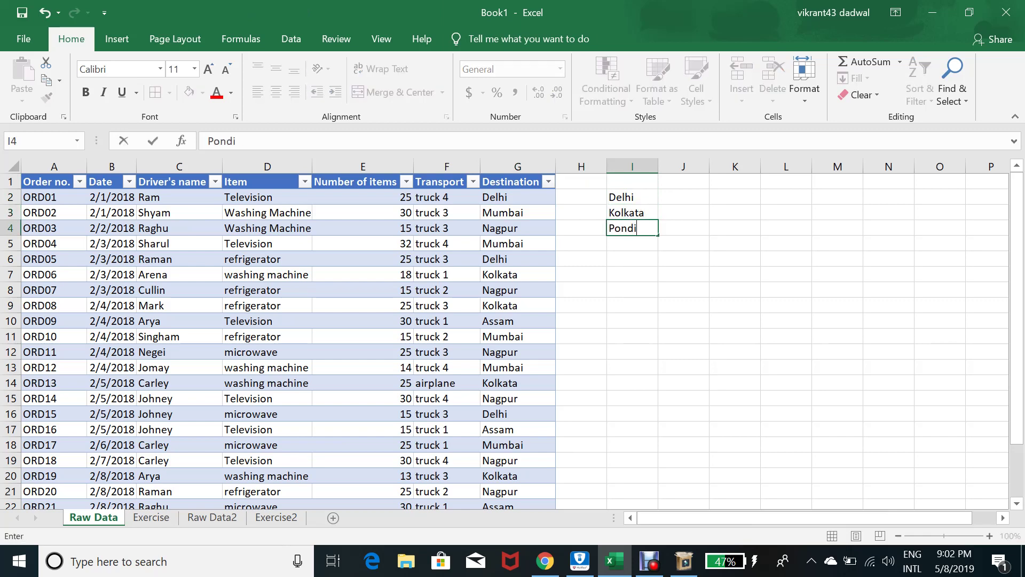
pyautogui.write('cherry')
pyautogui.press('BackSpace')
pyautogui.press('BackSpace')
pyautogui.press('BackSpace')
pyautogui.press('BackSpace')
pyautogui.press('BackSpace')
pyautogui.press('BackSpace')
pyautogui.press('BackSpace')
pyautogui.press('BackSpace')
pyautogui.press('BackSpace')
pyautogui.press('BackSpace')
pyautogui.press('BackSpace')
pyautogui.write('Puducherry')
pyautogui.press('Return')
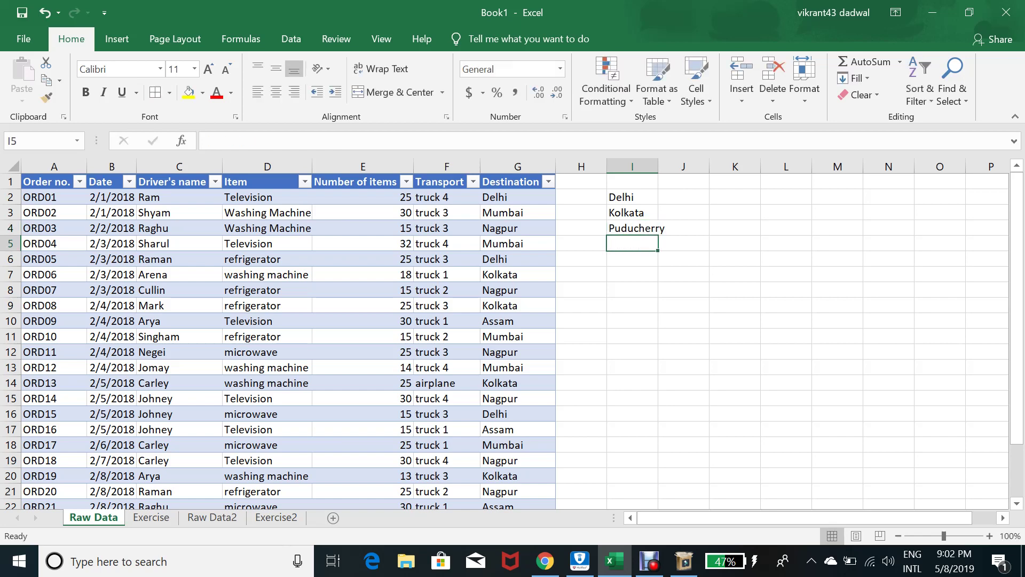
# Step: Enter the formula =COUNT(I2:I4) in cell I5, below the city names
pyautogui.write('=')
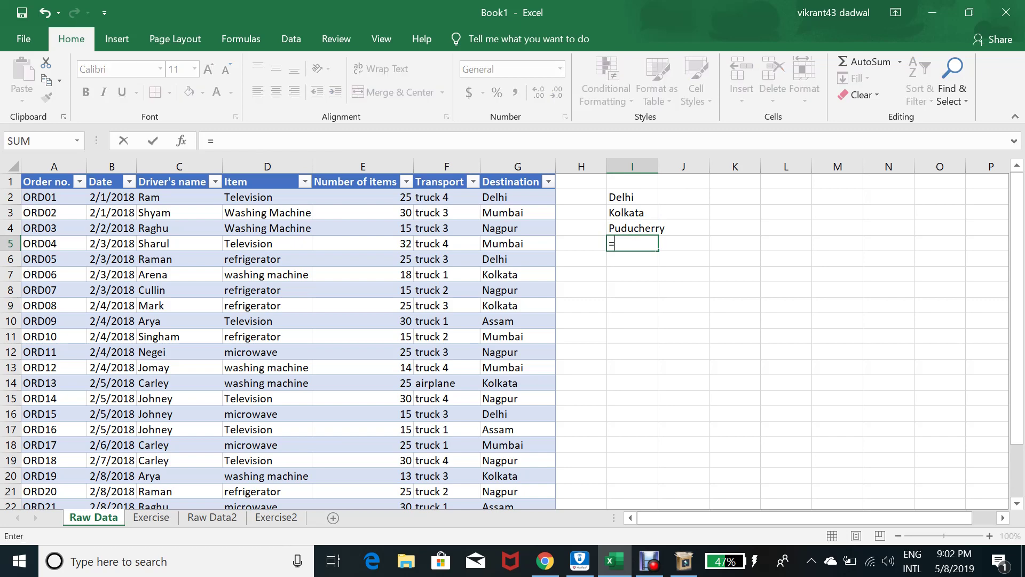
pyautogui.write('count(')
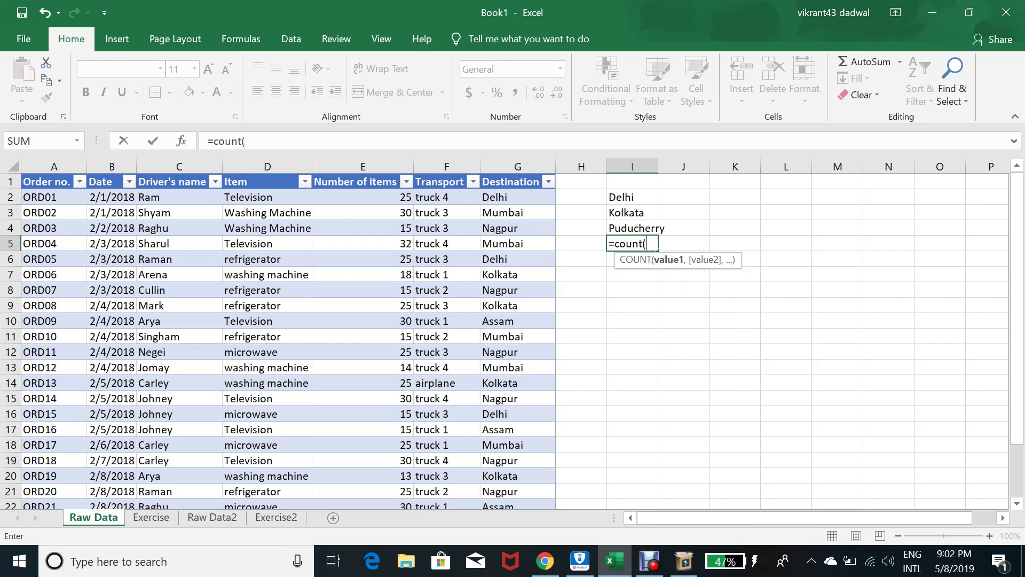
pyautogui.moveTo(633, 228); pyautogui.dragTo(633, 197)
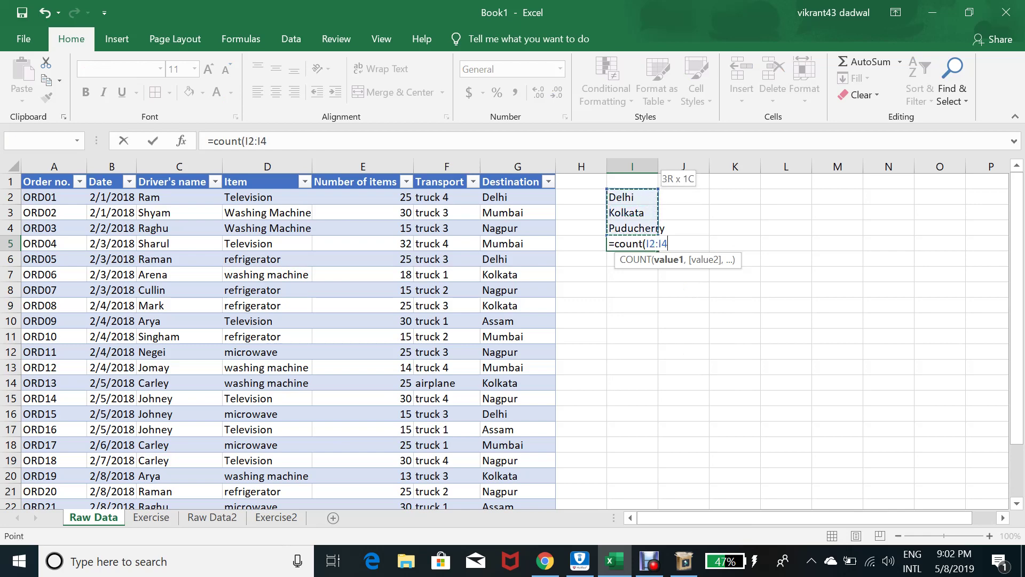
pyautogui.write(')')
pyautogui.press('Return')
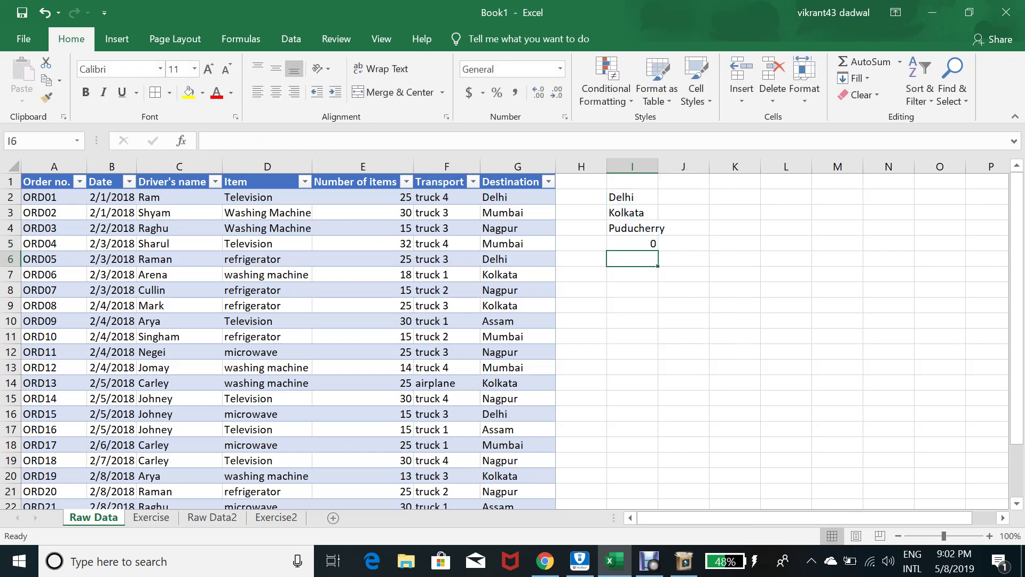
# Step: Change the function in cell I5 to COUNTA so the formula reads =COUNTA(I2:I4)
pyautogui.click(633, 244)
pyautogui.doubleClick(633, 244)
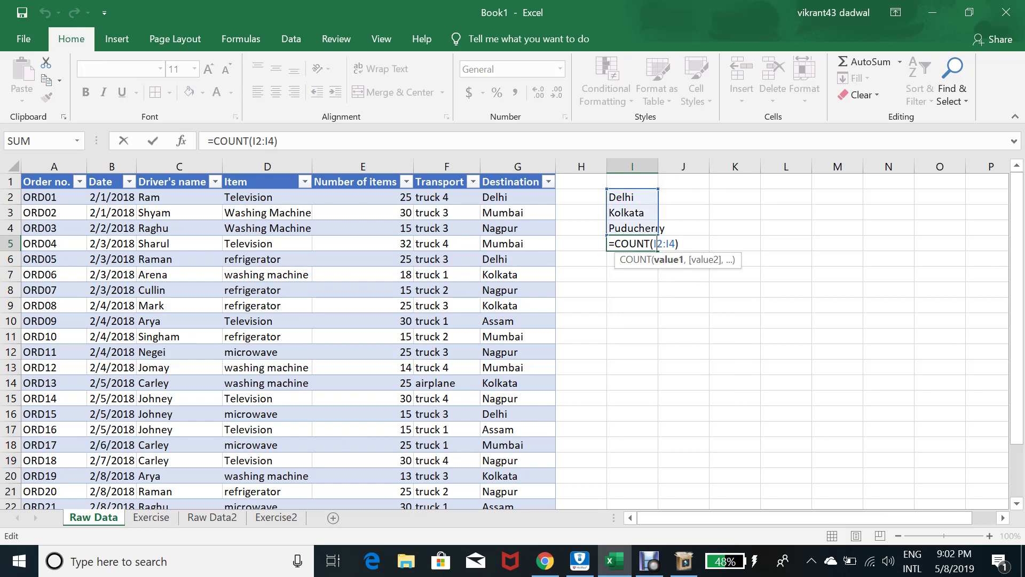
pyautogui.press('Left')
pyautogui.write('A')
pyautogui.press('Return')
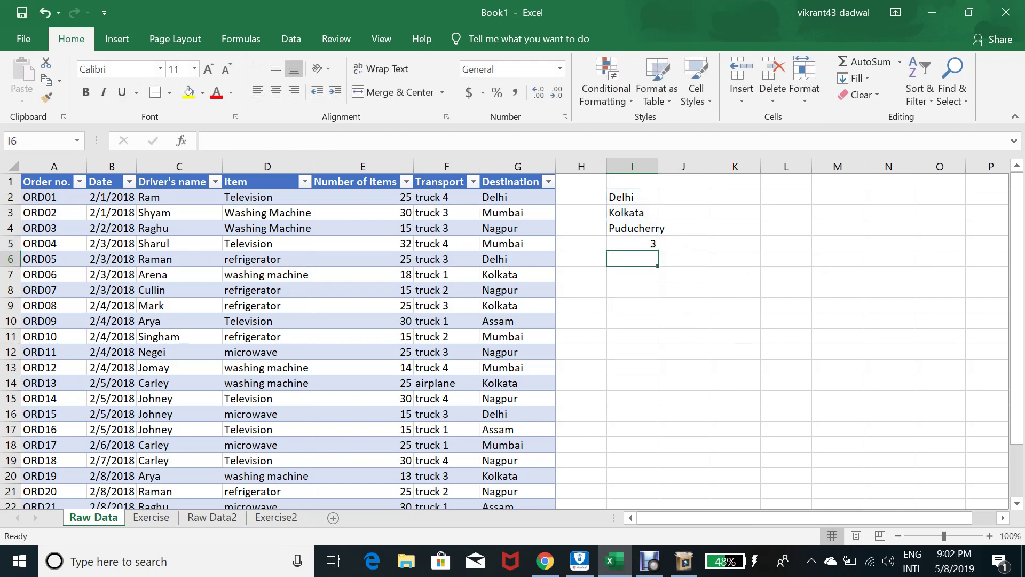
pyautogui.press('Up')
pyautogui.press('Left')
pyautogui.press('Right')
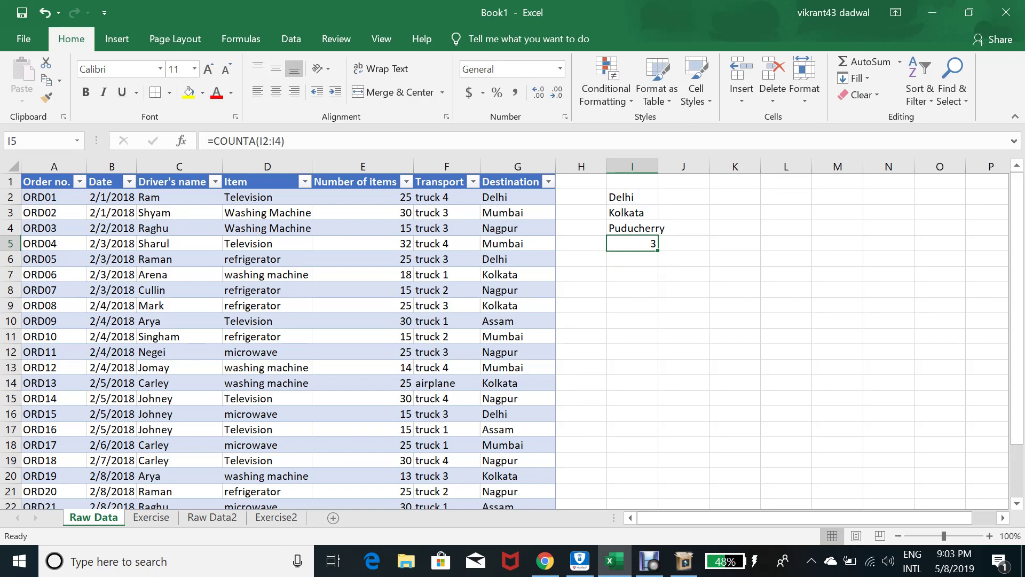
# Step: Clear the city names and the count formula from cells I2 to I5
pyautogui.press('Up')
pyautogui.press('Up')
pyautogui.press('Up')
pyautogui.hotkey('shift', 'Down')
pyautogui.hotkey('shift', 'Down')
pyautogui.hotkey('shift', 'Down')
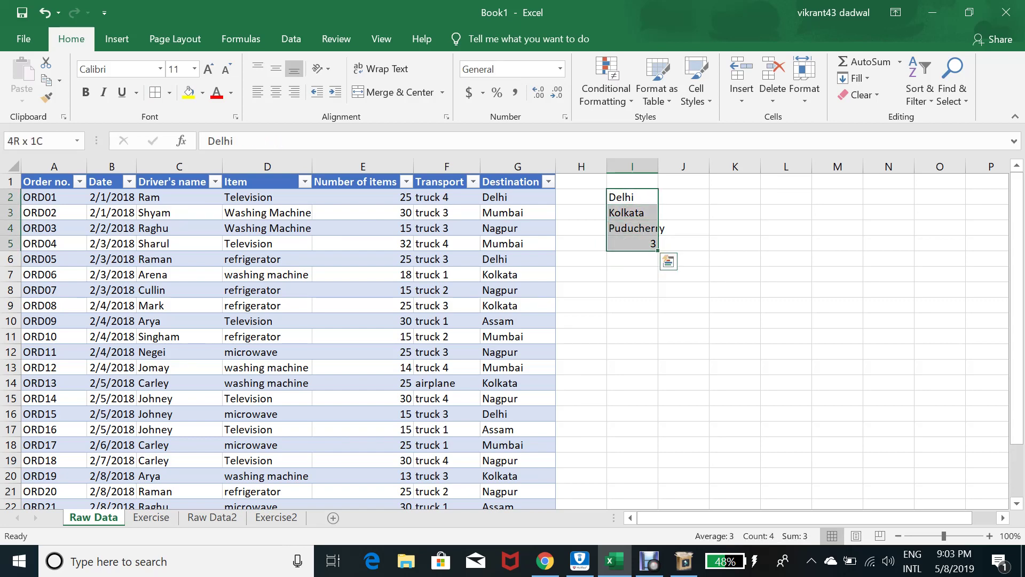
pyautogui.press('Delete')
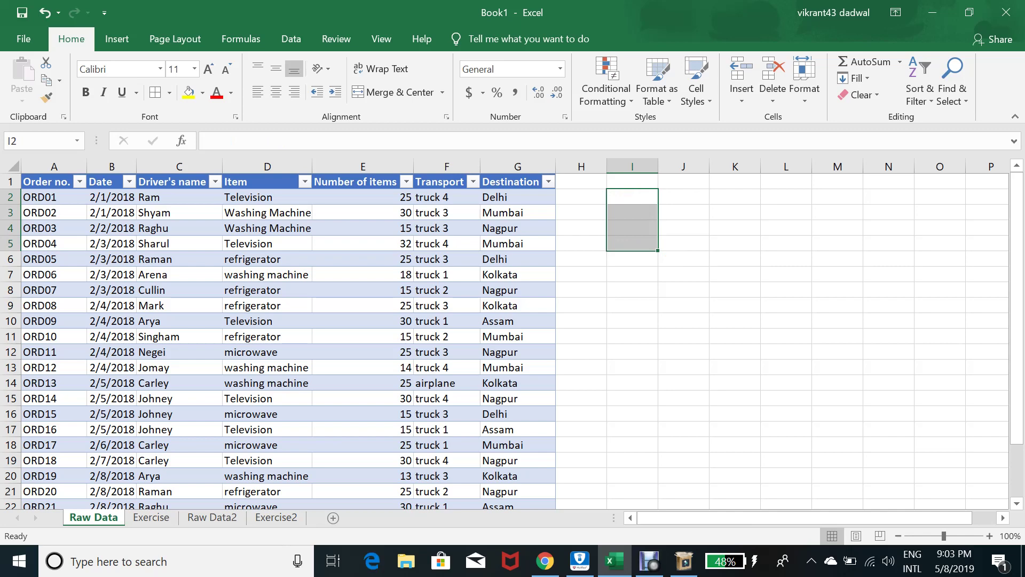
# Step: Create a new blank workbook
pyautogui.press('super+r')
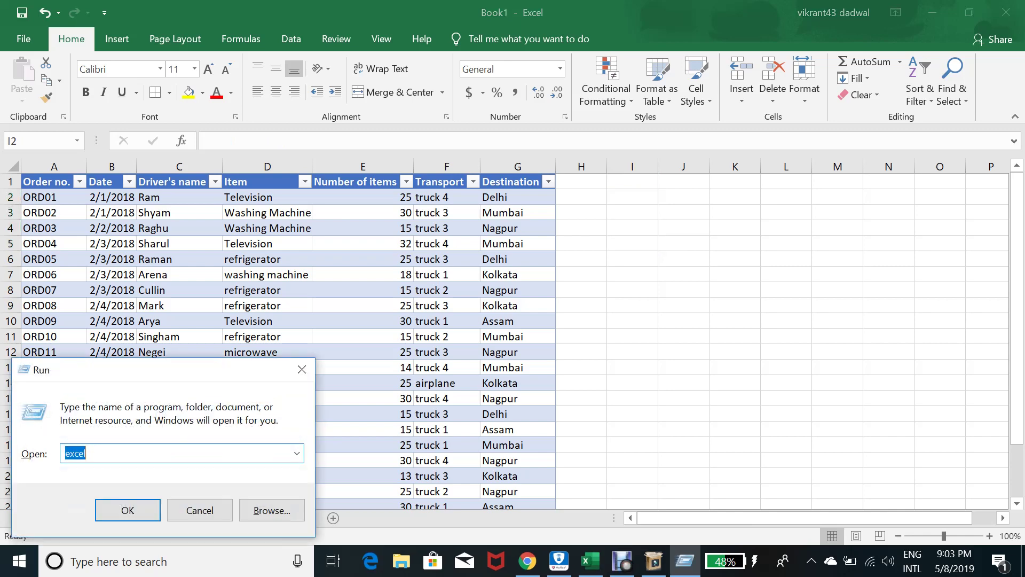
pyautogui.press('Escape')
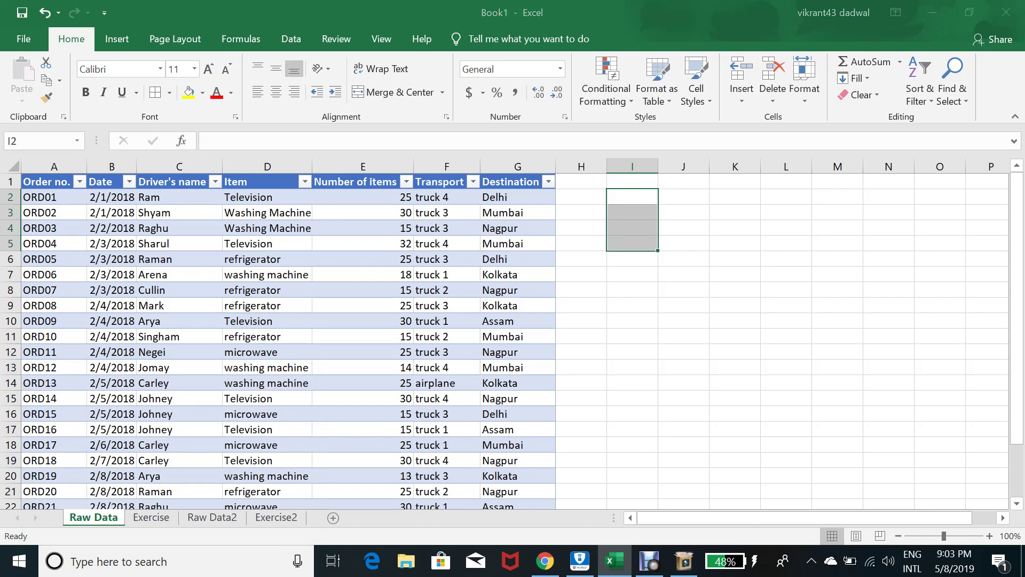
pyautogui.hotkey('ctrl', 'n')
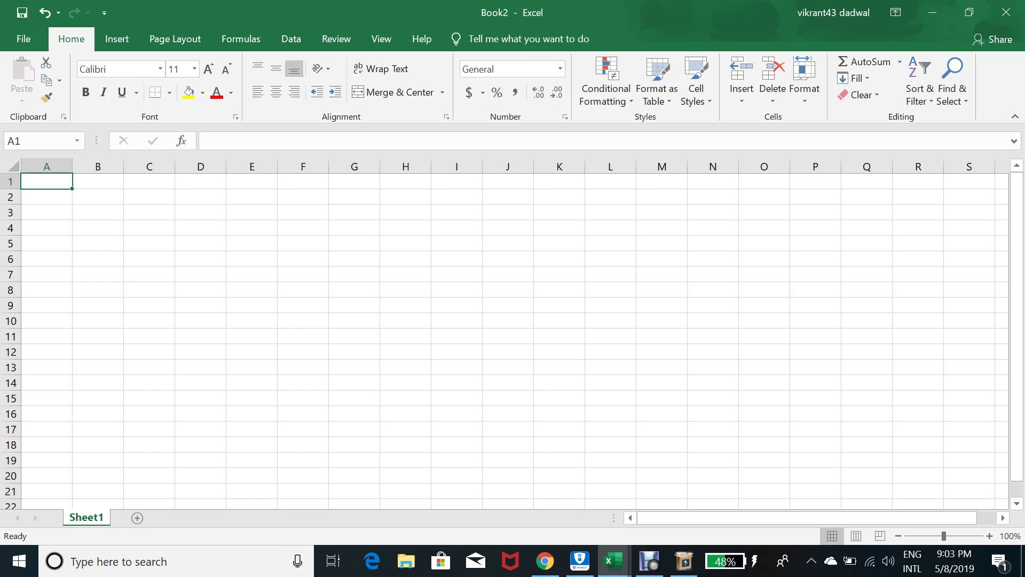
# Step: Enter the label Count in cell B2 of the new sheet
pyautogui.press('Right')
pyautogui.press('Left')
pyautogui.press('Right')
pyautogui.press('Down')
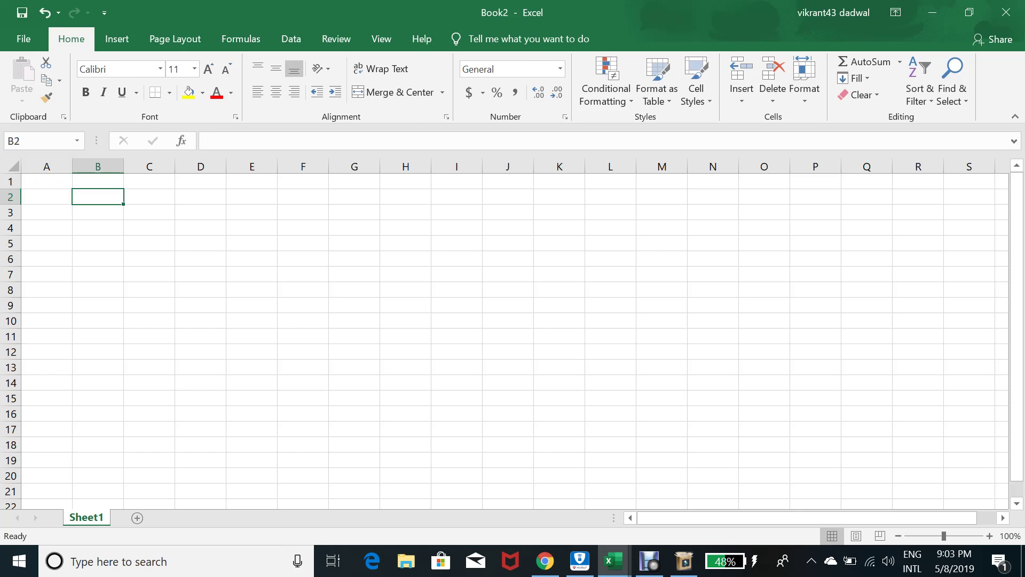
pyautogui.write('Count')
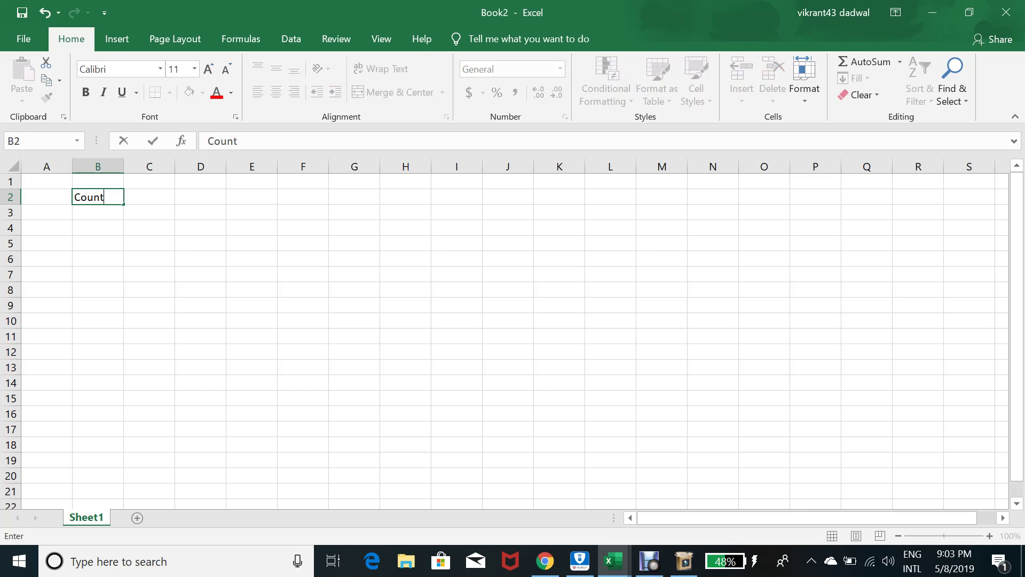
pyautogui.press('Return')
# Step: Enter the label Sum in cell E2, in the same row as Count
pyautogui.press('Up')
pyautogui.press('Right')
pyautogui.press('Right')
pyautogui.press('Right')
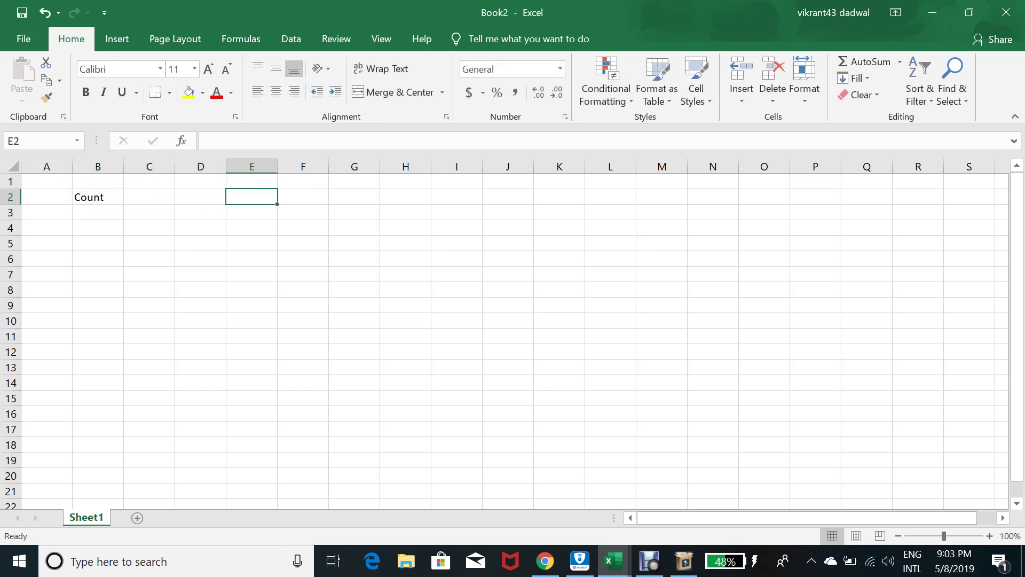
pyautogui.write('Sum')
pyautogui.press('Return')
pyautogui.press('Up')
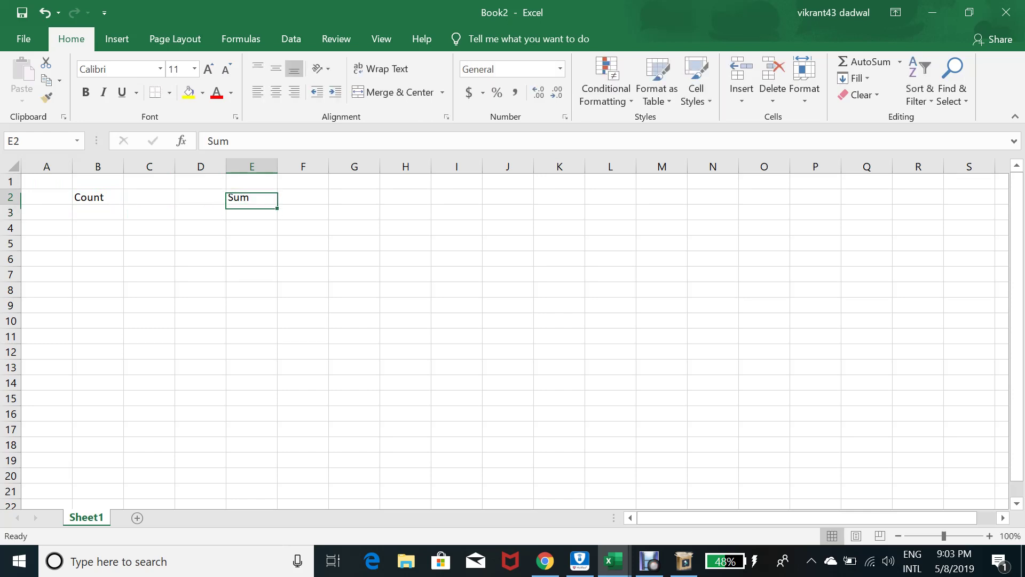
pyautogui.press('Left')
pyautogui.press('Left')
pyautogui.press('Left')
pyautogui.press('Right')
pyautogui.press('Right')
pyautogui.press('Right')
pyautogui.press('Left')
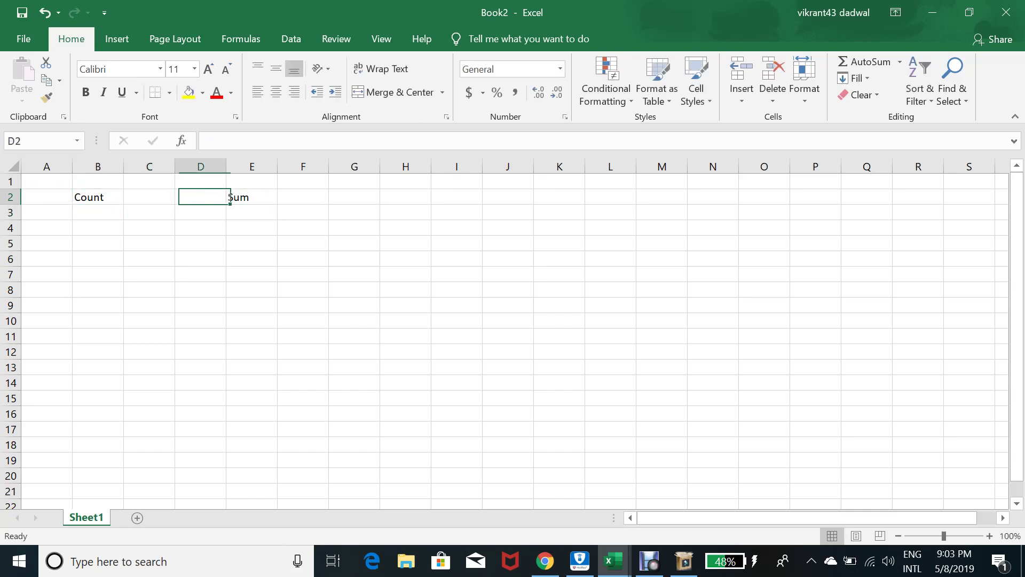
pyautogui.press('Left')
pyautogui.press('Left')
# Step: Enter the column heading Vegetable Names in cell H1
pyautogui.press('Right')
pyautogui.press('Right')
pyautogui.press('Right')
pyautogui.press('Right')
pyautogui.press('Right')
pyautogui.press('Right')
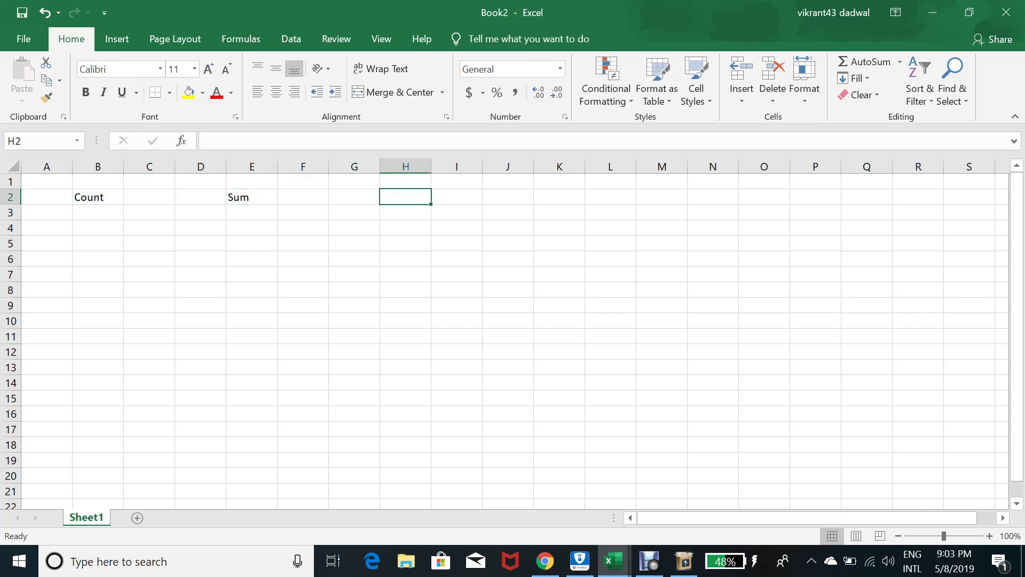
pyautogui.click(405, 181)
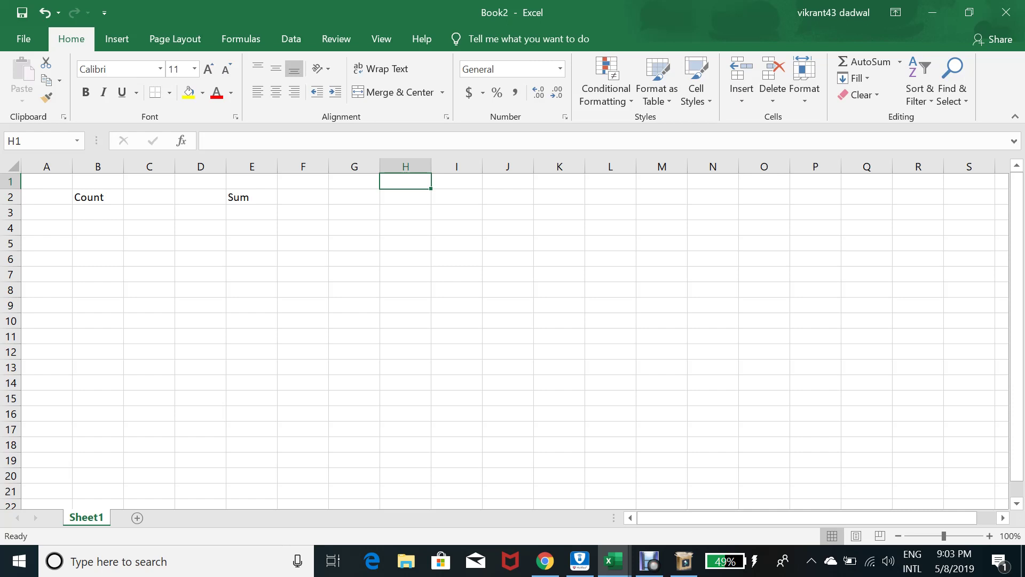
pyautogui.write('Vegetable')
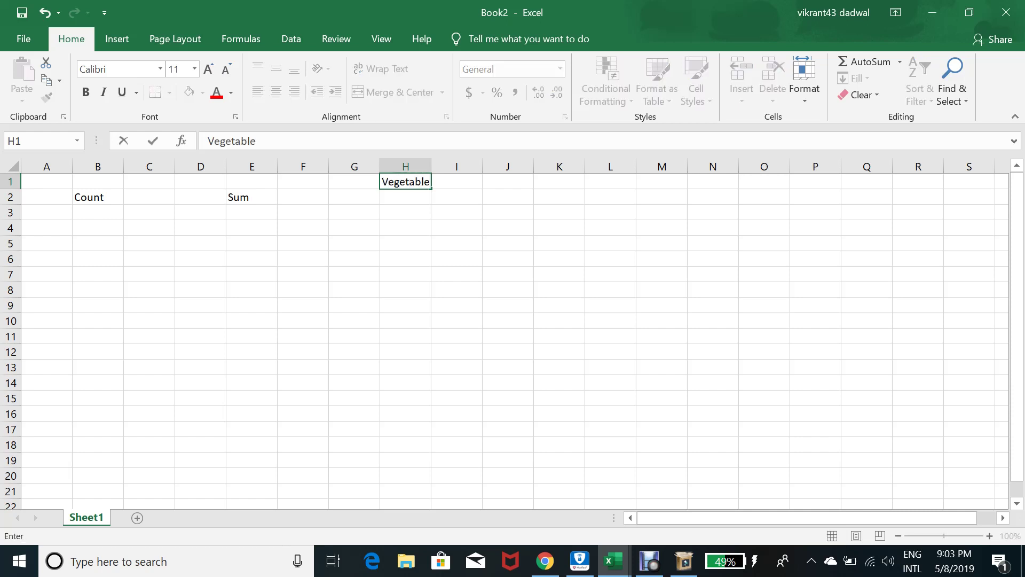
pyautogui.write(' Names')
pyautogui.press('Return')
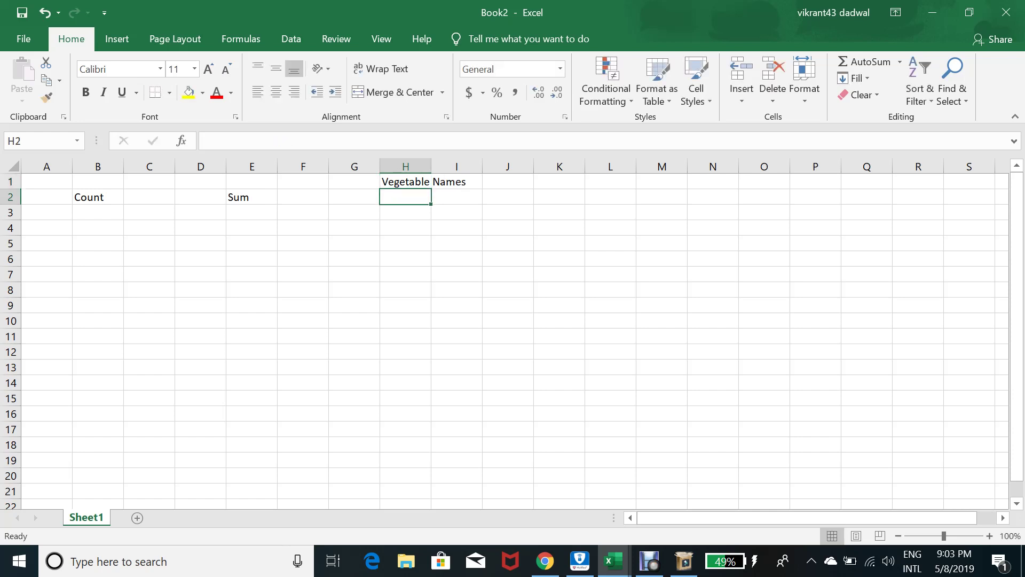
# Step: Enter the column headings Qauntity in I1 and Price in J1
pyautogui.press('Up')
pyautogui.press('Right')
pyautogui.write('C')
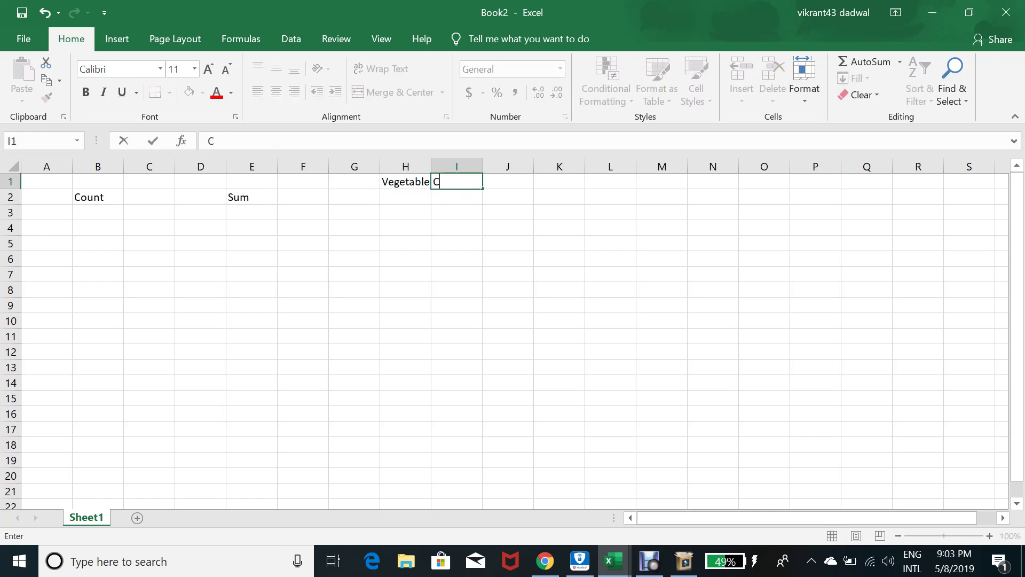
pyautogui.press('BackSpace')
pyautogui.write('Qauntity')
pyautogui.press('Return')
pyautogui.press('Up')
pyautogui.press('Right')
pyautogui.write('Price')
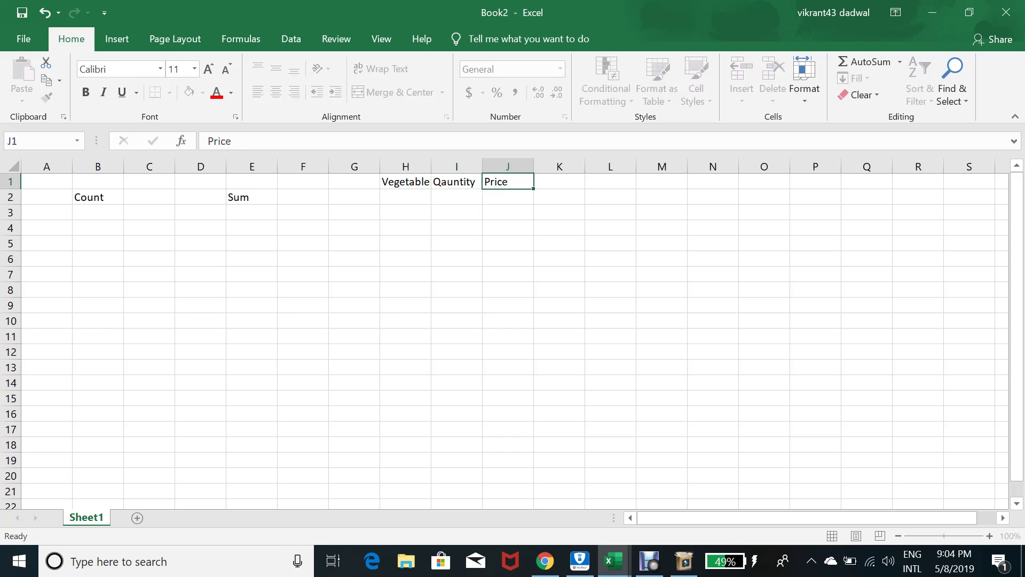
# Step: Enter Lady finger in H2 and Potato in H3 under the Vegetable Names heading
pyautogui.press('Left')
pyautogui.press('Left')
pyautogui.press('Down')
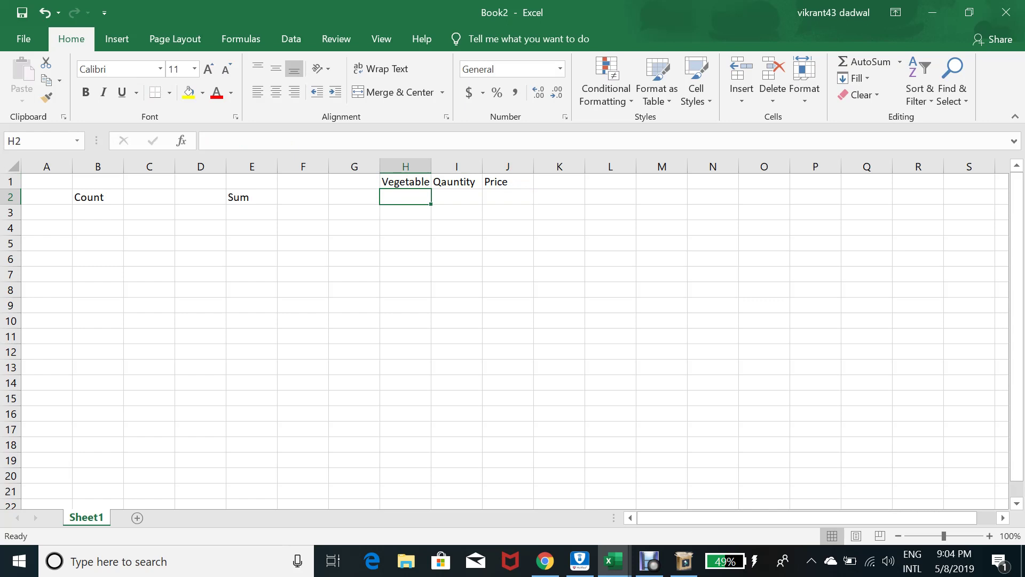
pyautogui.write('Lady fi')
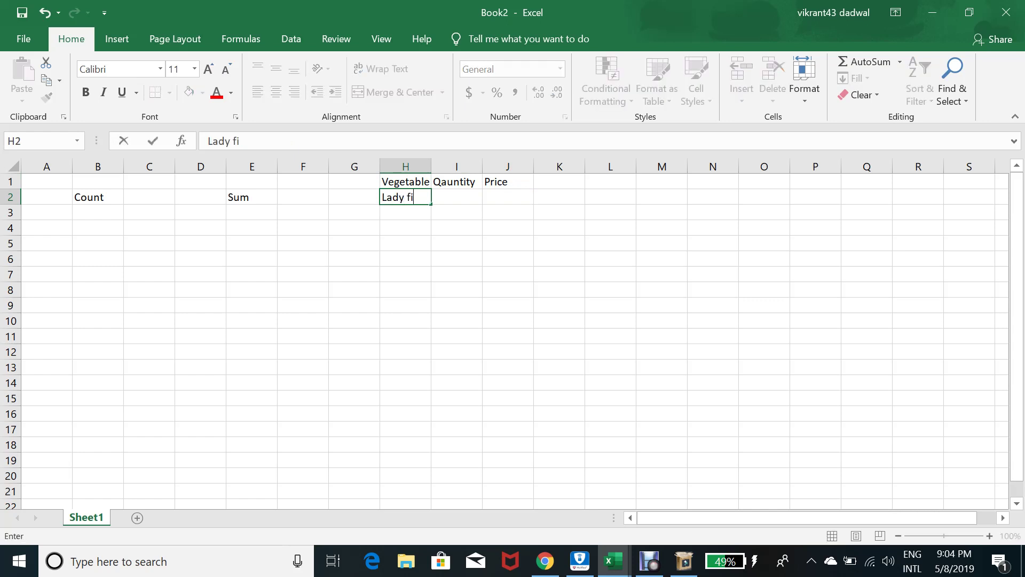
pyautogui.write('nger')
pyautogui.press('Return')
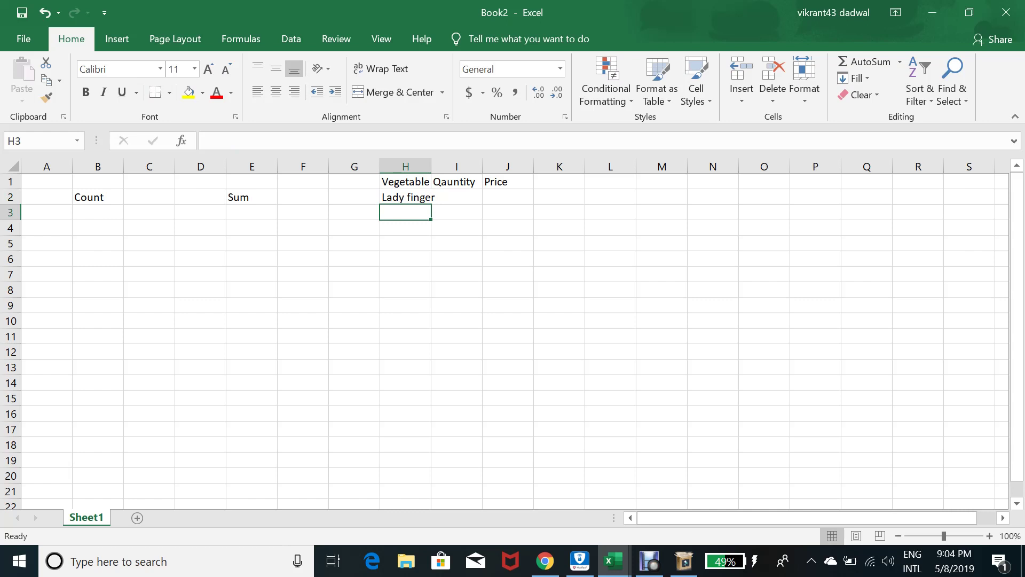
pyautogui.write('Por')
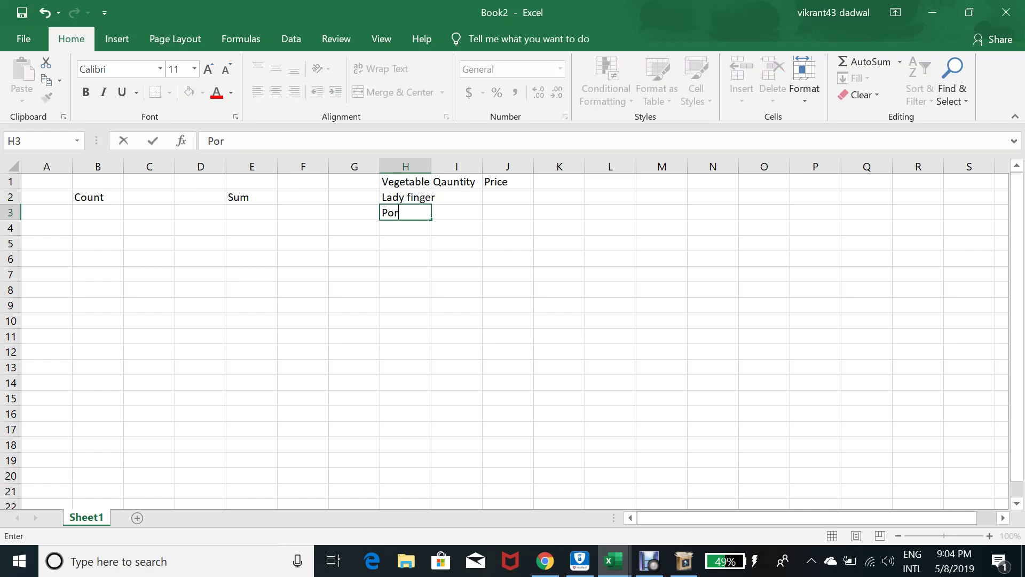
pyautogui.write('tato')
pyautogui.press('Return')
# Step: Continue the vegetable list with Tomato in H4 and Cabbage in H5
pyautogui.write('To')
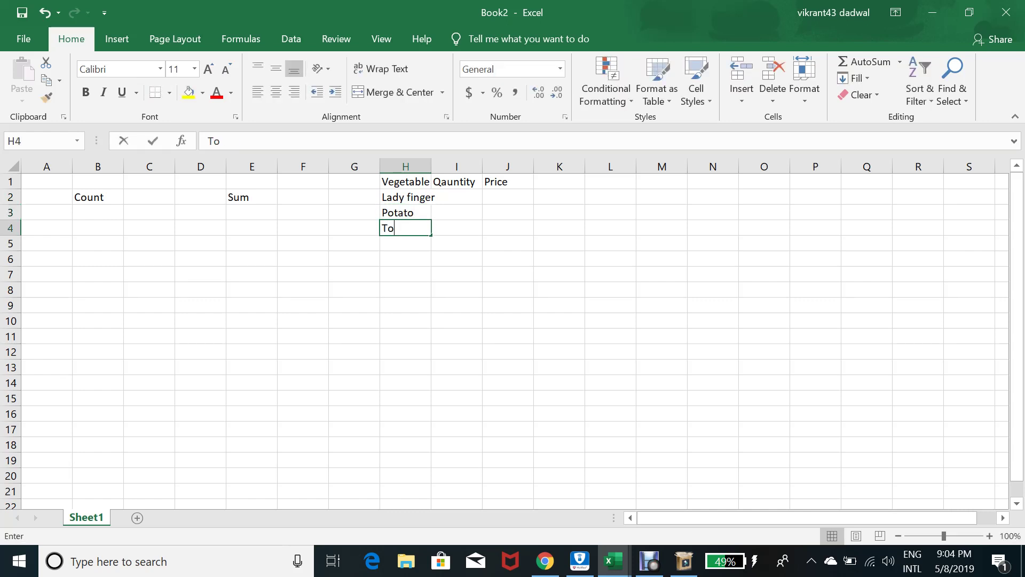
pyautogui.write('mato')
pyautogui.press('Return')
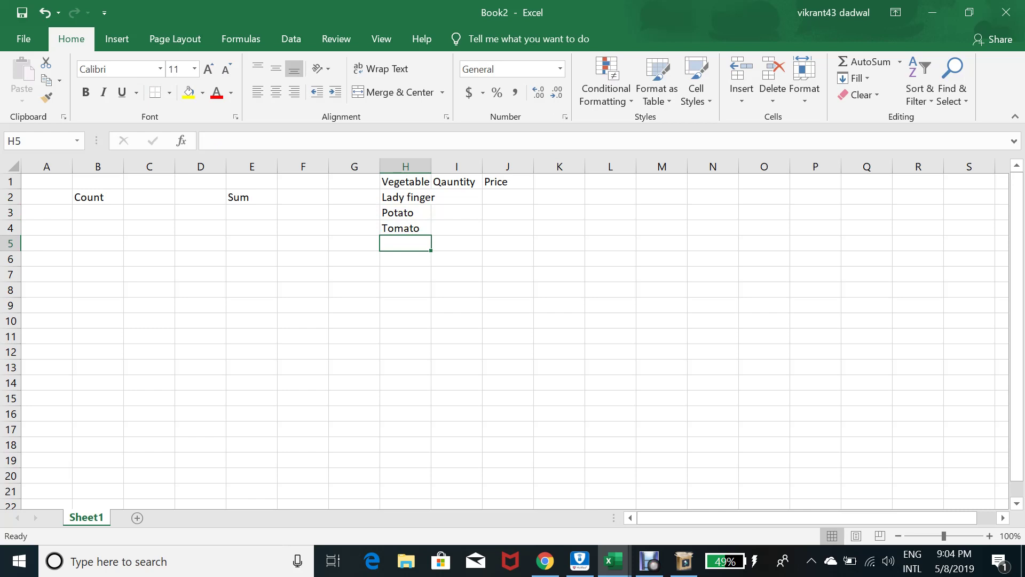
pyautogui.write('Cabbage')
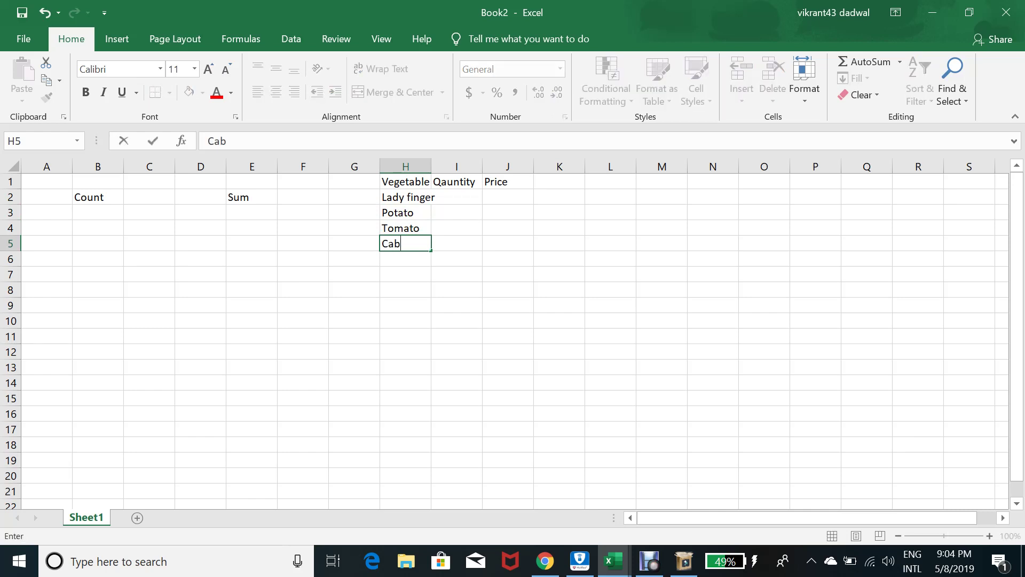
pyautogui.press('Return')
# Step: Auto-fit the width of column H to the Vegetable Names heading
pyautogui.press('Up')
pyautogui.press('Up')
pyautogui.press('Up')
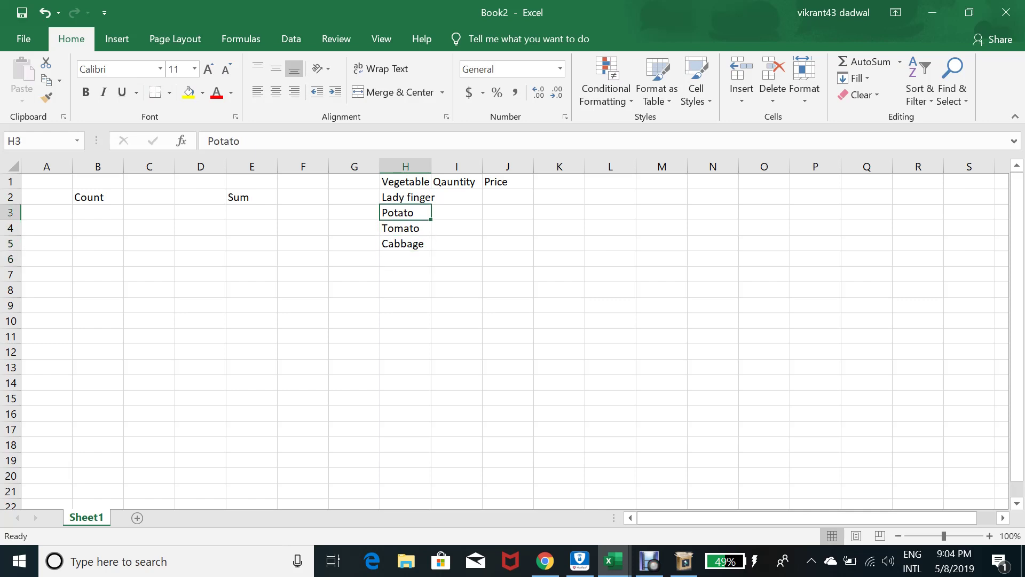
pyautogui.doubleClick(432, 167)
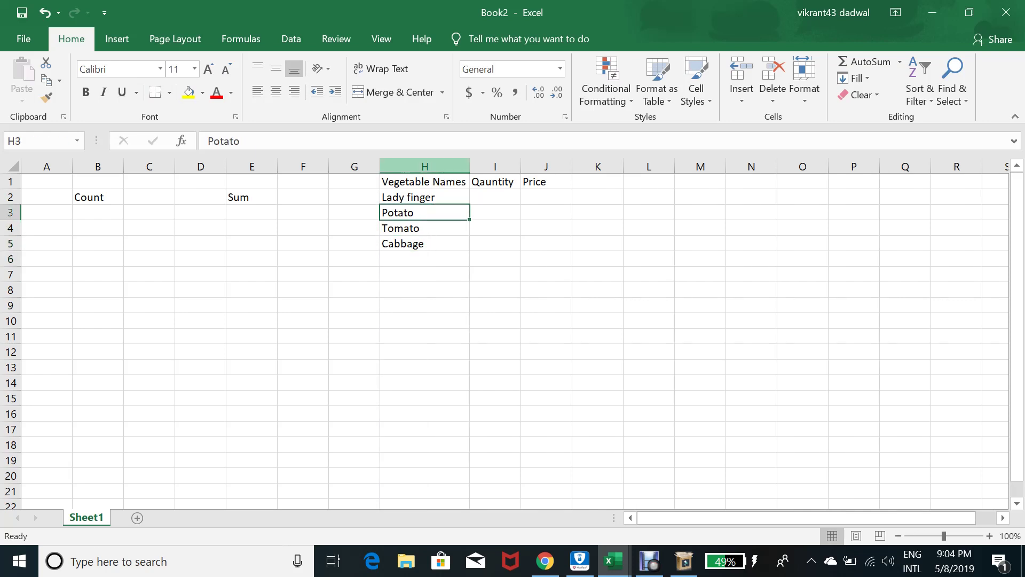
# Step: Correct the spelling of the heading in cell I1 to Quantity
pyautogui.press('Right')
pyautogui.press('Up')
pyautogui.press('Up')
pyautogui.press('Down')
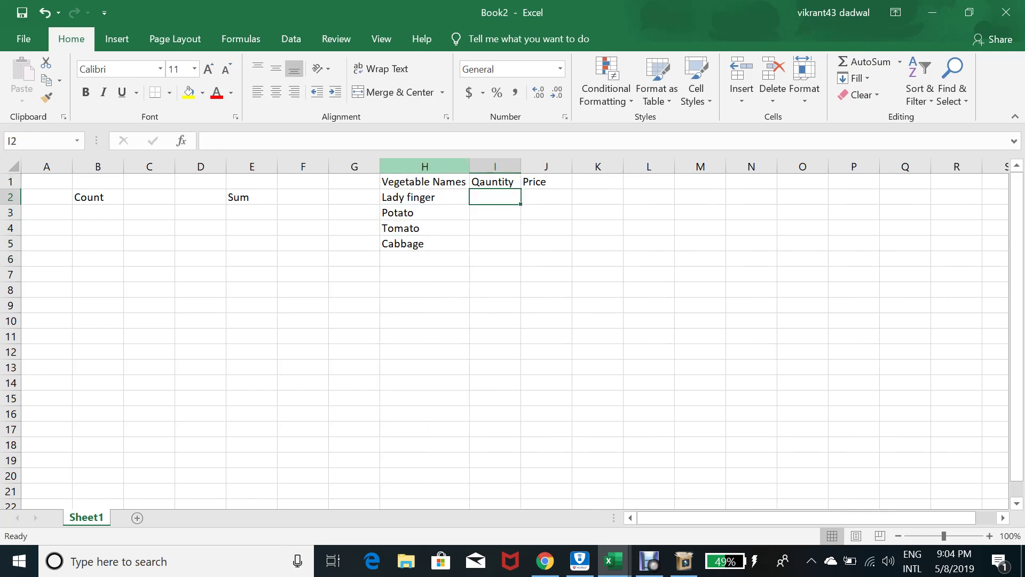
pyautogui.press('Up')
pyautogui.write('Quan')
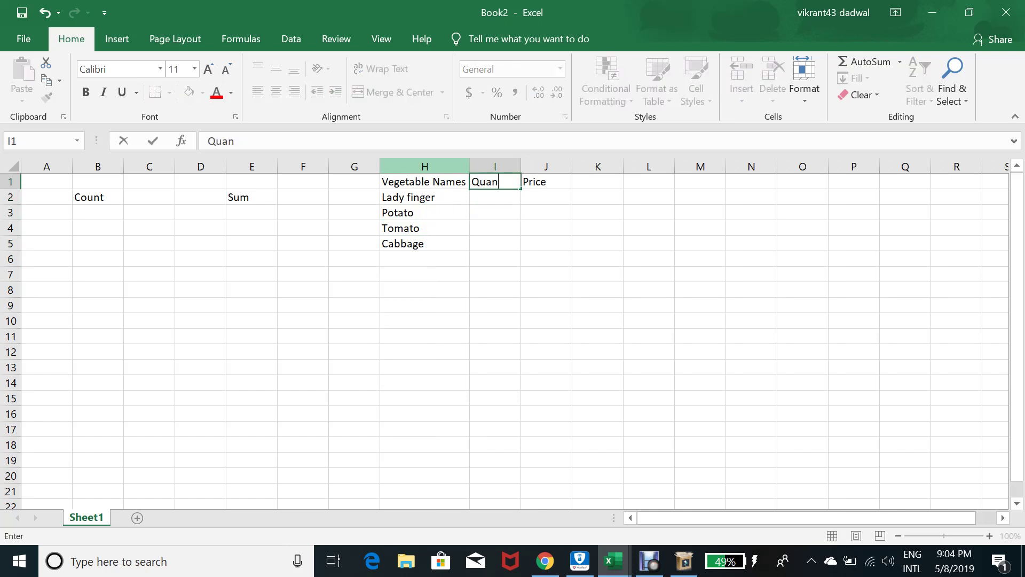
pyautogui.write('tity')
pyautogui.press('Return')
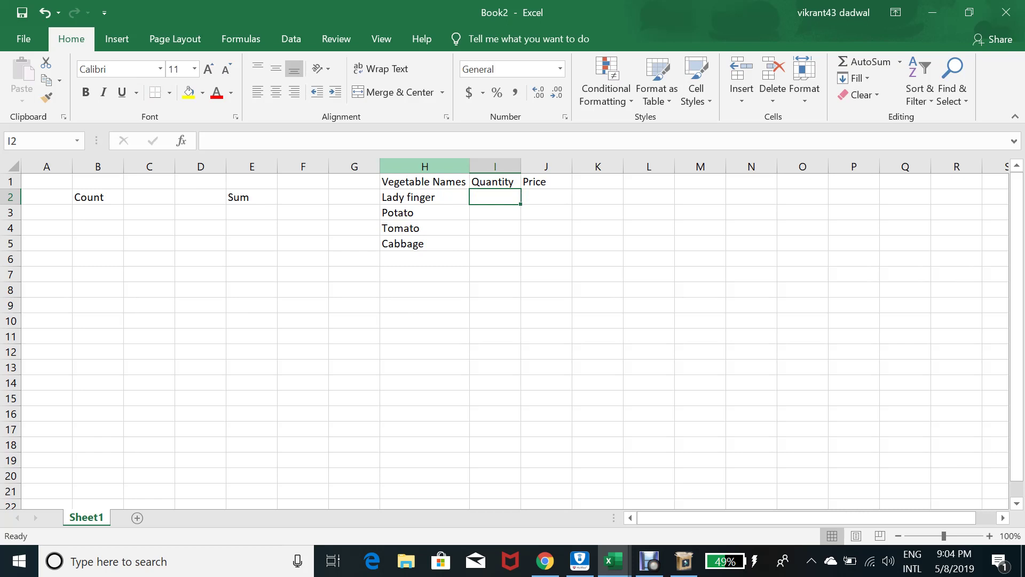
# Step: Add the unit to the heading in I1 so that it reads Quantity (kg)
pyautogui.doubleClick(510, 182)
pyautogui.write('(')
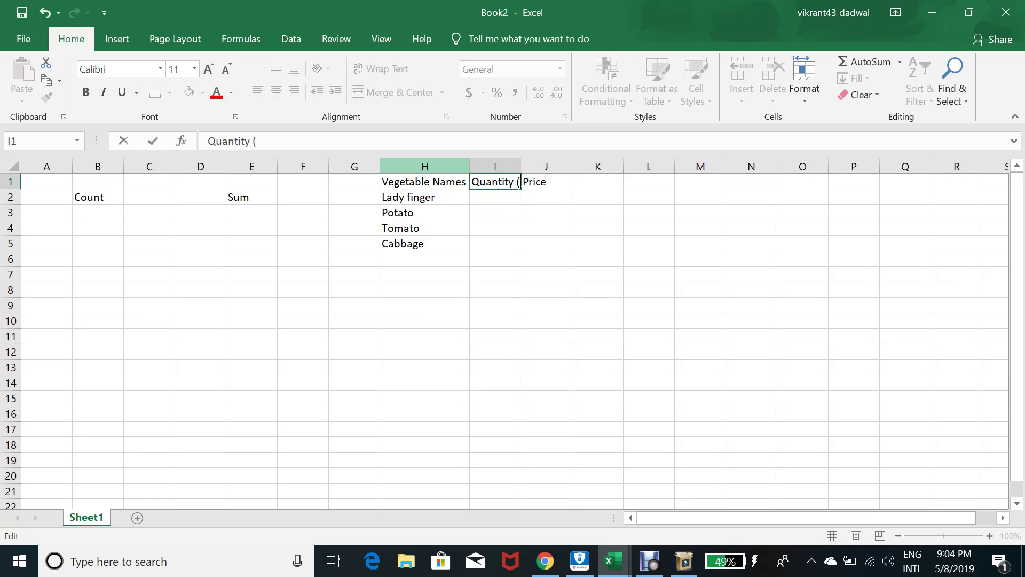
pyautogui.write('kg)')
pyautogui.press('Return')
# Step: Enter the quantities 5, 2, 2 and 4 for the four vegetables in cells I2 to I5
pyautogui.press('Up')
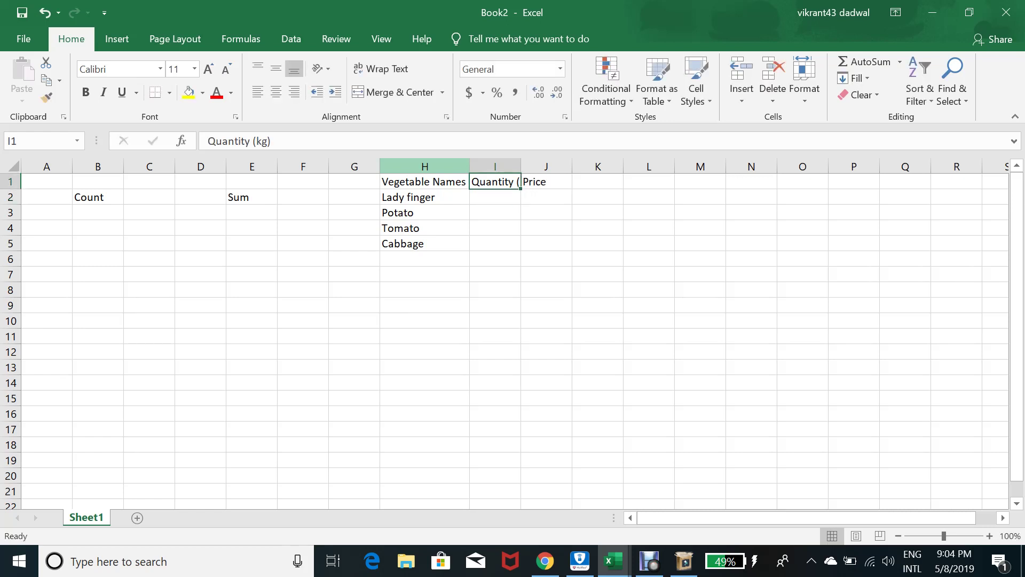
pyautogui.press('Down')
pyautogui.write('5')
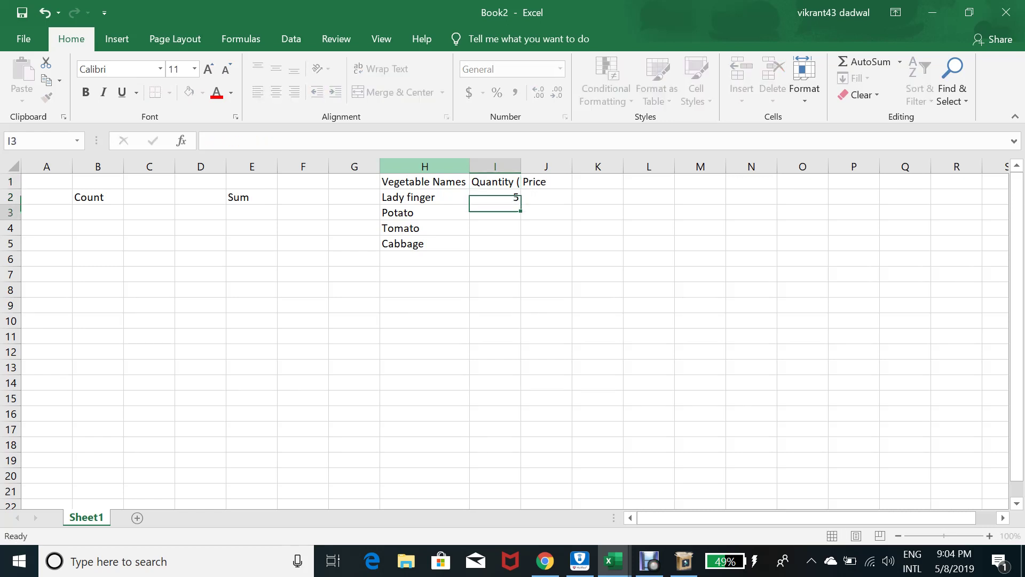
pyautogui.press('Return')
pyautogui.write('2')
pyautogui.press('Return')
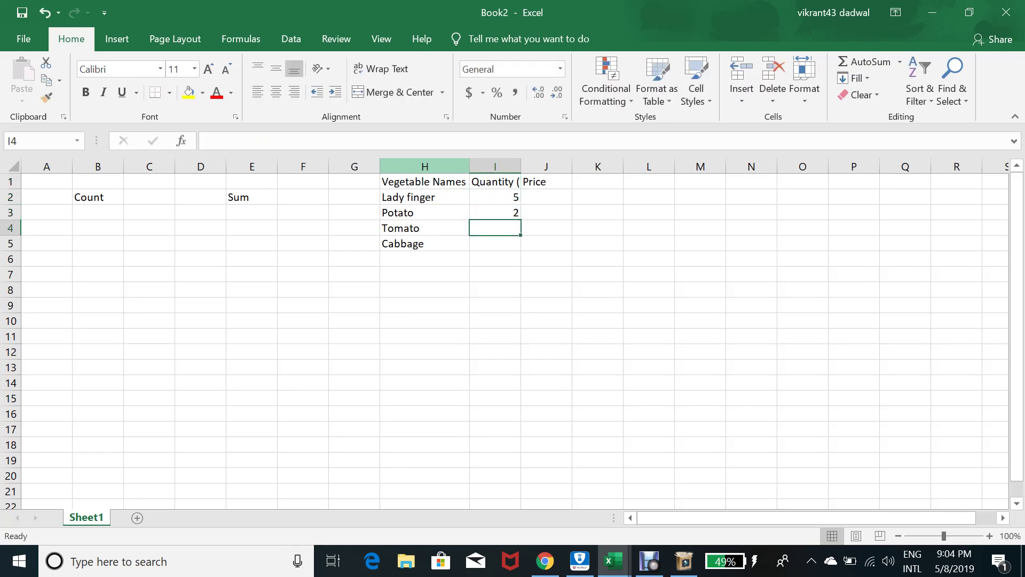
pyautogui.write('2')
pyautogui.press('Return')
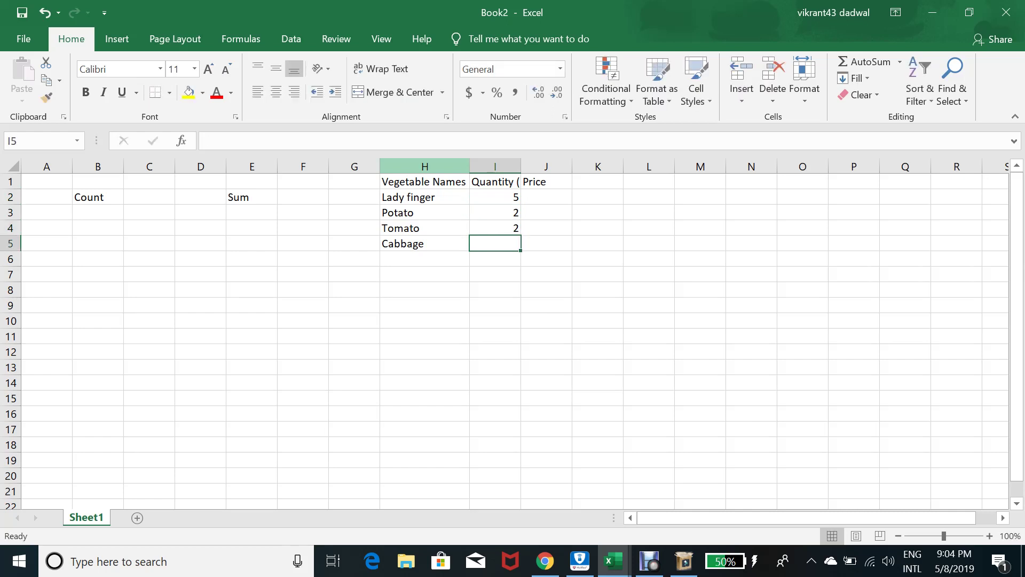
pyautogui.write('4')
pyautogui.press('Return')
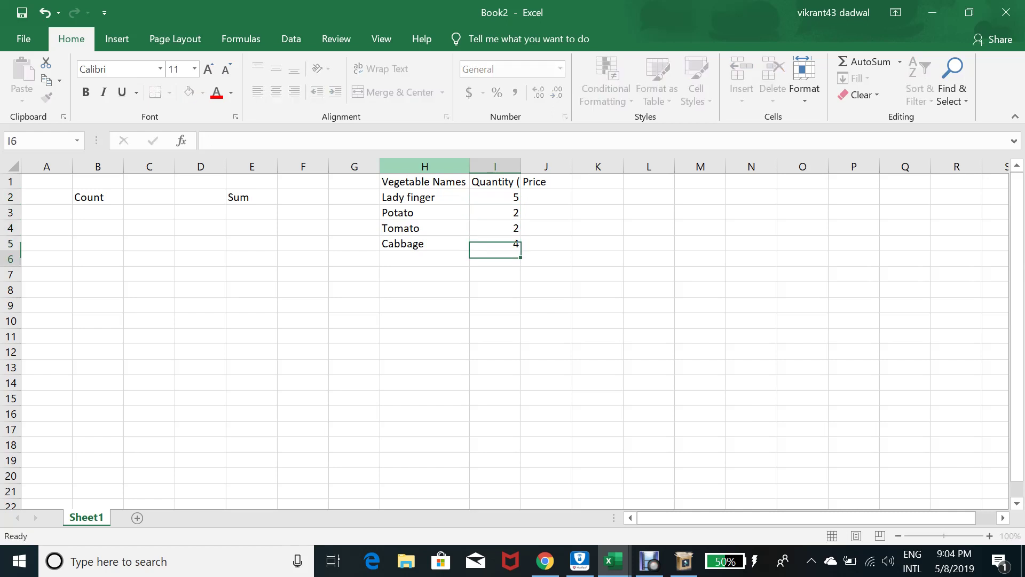
# Step: Auto-fit the width of column I to the Quantity (kg) heading
pyautogui.press('Up')
pyautogui.press('Up')
pyautogui.press('Up')
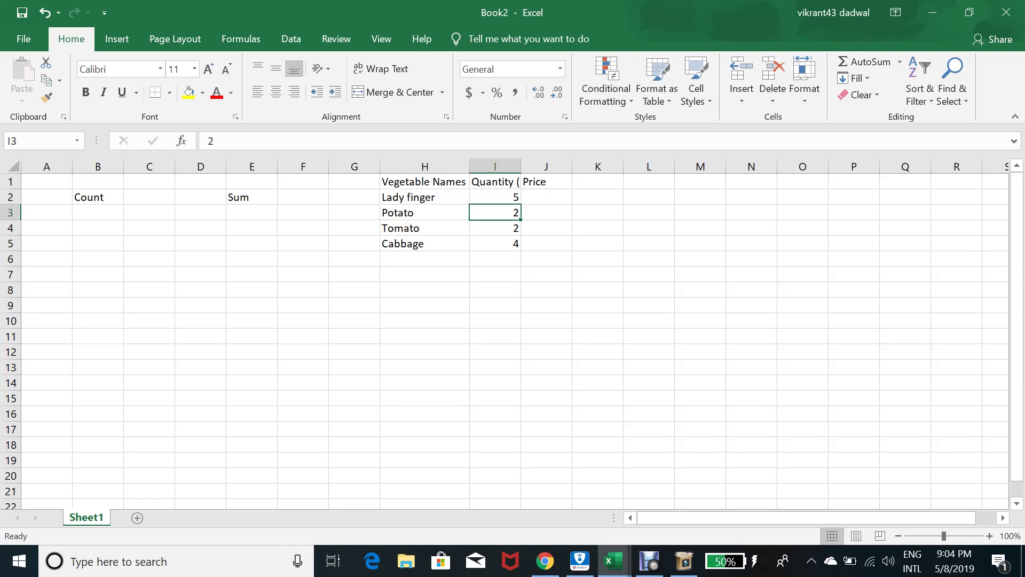
pyautogui.doubleClick(521, 166)
# Step: Enter the prices 250, 50, 75 and 80 for the four vegetables in cells J2 to J5
pyautogui.press('Right')
pyautogui.press('Up')
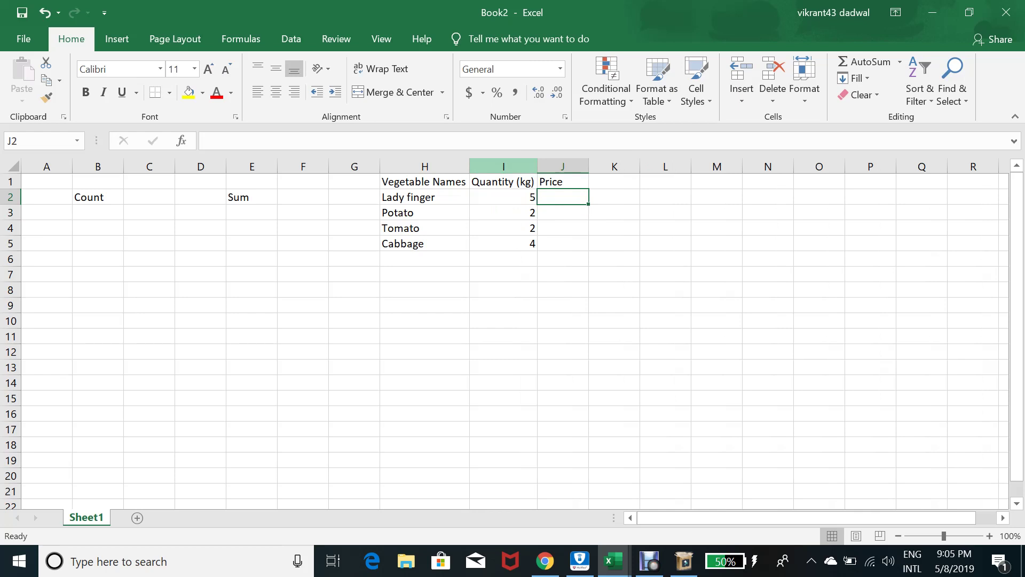
pyautogui.write('250')
pyautogui.press('Return')
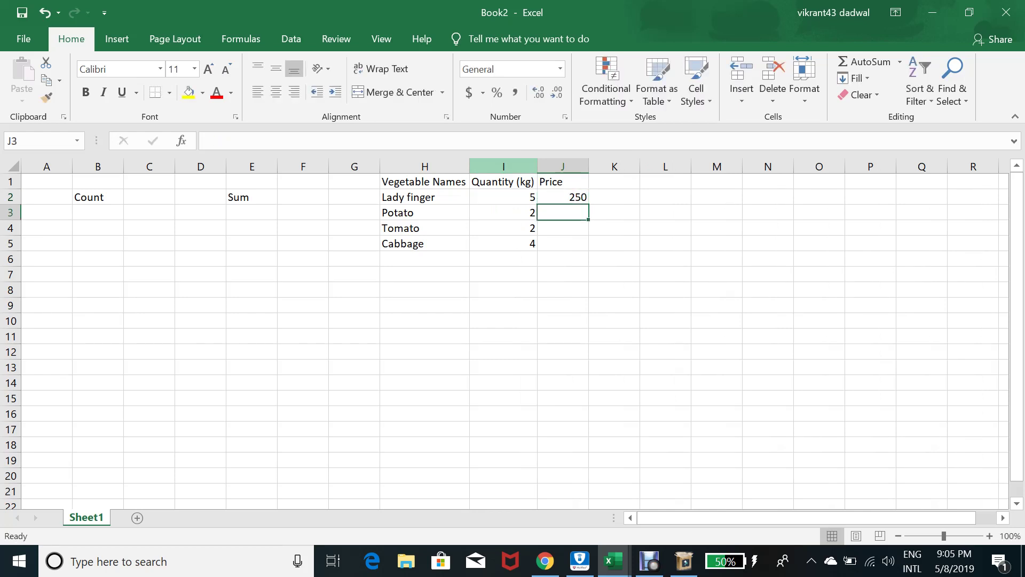
pyautogui.write('50')
pyautogui.press('Return')
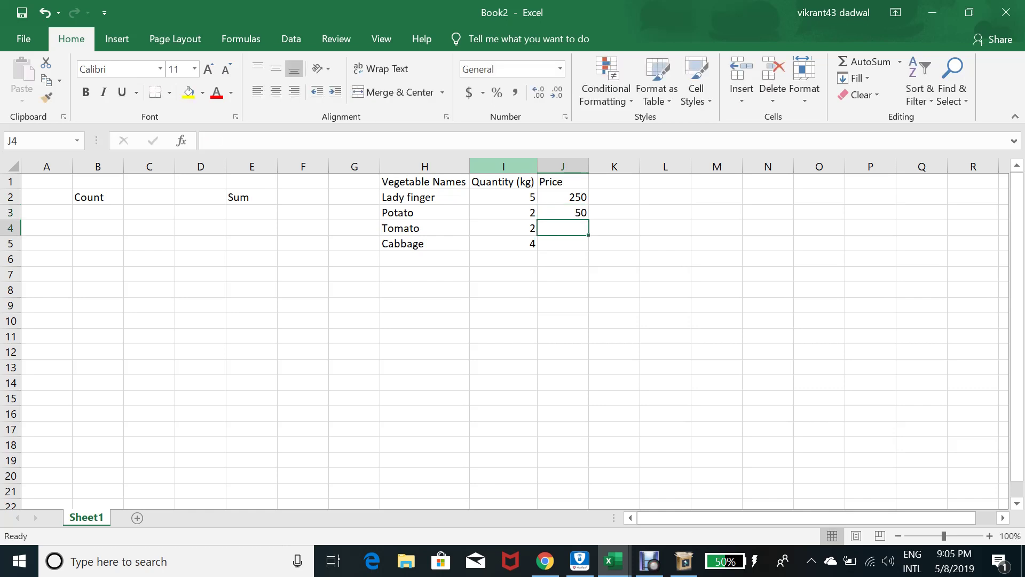
pyautogui.write('75')
pyautogui.press('Return')
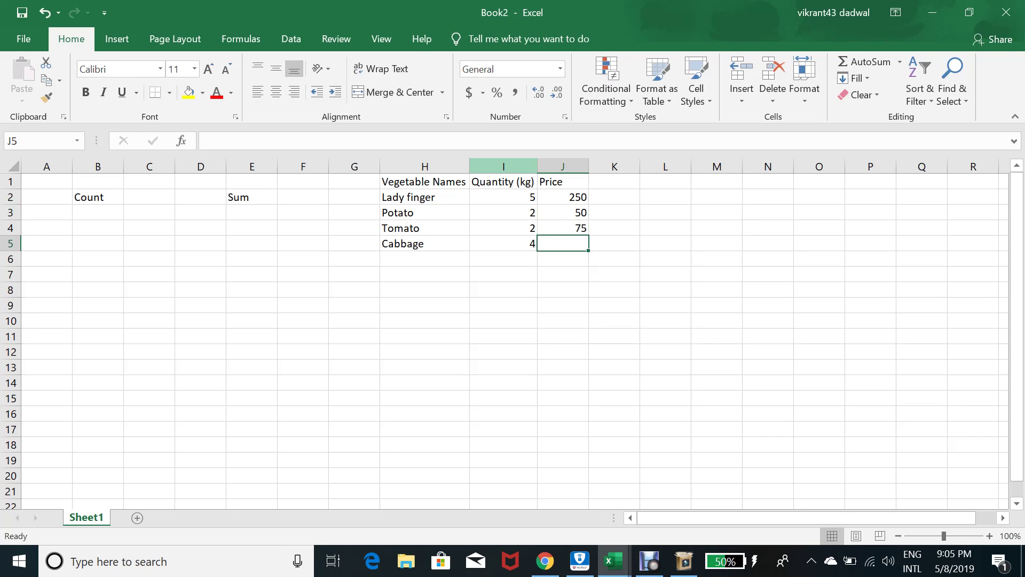
pyautogui.write('80')
pyautogui.press('Return')
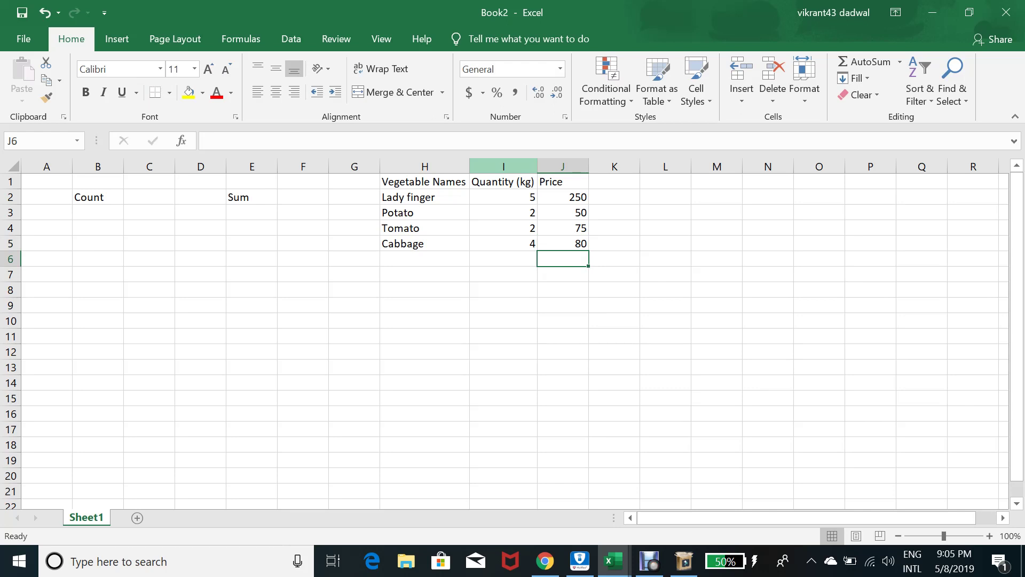
# Step: Enter the question "Tell me the count of vegetables" in cell H7 below the table
pyautogui.press('Left')
pyautogui.press('Left')
pyautogui.press('Left')
pyautogui.press('Left')
pyautogui.press('Right')
pyautogui.press('Right')
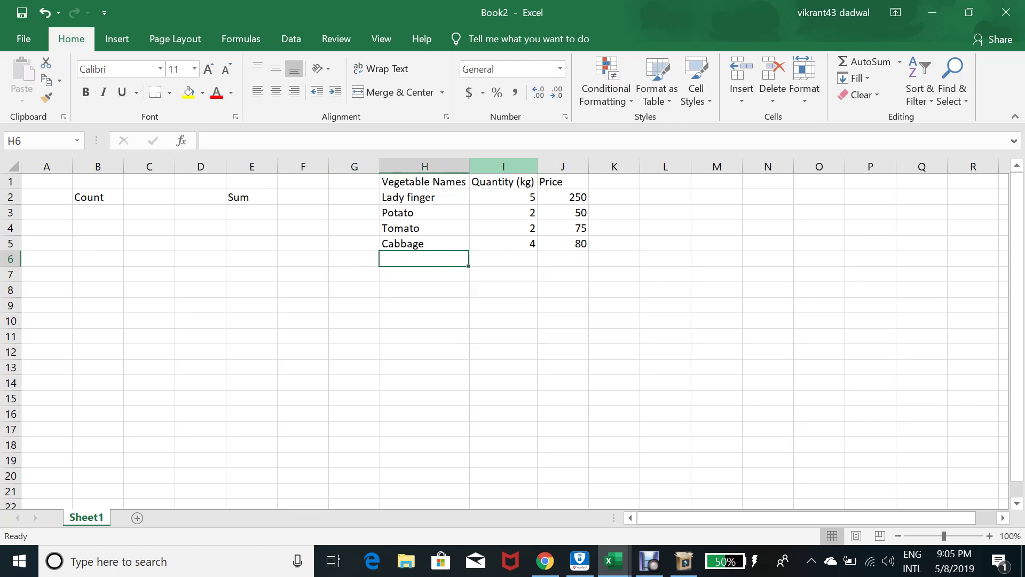
pyautogui.press('Right')
pyautogui.press('Left')
pyautogui.press('Down')
pyautogui.press('Left')
pyautogui.press('Right')
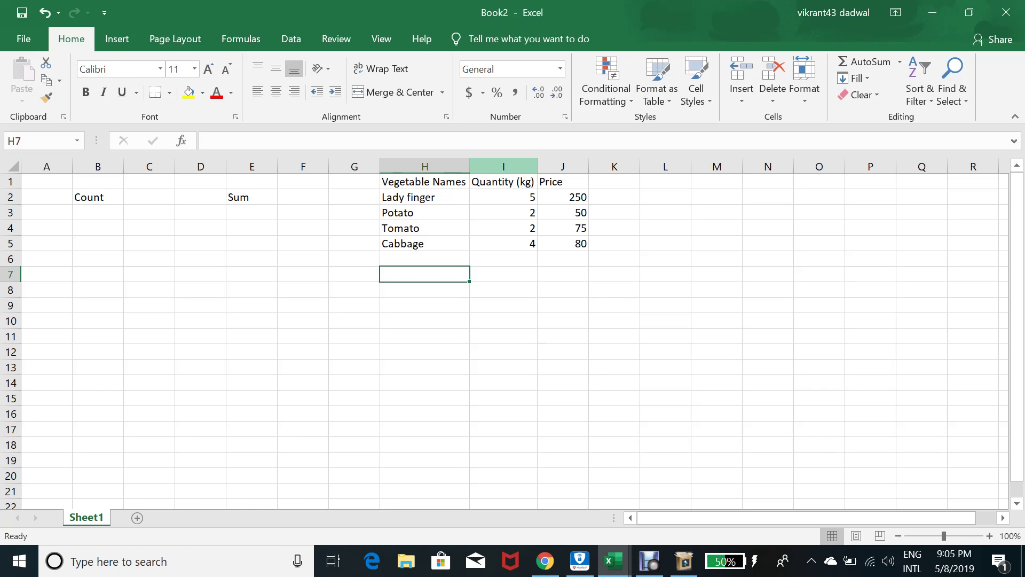
pyautogui.write('Te')
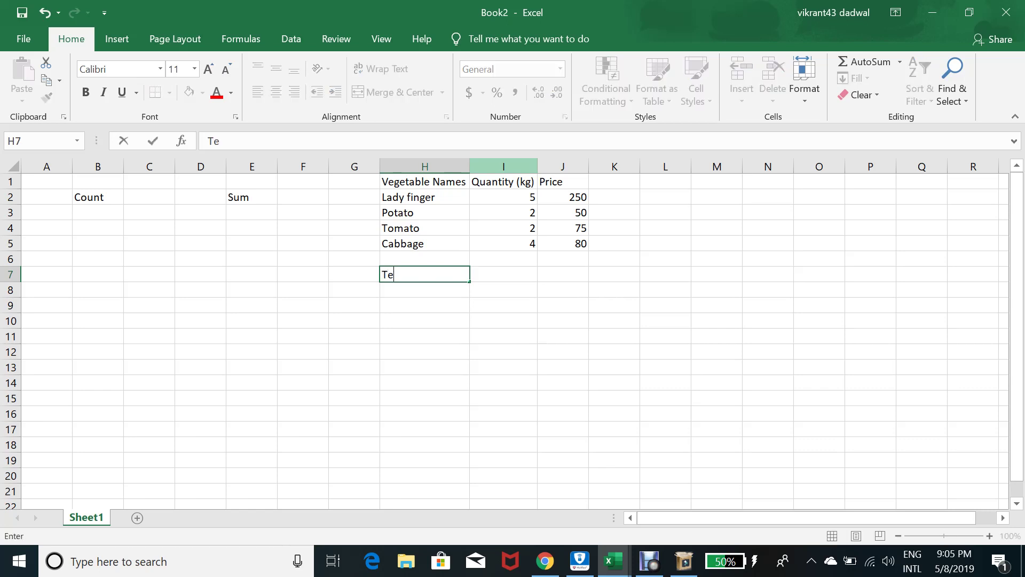
pyautogui.write('ll me the count of ')
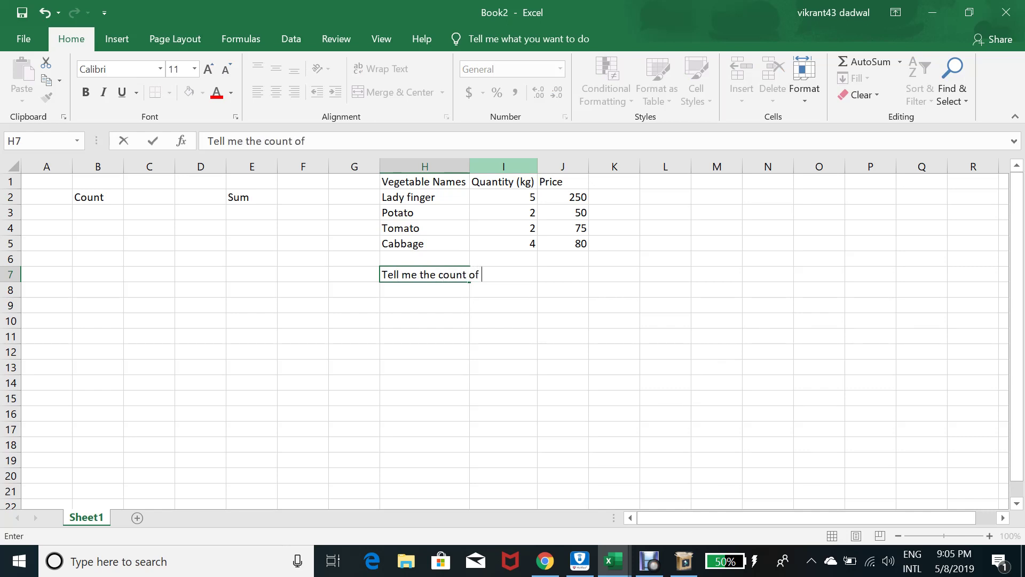
pyautogui.write('vegetables')
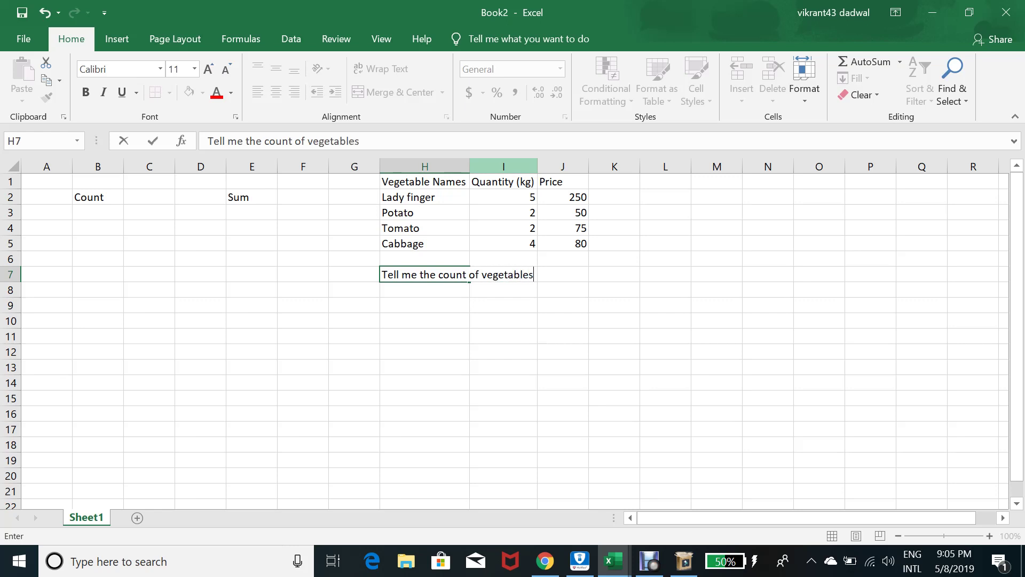
pyautogui.press('Return')
# Step: Enter a COUNT formula in I7 that covers the vegetable names in H2:H5
pyautogui.press('Up')
pyautogui.press('Right')
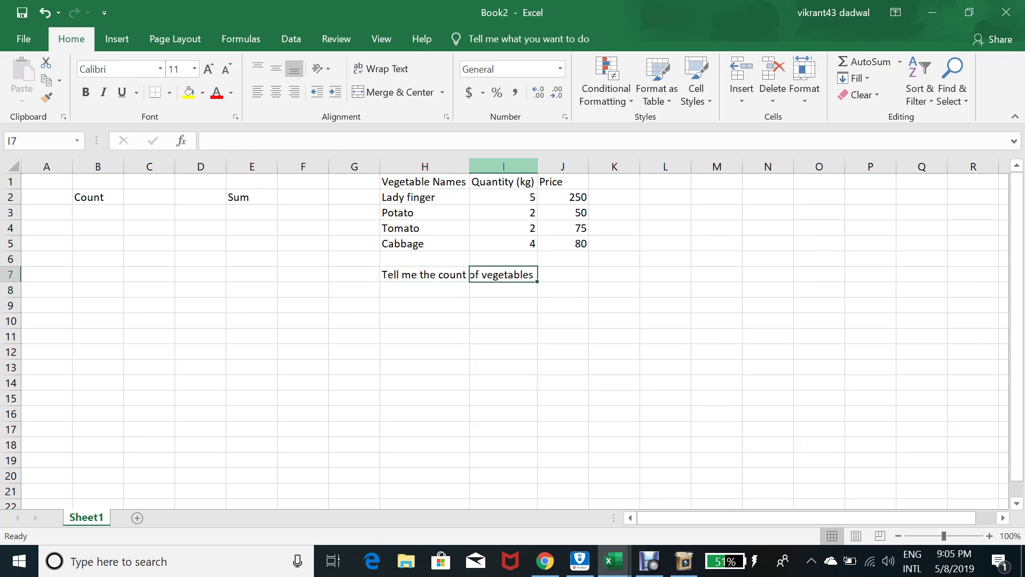
pyautogui.write('=count')
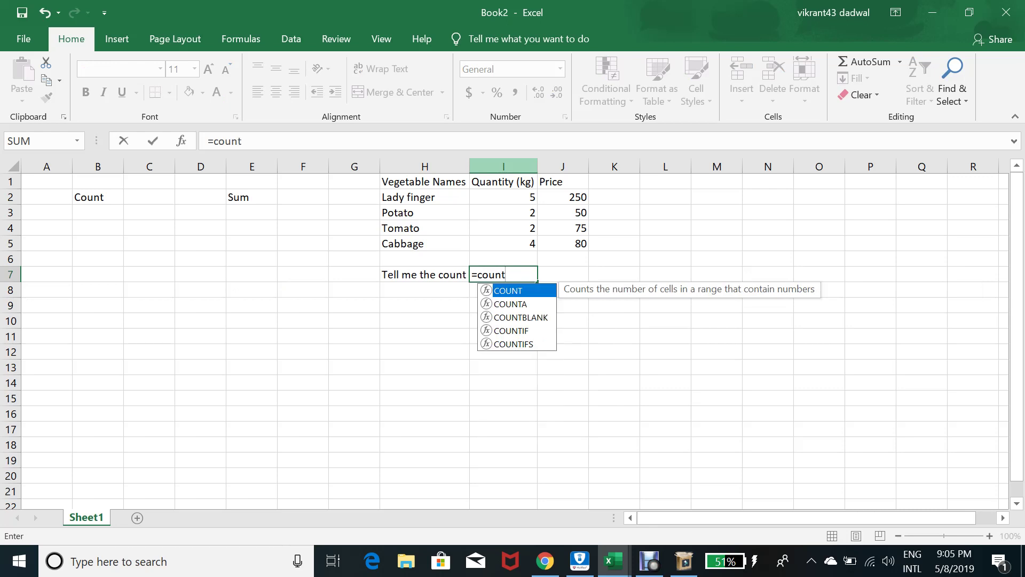
pyautogui.write('(')
pyautogui.moveTo(409, 197); pyautogui.dragTo(408, 244)
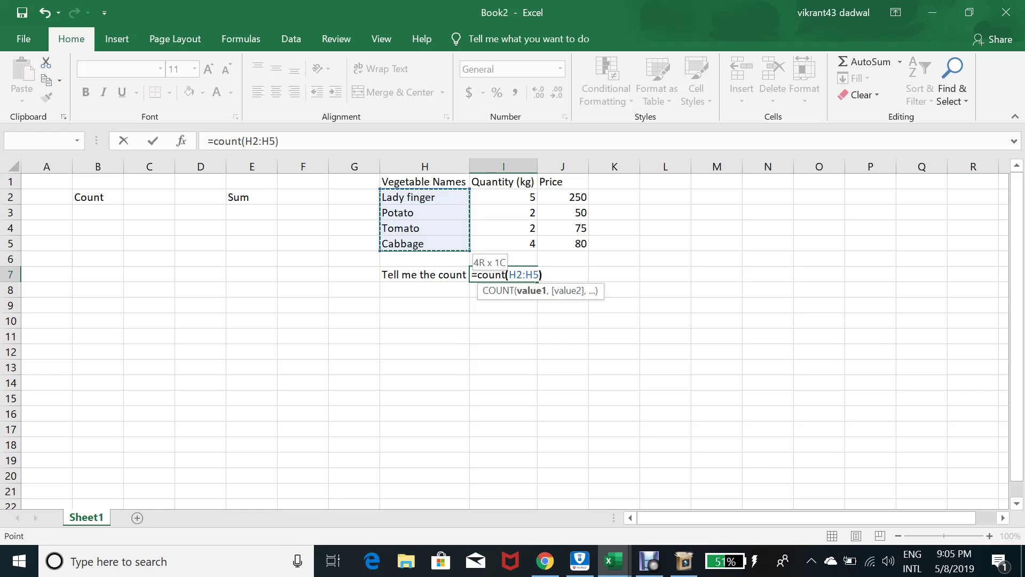
pyautogui.press('Return')
# Step: Change the COUNT formula in I7 to cover the quantities in I2:I5 instead of the vegetable names
pyautogui.press('Up')
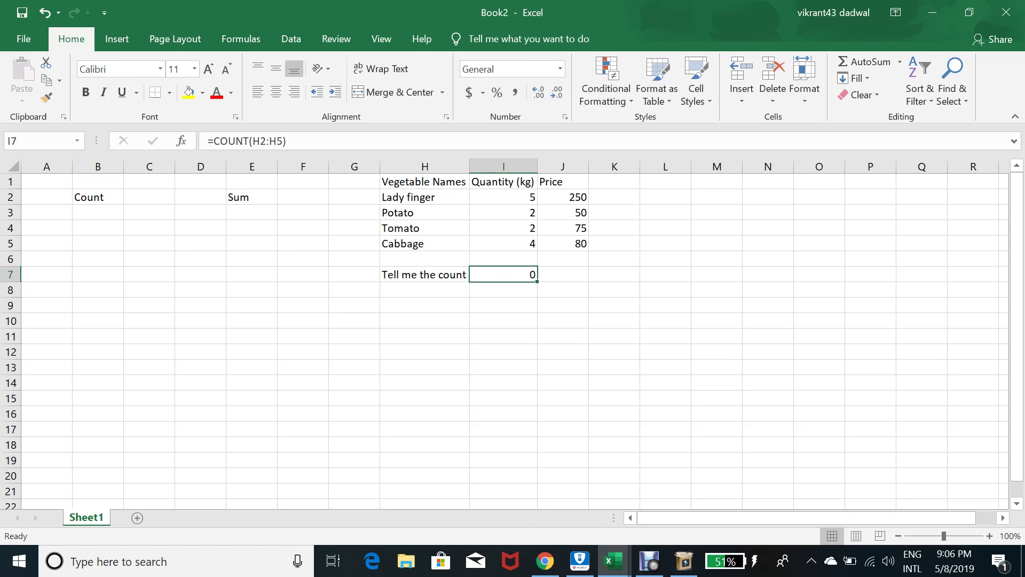
pyautogui.press('F2')
pyautogui.press('Left')
pyautogui.press('Left')
pyautogui.press('Left')
pyautogui.press('Left')
pyautogui.press('Left')
pyautogui.press('Left')
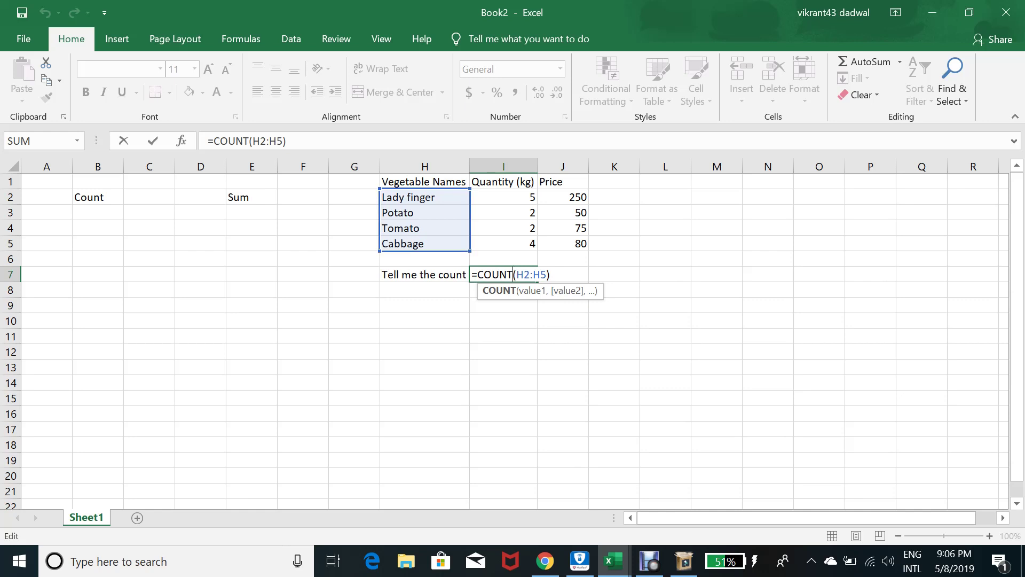
pyautogui.moveTo(470, 220); pyautogui.dragTo(538, 220)
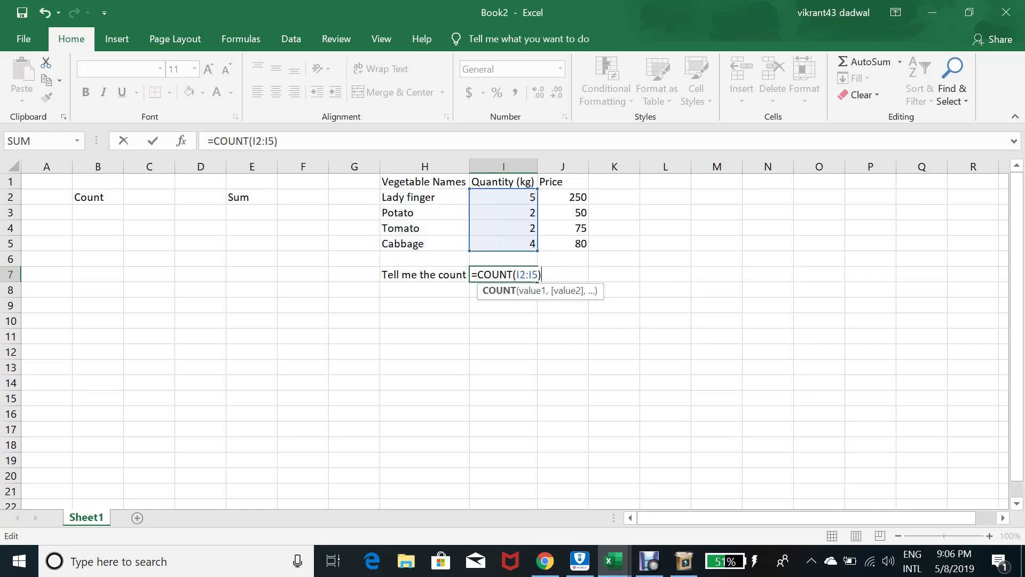
pyautogui.press('Return')
pyautogui.press('Up')
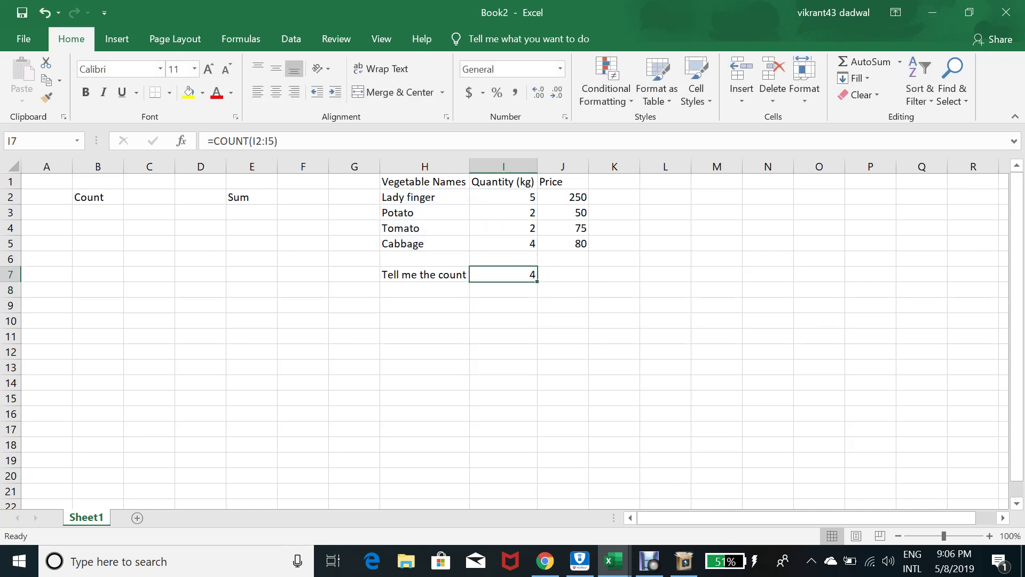
# Step: Go through the quantity cells in I2:I5 to examine the numbers covered by the COUNT formula
pyautogui.click(503, 197)
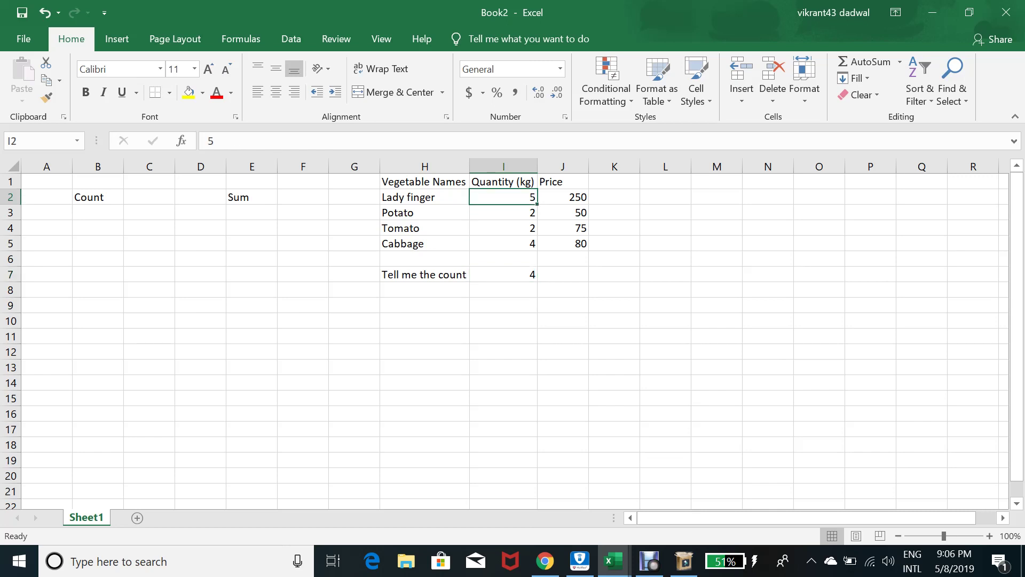
pyautogui.click(503, 212)
pyautogui.click(503, 228)
pyautogui.press('Down')
pyautogui.press('Down')
pyautogui.press('Up')
pyautogui.press('Down')
pyautogui.press('Down')
pyautogui.press('Down')
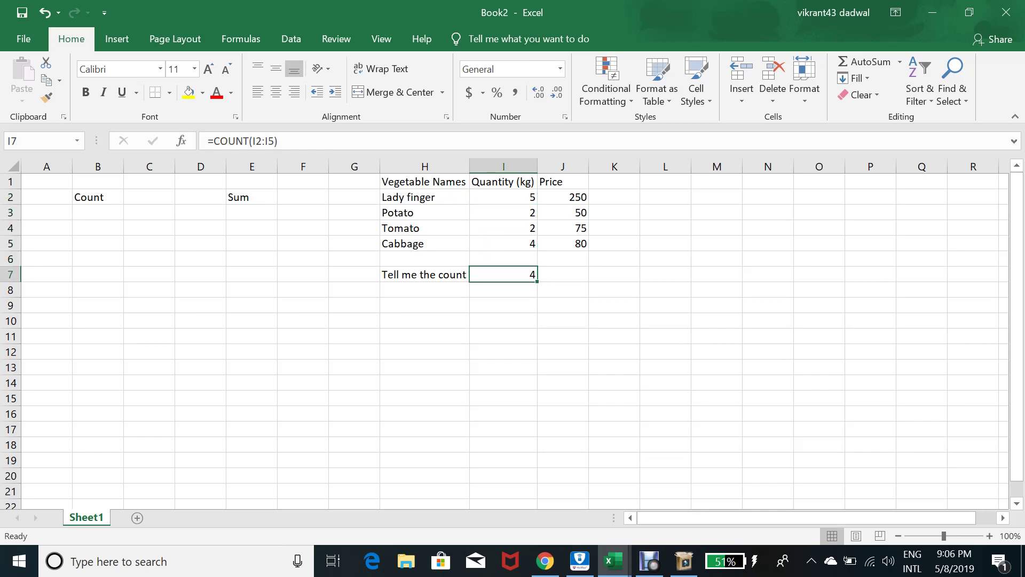
# Step: Enter a COUNTA formula in I8 that covers the vegetable names in H2:H5
pyautogui.write('=count')
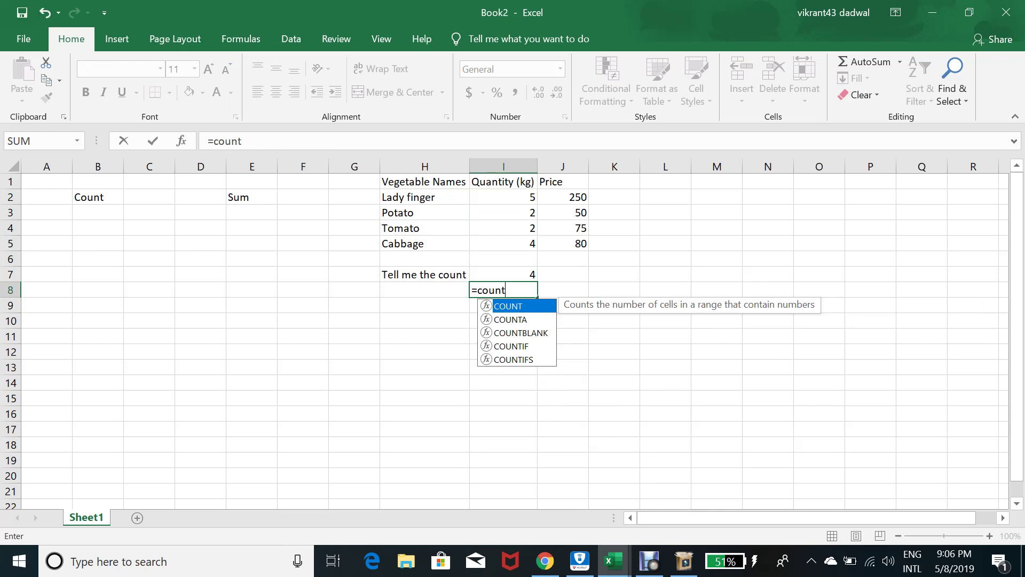
pyautogui.write('a(')
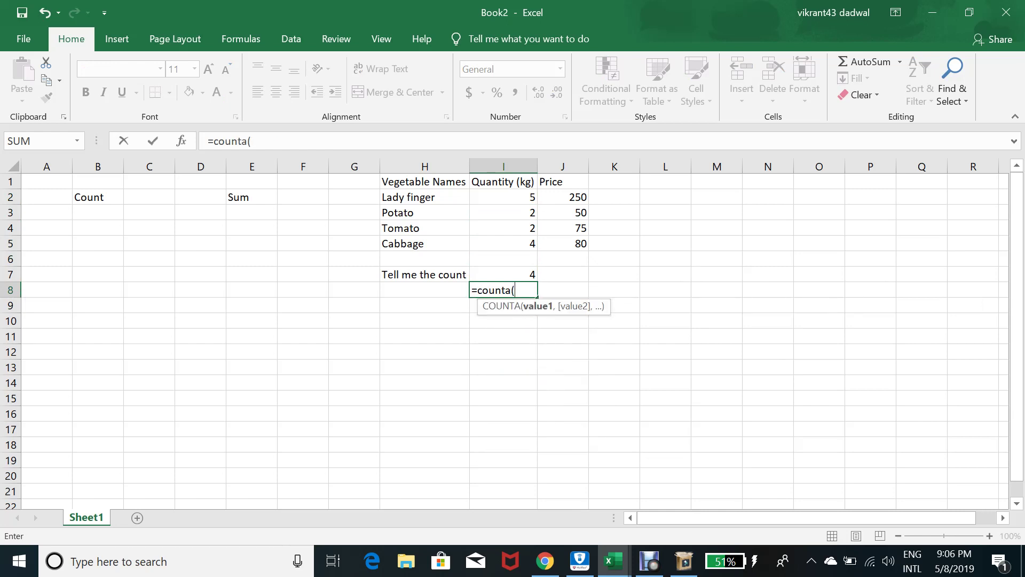
pyautogui.press('Up')
pyautogui.press('Up')
pyautogui.press('Up')
pyautogui.press('Left')
pyautogui.hotkey('shift', 'Up')
pyautogui.hotkey('shift', 'Up')
pyautogui.hotkey('shift', 'Up')
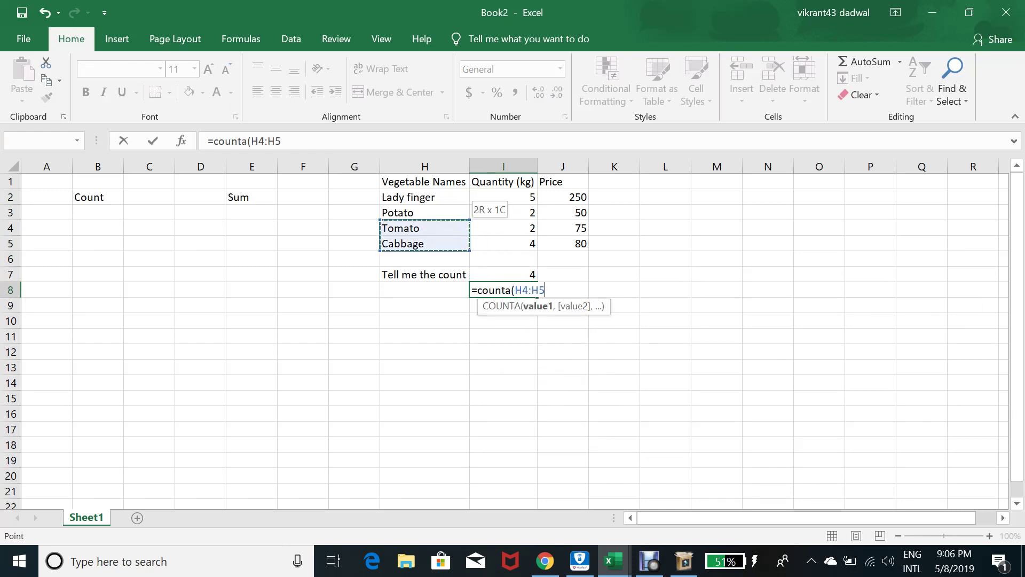
pyautogui.write(')')
pyautogui.press('Return')
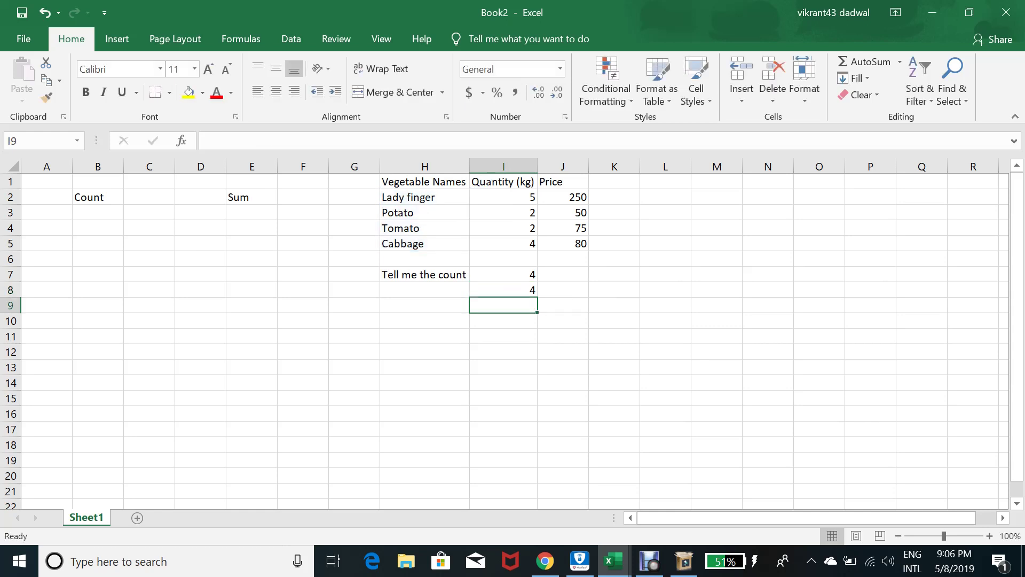
# Step: Inspect the ranges used by the COUNTA formula in I8 and the COUNT formula in I7
pyautogui.press('Up')
pyautogui.press('F2')
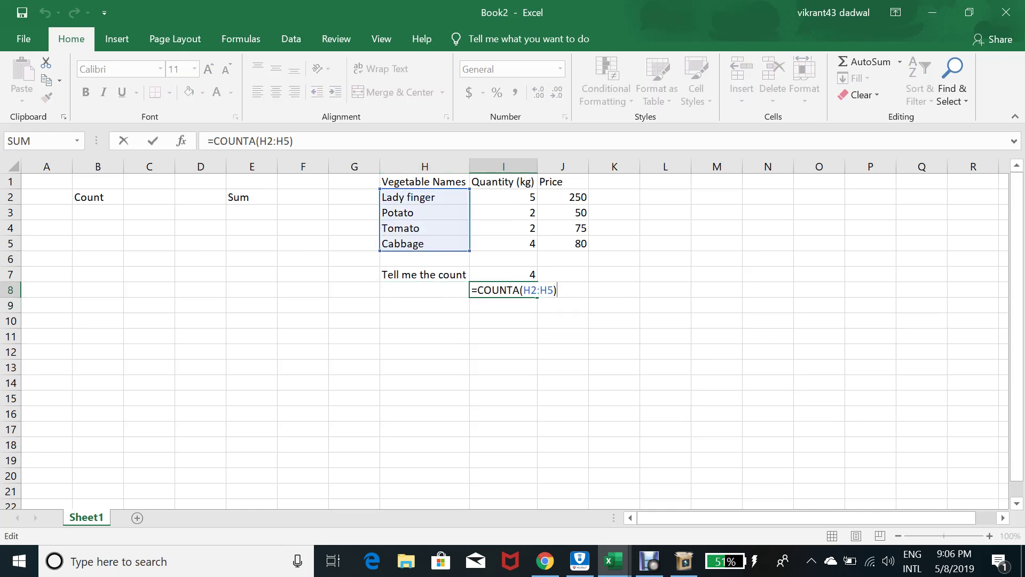
pyautogui.press('Escape')
pyautogui.press('Up')
pyautogui.press('F2')
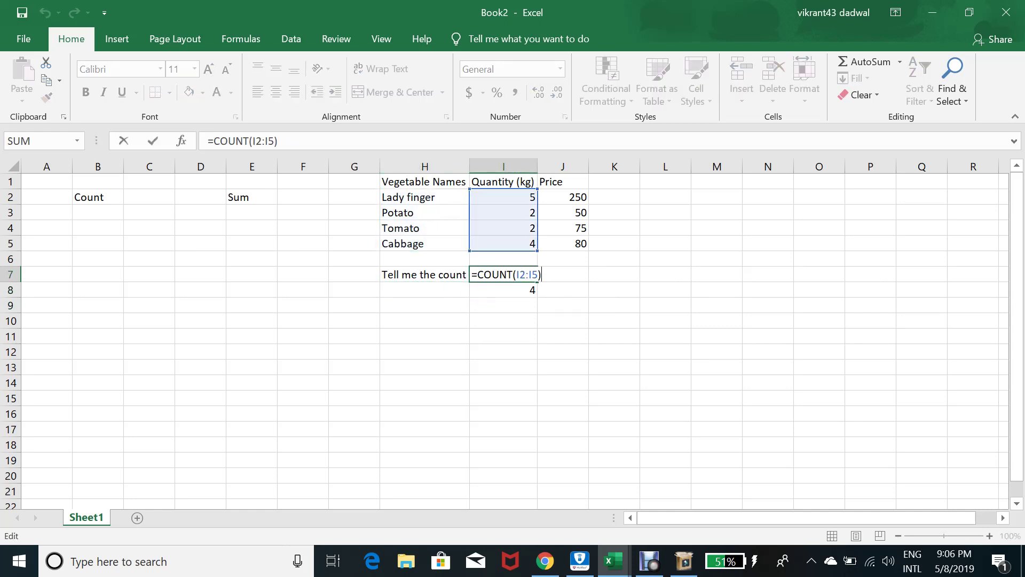
pyautogui.press('Escape')
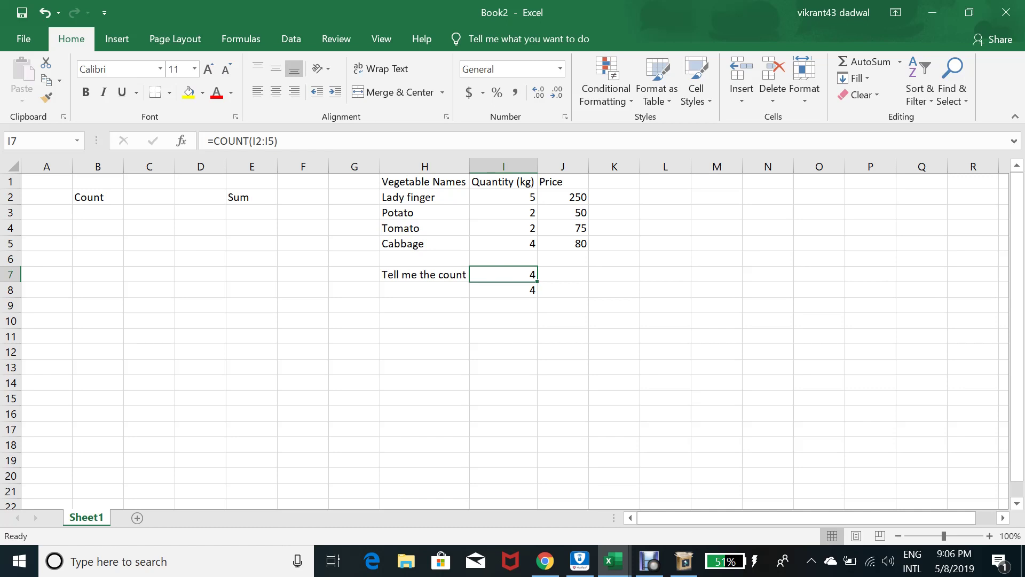
# Step: Enter the label "Sum of price being paid for all vegetables" in cell H10
pyautogui.press('Down')
pyautogui.press('Down')
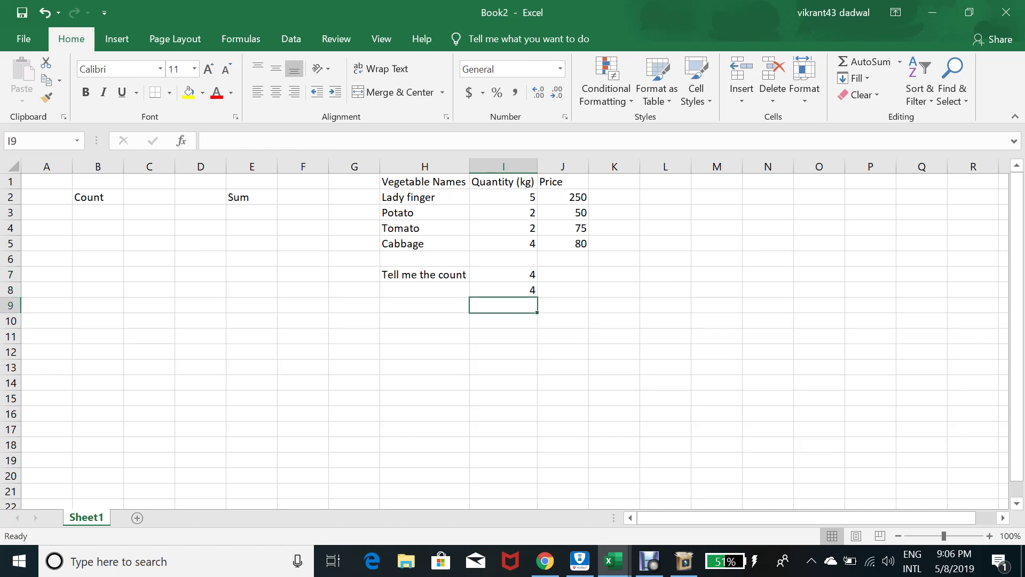
pyautogui.press('Left')
pyautogui.press('Down')
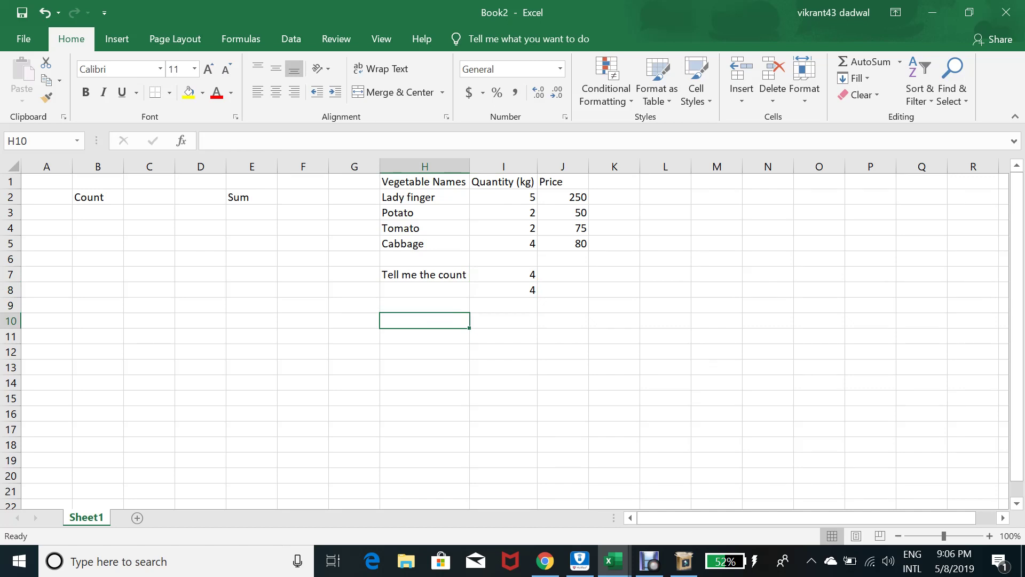
pyautogui.write('Sum of ')
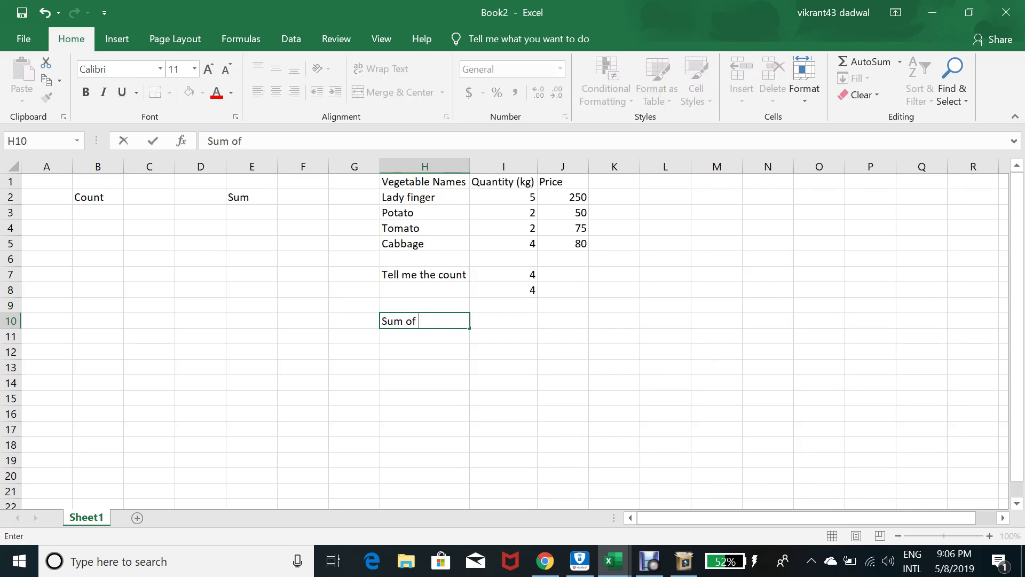
pyautogui.write('price bein')
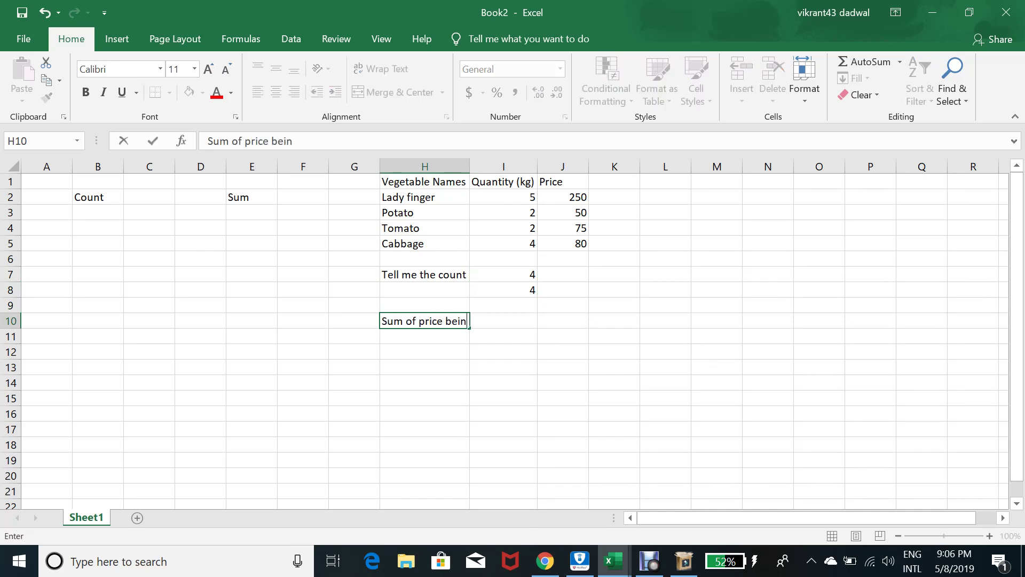
pyautogui.write('g paid for all')
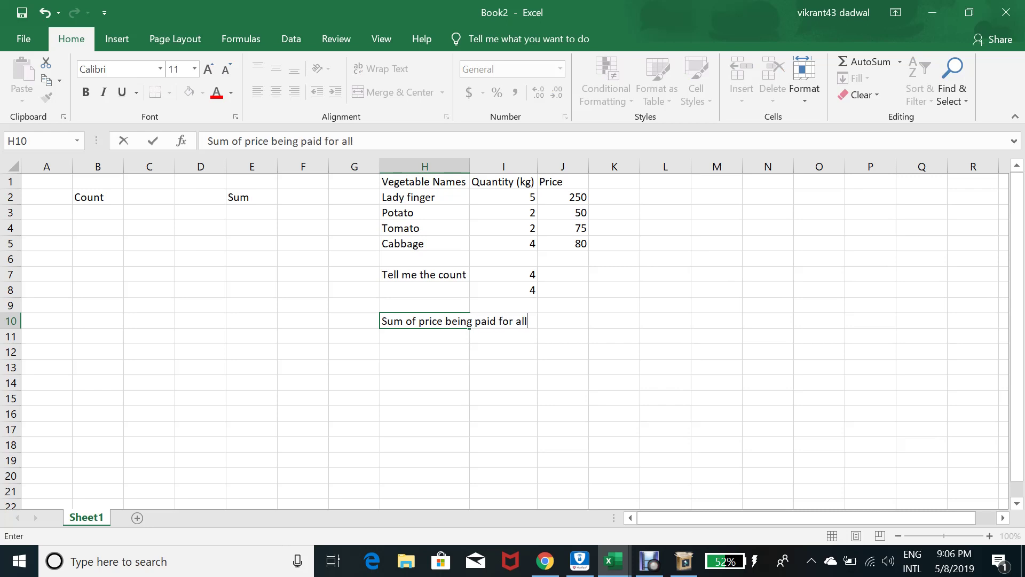
pyautogui.write(' vegetables')
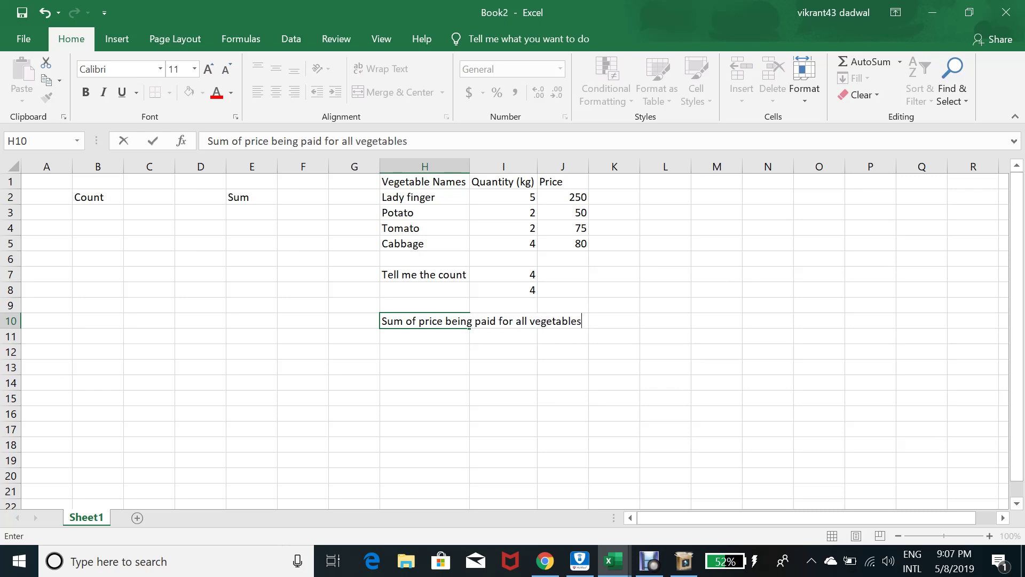
pyautogui.press('Return')
# Step: Enter a SUM formula in I10 that adds the prices in J2:J5
pyautogui.click(503, 321)
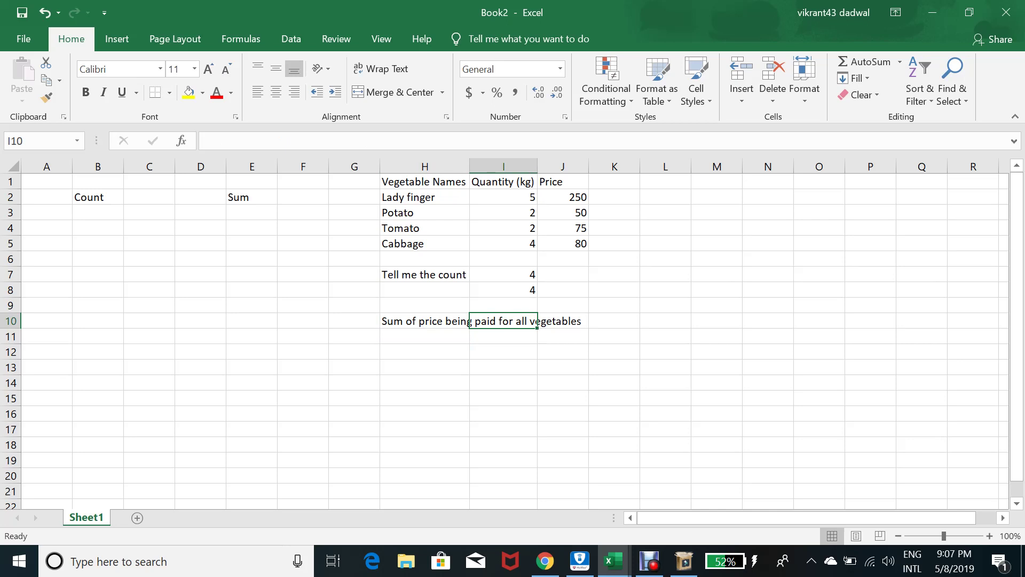
pyautogui.write('=s')
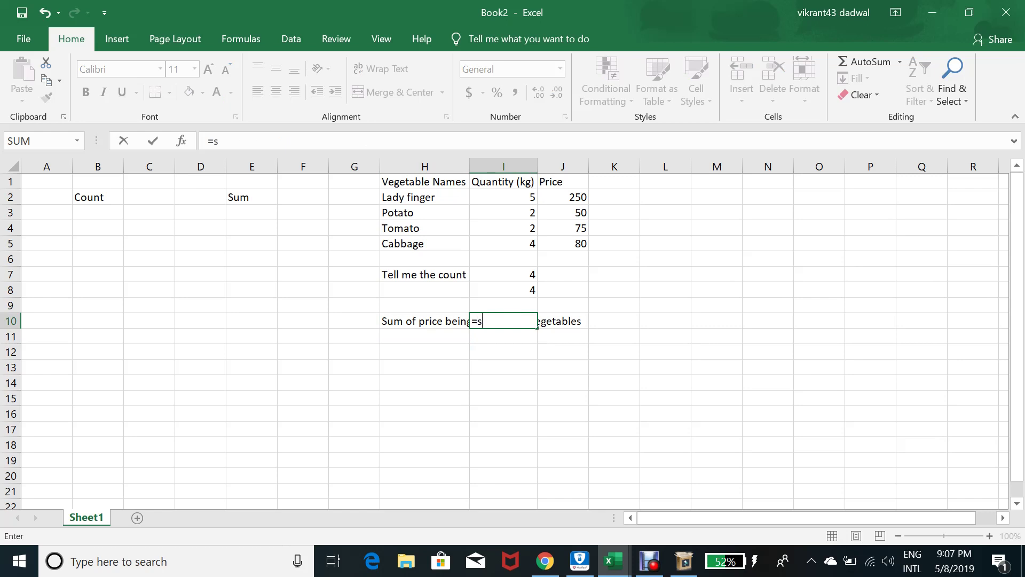
pyautogui.write('um(')
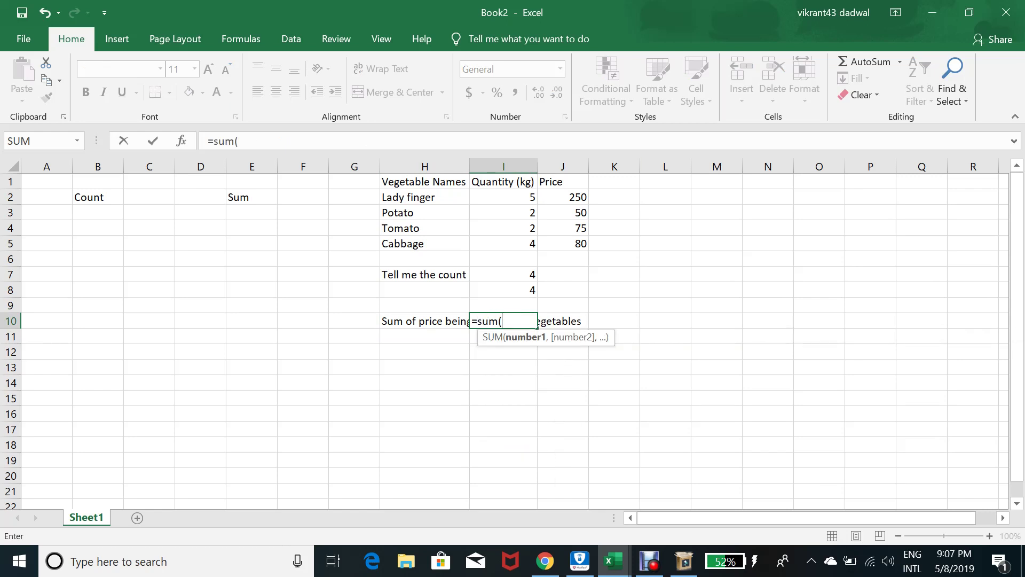
pyautogui.moveTo(566, 196); pyautogui.dragTo(579, 245)
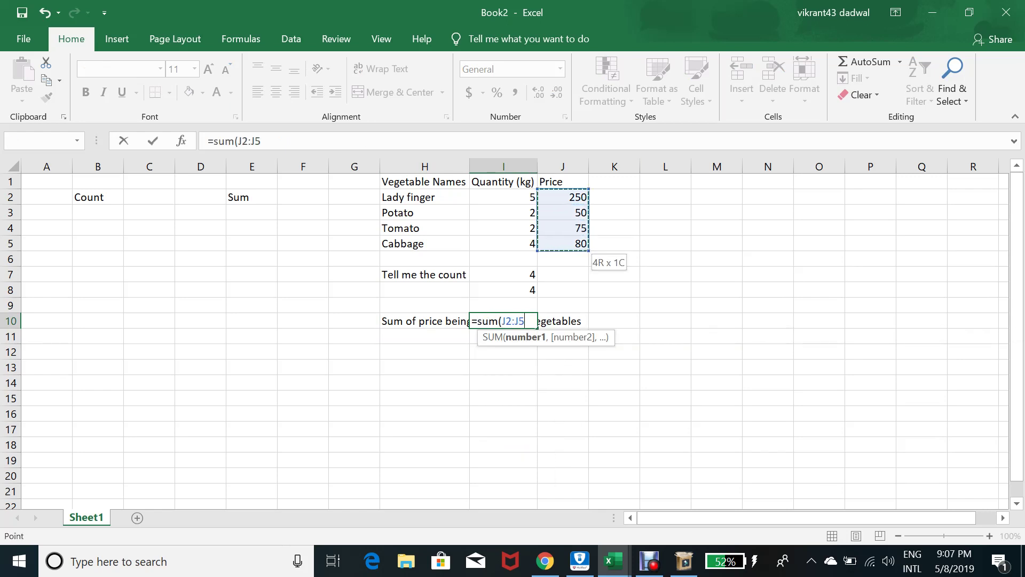
pyautogui.press('Return')
pyautogui.press('Up')
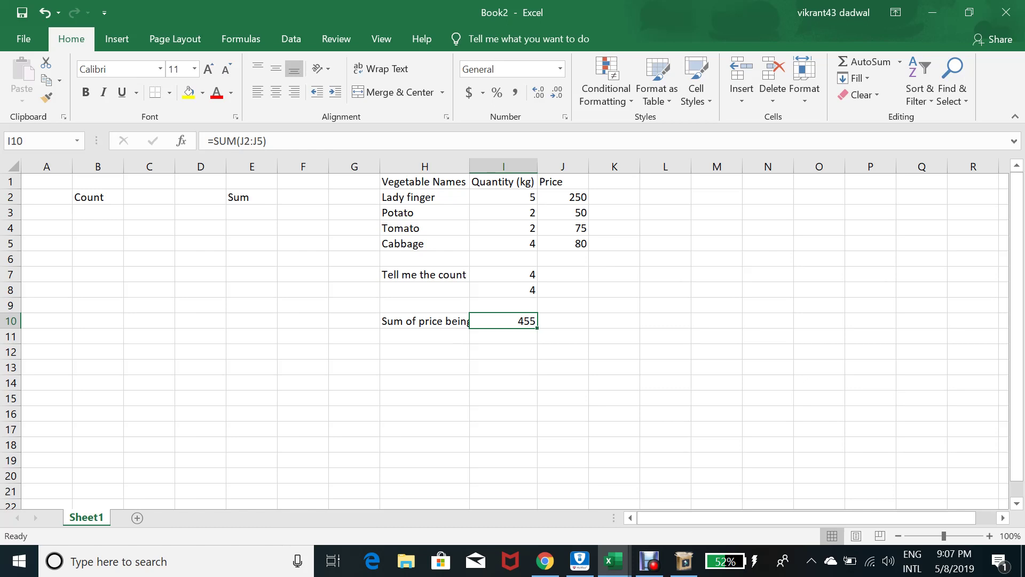
# Step: Insert two blank rows at row 6, between the vegetable table and the count question
pyautogui.press('Up')
pyautogui.press('Up')
pyautogui.press('Up')
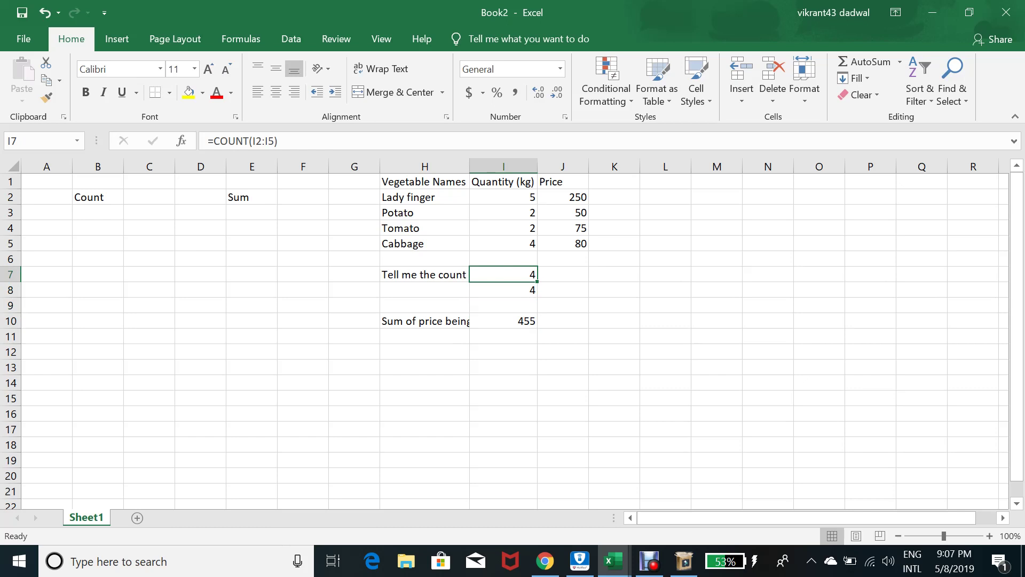
pyautogui.click(384, 272)
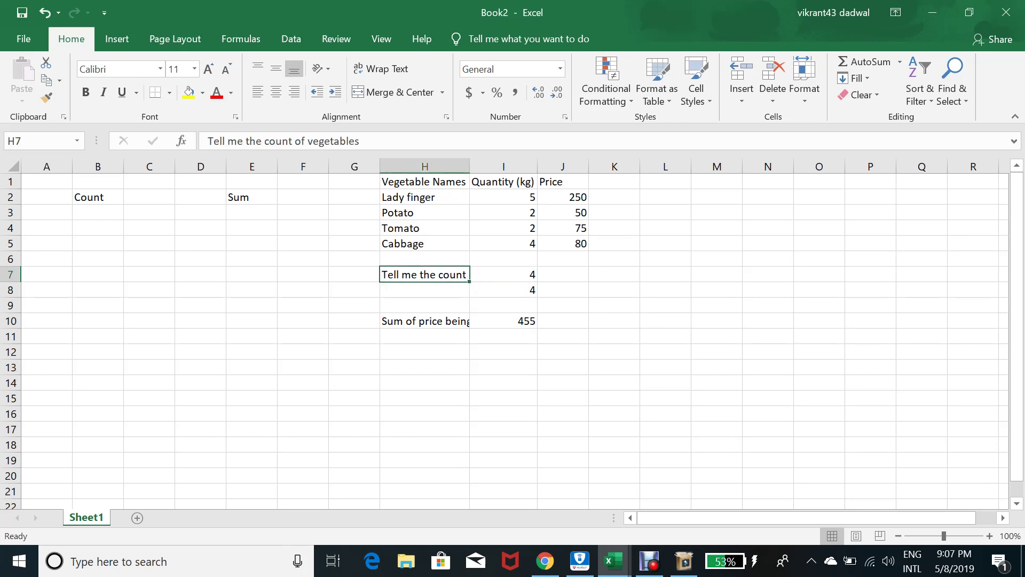
pyautogui.click(424, 259)
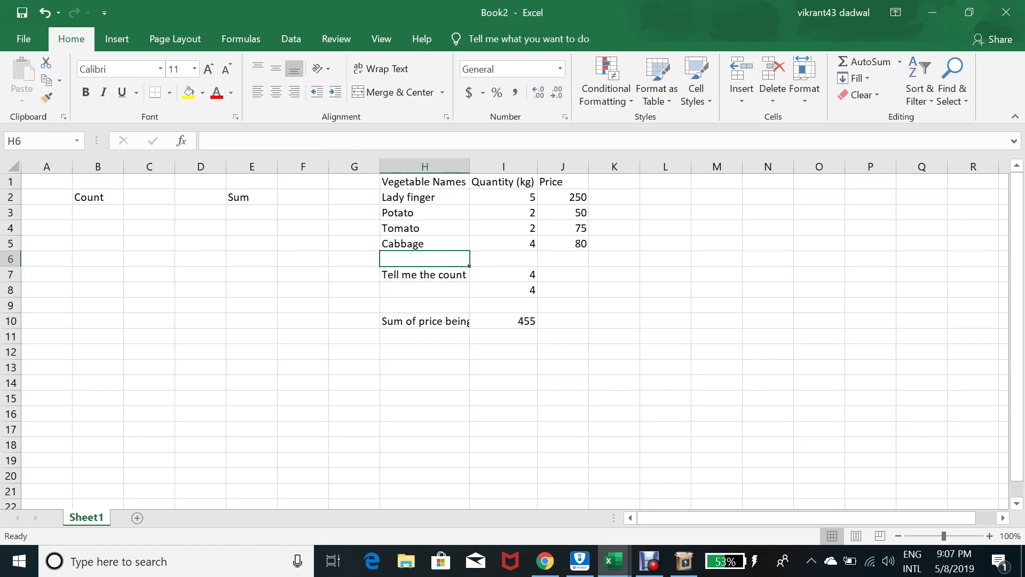
pyautogui.hotkey('shift', 'space')
pyautogui.hotkey('ctrl', 'shift', '=')
pyautogui.hotkey('ctrl', 'shift', '=')
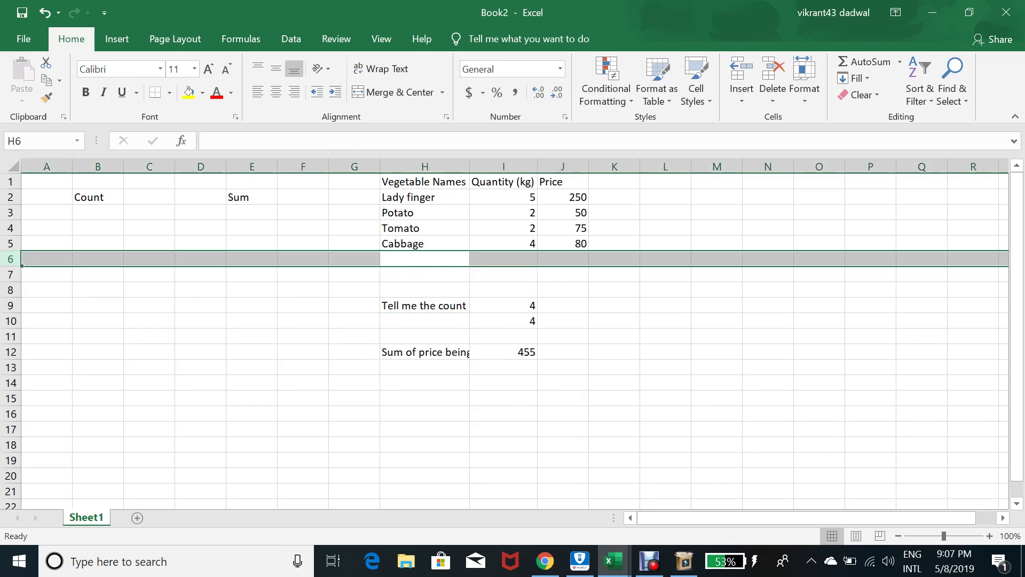
pyautogui.press('Left')
pyautogui.press('Right')
pyautogui.press('Left')
pyautogui.press('Right')
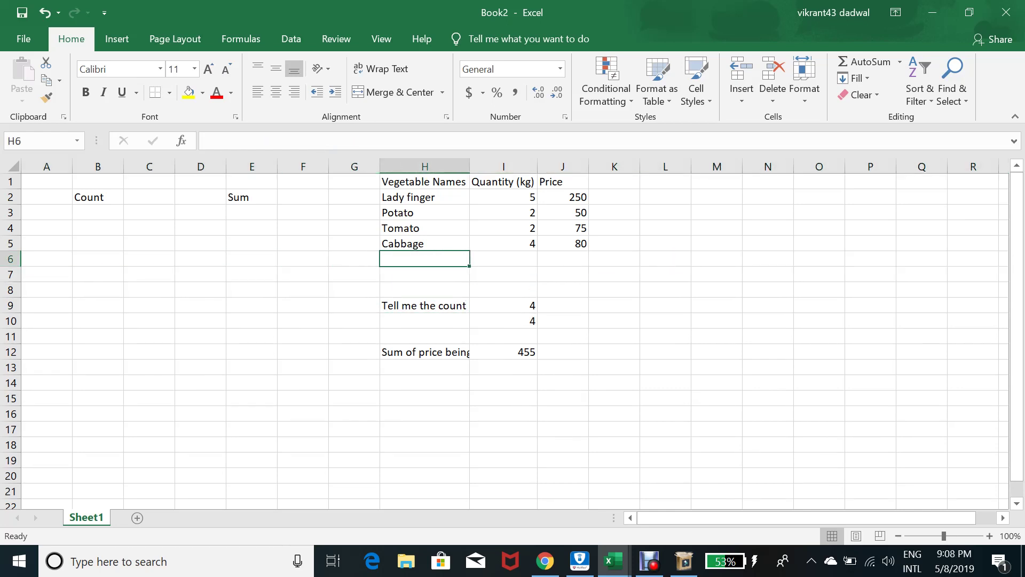
# Step: Switch to the Book1 workbook and go to the Order no. header in A1 of the Raw Data sheet
pyautogui.hotkey('alt', 'Tab')
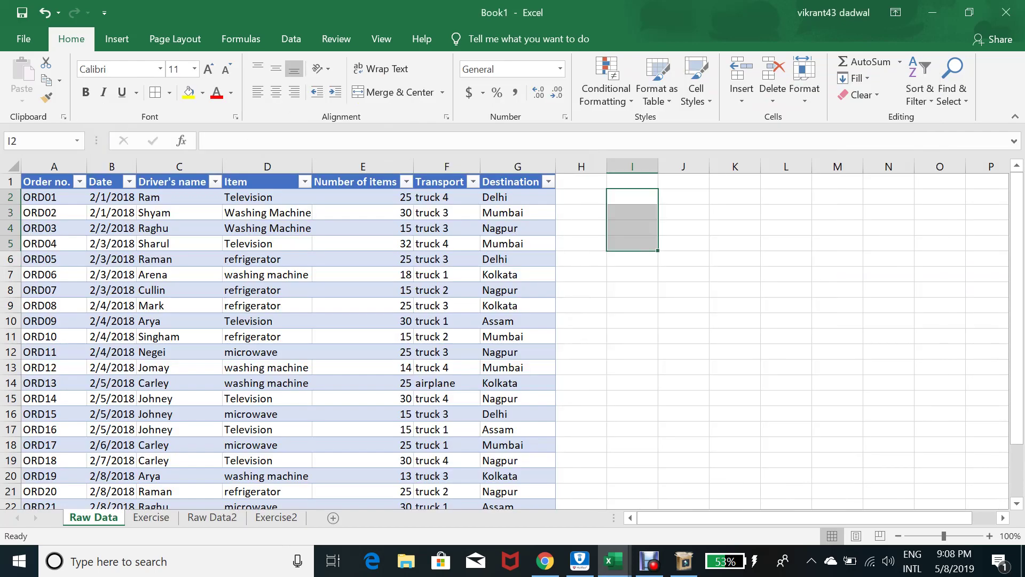
pyautogui.press('Left')
pyautogui.press('Left')
pyautogui.press('Left')
pyautogui.press('Left')
pyautogui.press('Left')
pyautogui.press('Left')
pyautogui.press('Left')
pyautogui.press('Left')
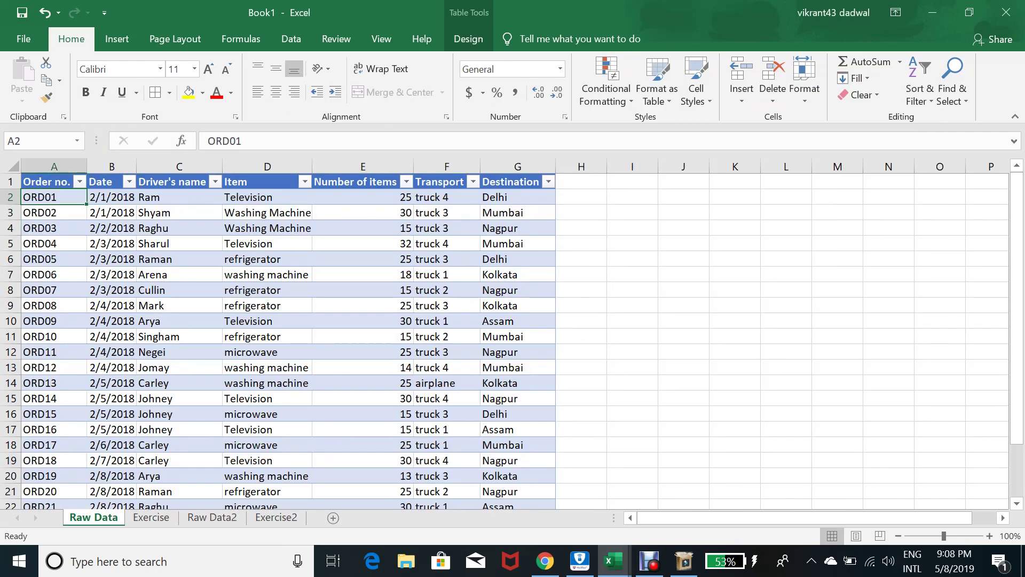
pyautogui.press('Up')
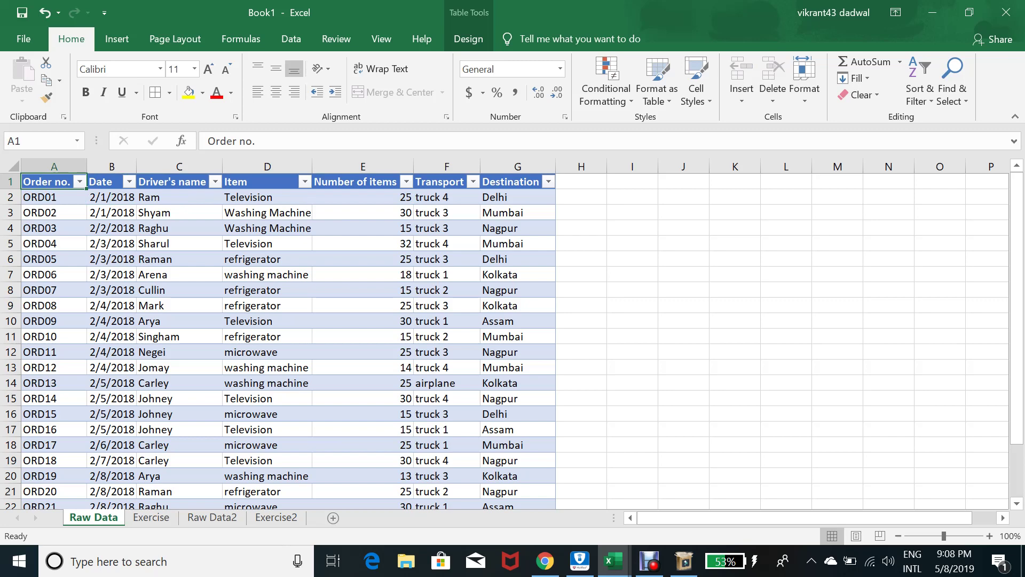
# Step: View the questions on the Exercise sheet, and return to Raw Data to highlight the whole sheet
pyautogui.click(151, 517)
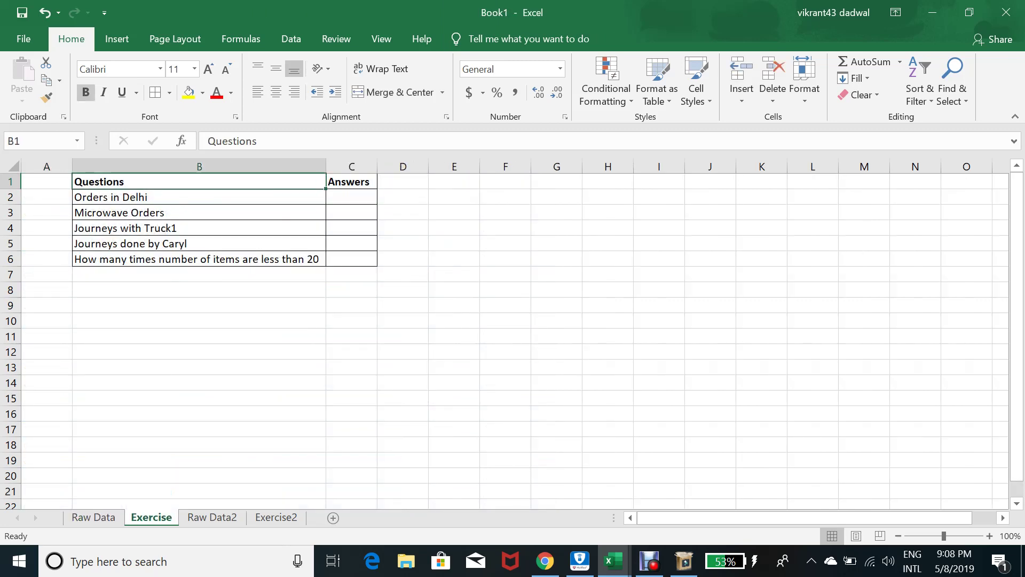
pyautogui.click(94, 517)
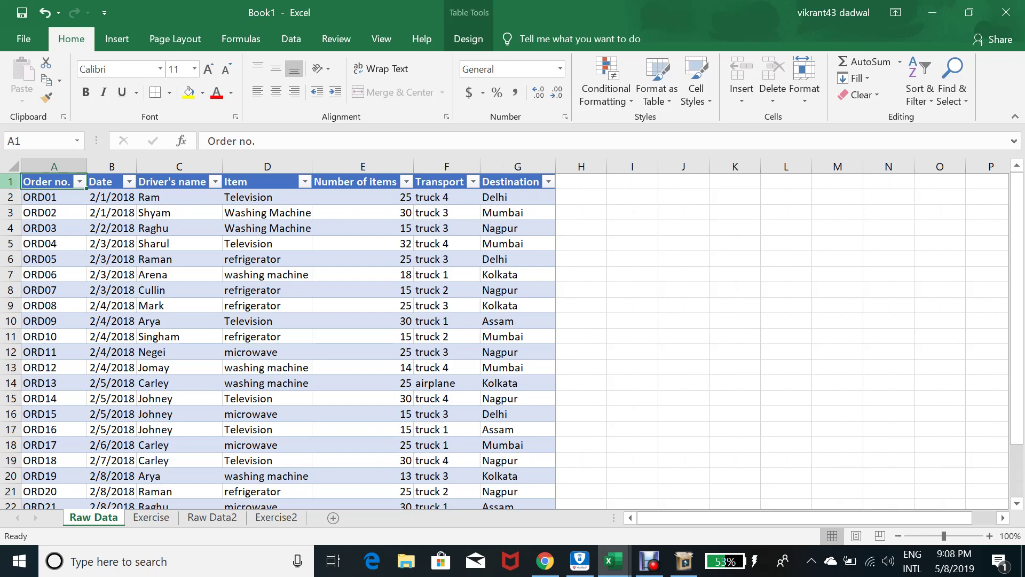
pyautogui.hotkey('ctrl', 'a')
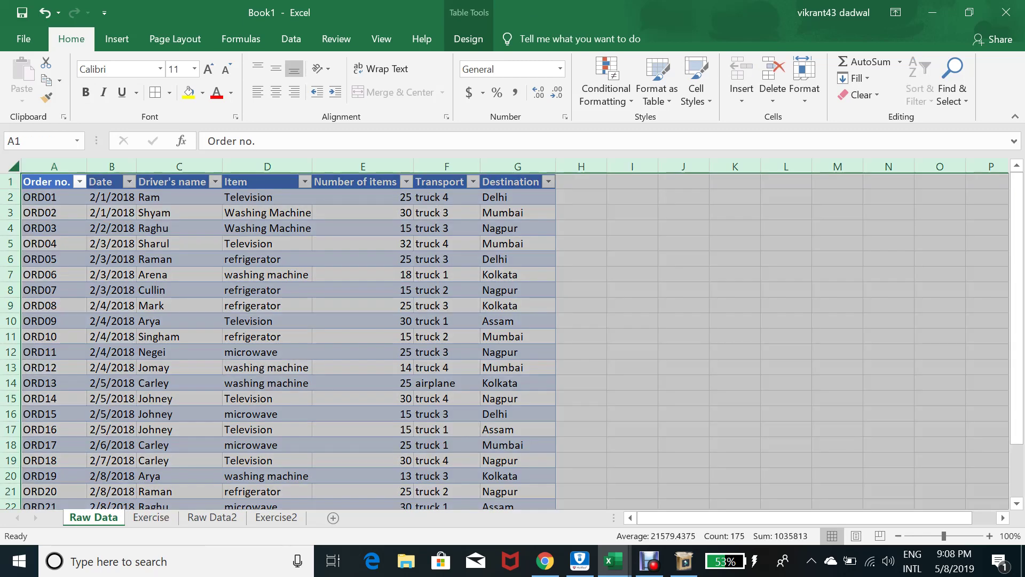
# Step: Auto-fit the column widths across the whole Raw Data sheet and return to the Order no. header
pyautogui.doubleClick(86, 166)
pyautogui.press('Right')
pyautogui.press('Left')
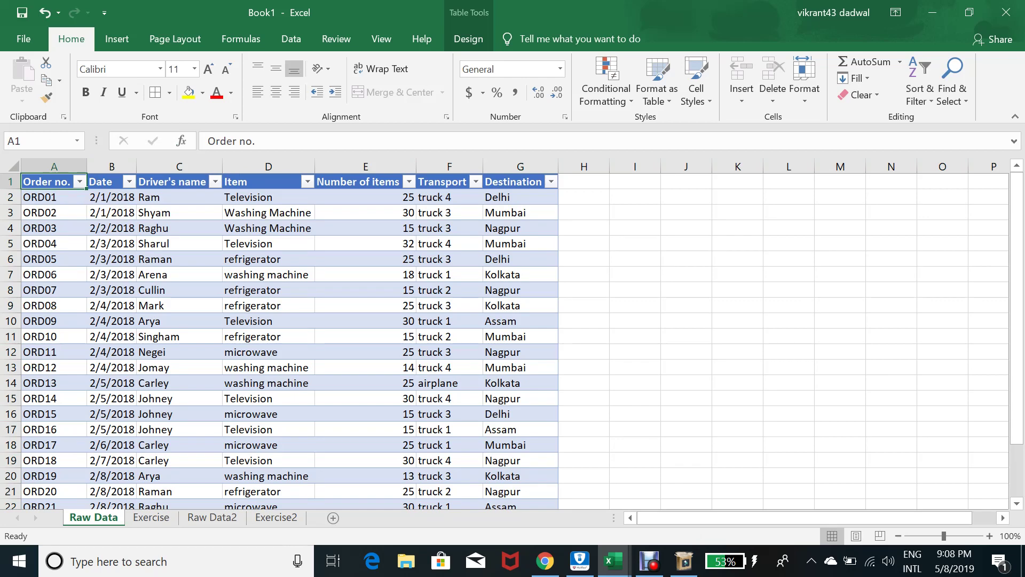
# Step: Go through the order table's headers one by one, from Order no. to Destination
pyautogui.click(54, 197)
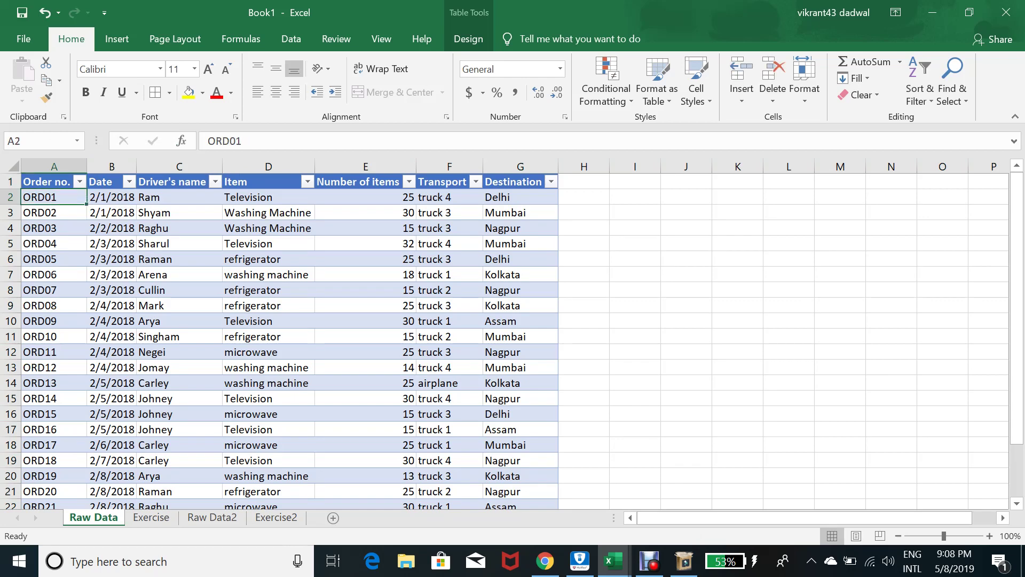
pyautogui.press('Right')
pyautogui.press('Up')
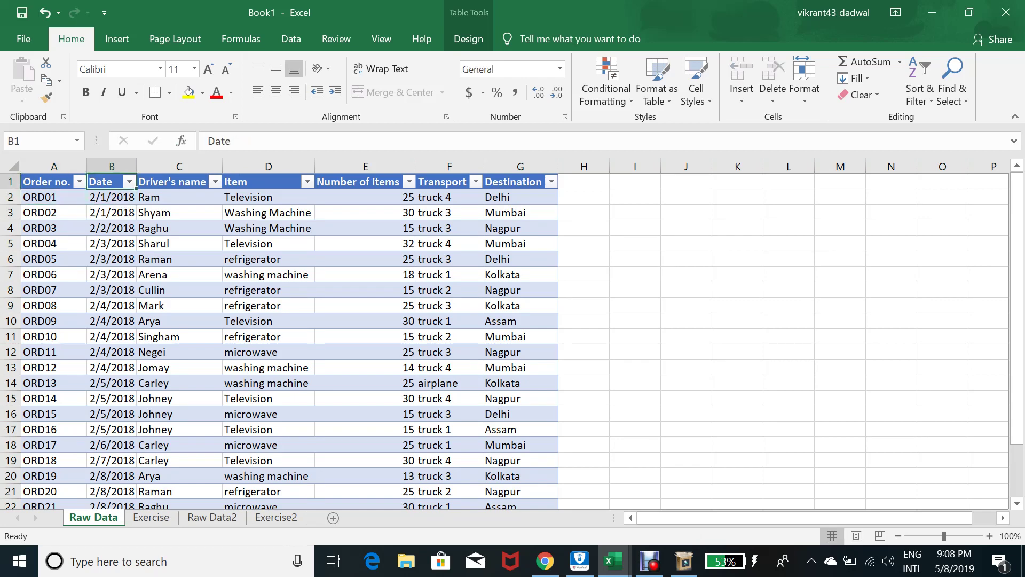
pyautogui.press('Right')
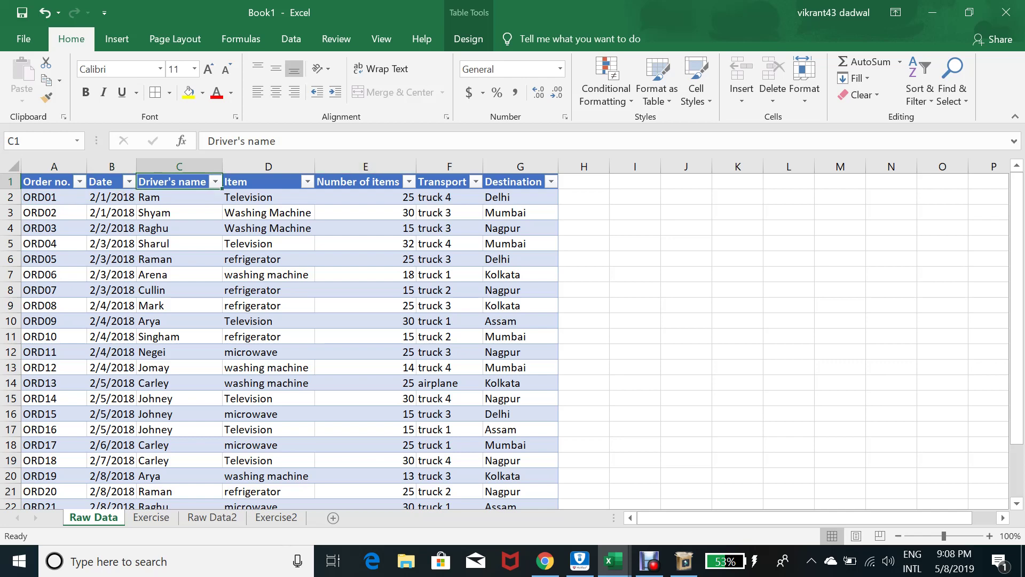
pyautogui.press('Right')
pyautogui.press('Right')
pyautogui.press('Right')
pyautogui.press('Right')
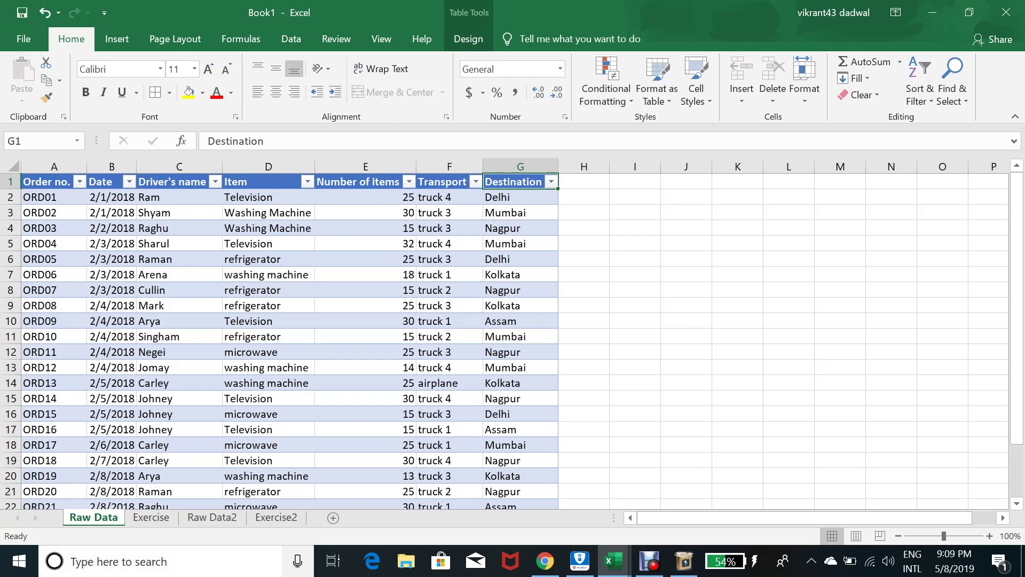
# Step: Check the Orders in Delhi question on the Exercise sheet and return to Raw Data
pyautogui.click(151, 517)
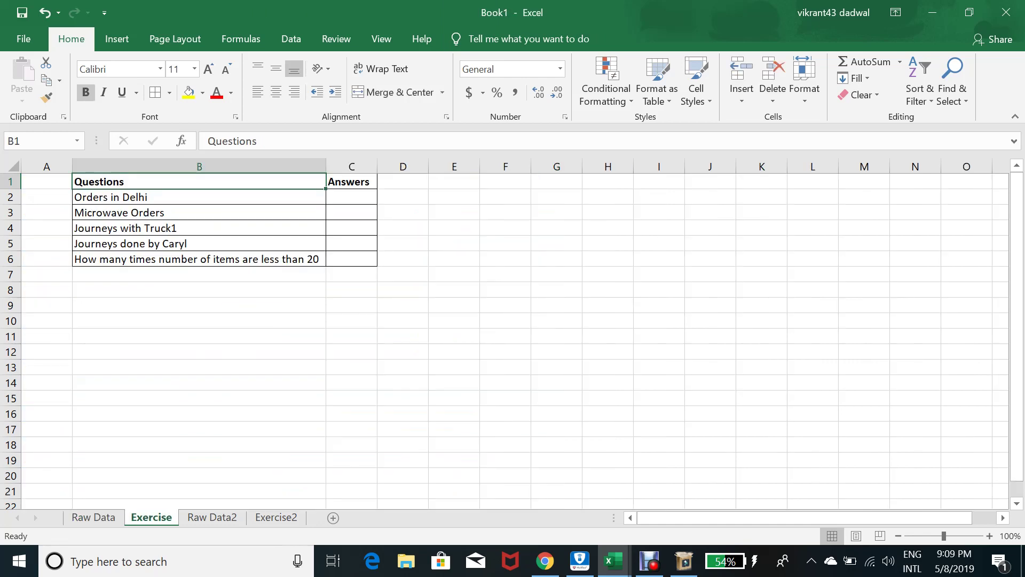
pyautogui.click(200, 197)
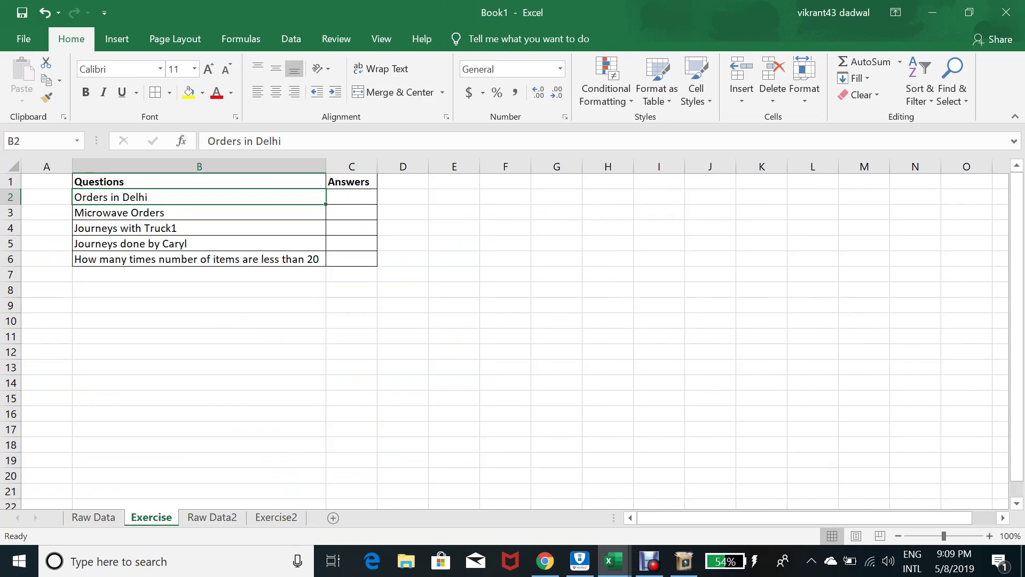
pyautogui.hotkey('ctrl', 'pageup')
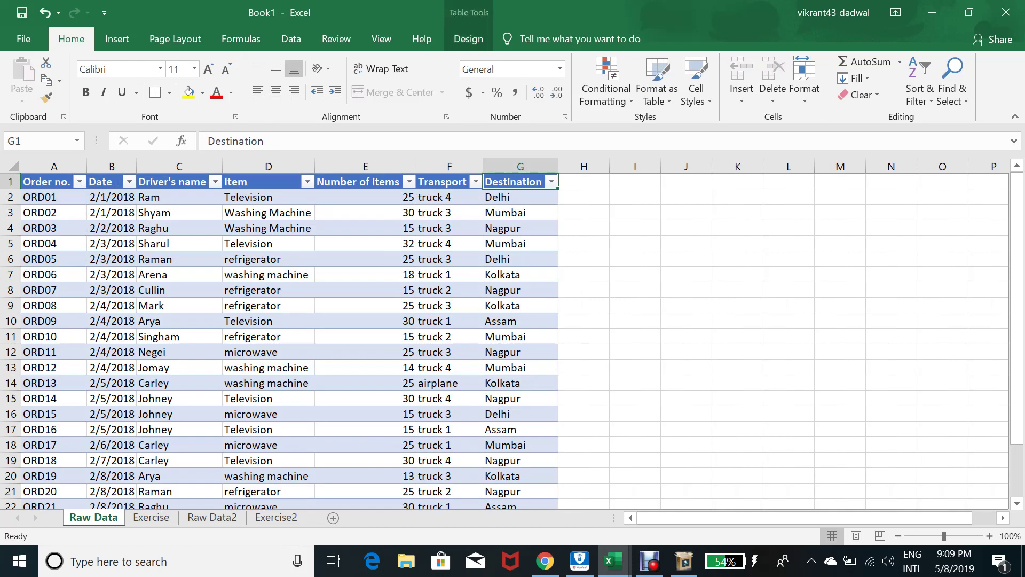
# Step: Filter the Destination column to Delhi only and select the filtered destination cells
pyautogui.click(551, 182)
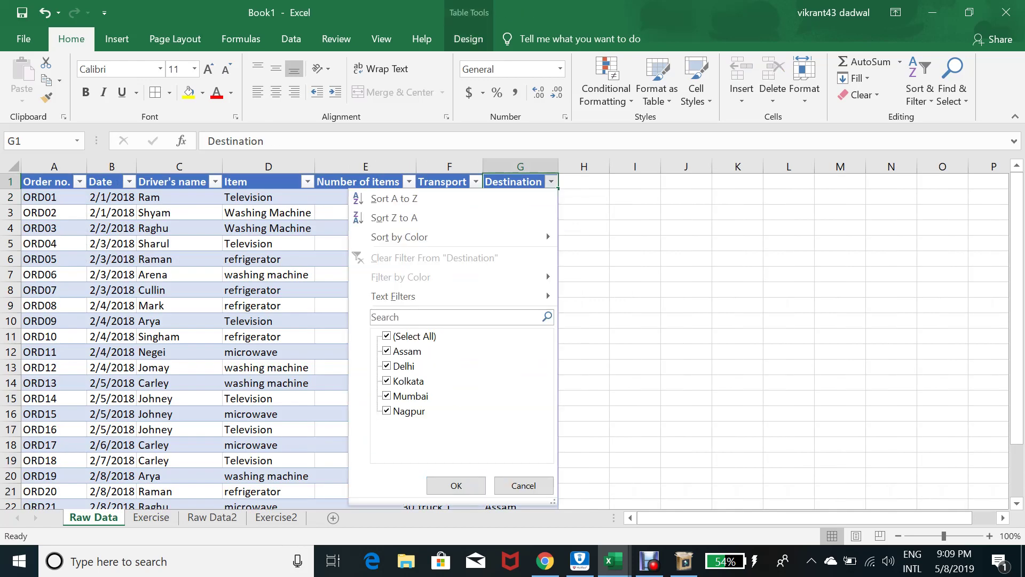
pyautogui.click(387, 336)
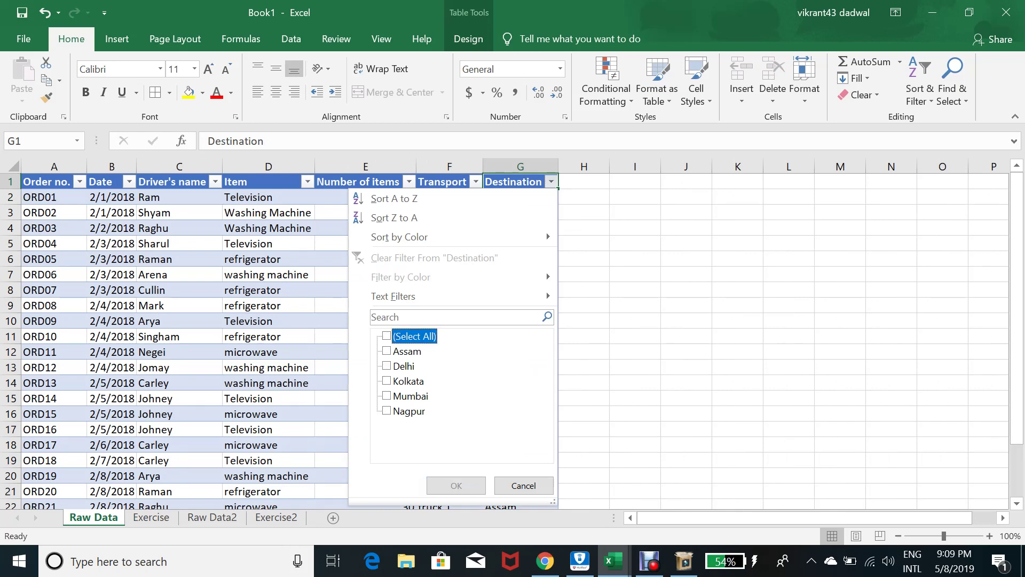
pyautogui.click(387, 365)
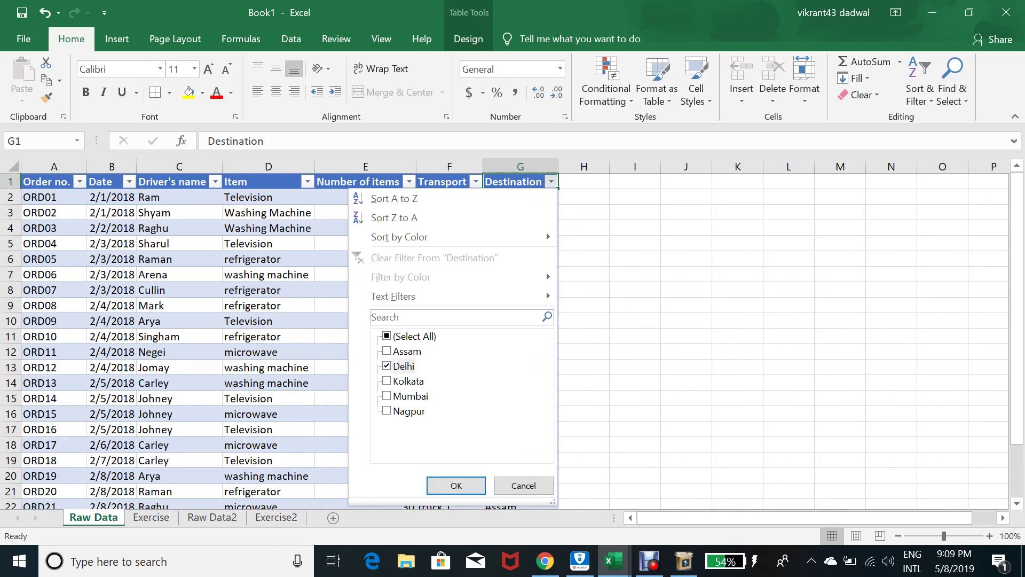
pyautogui.click(456, 485)
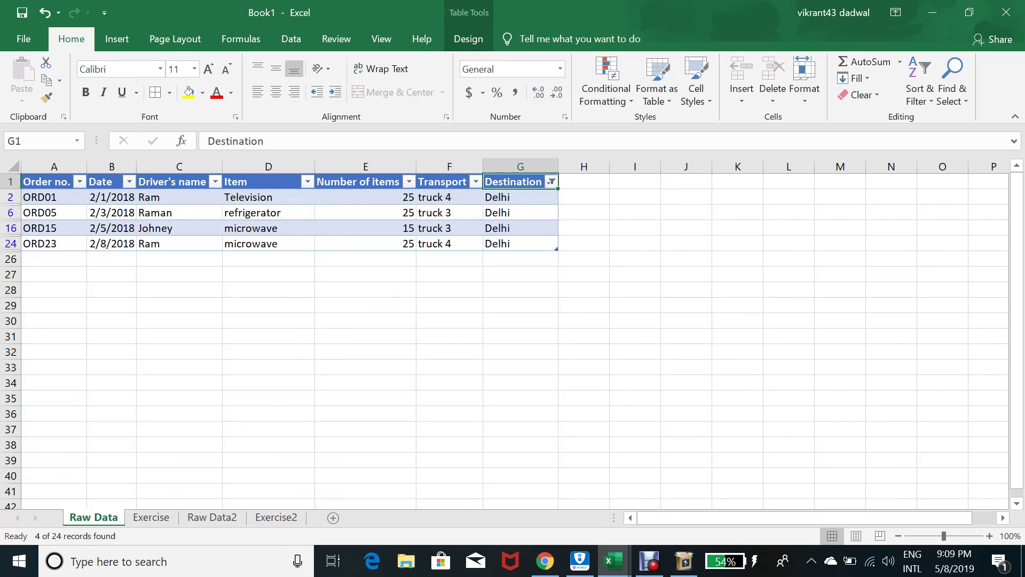
pyautogui.moveTo(521, 198); pyautogui.dragTo(521, 243)
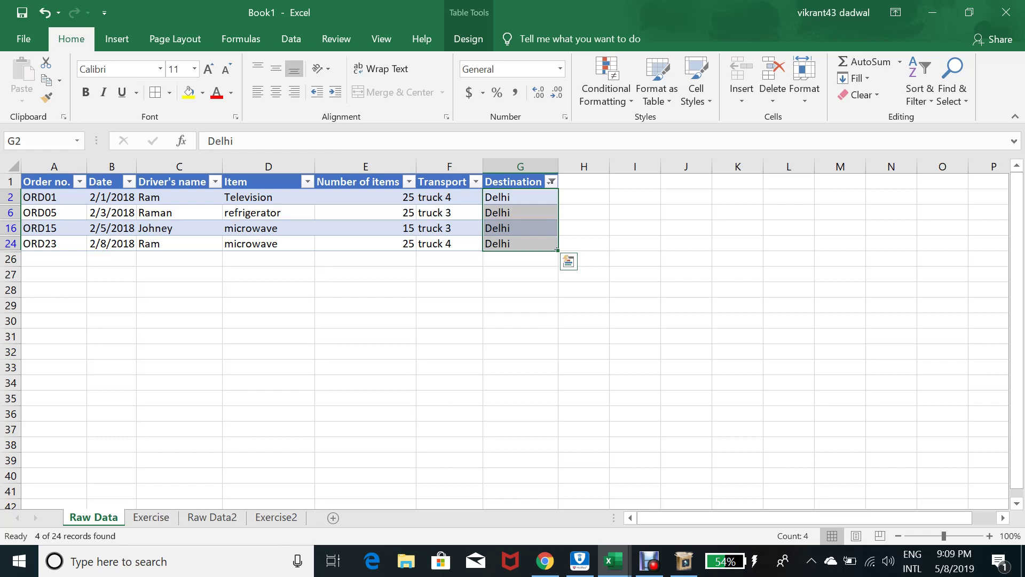
# Step: Restore all destinations in the Destination column's filter and deselect the cells
pyautogui.click(552, 182)
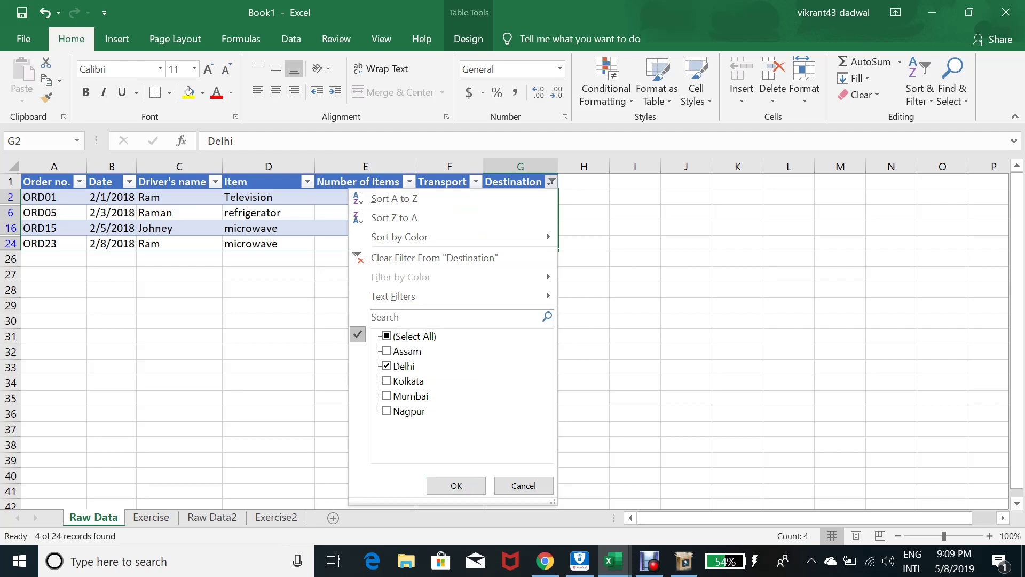
pyautogui.click(415, 336)
pyautogui.click(456, 486)
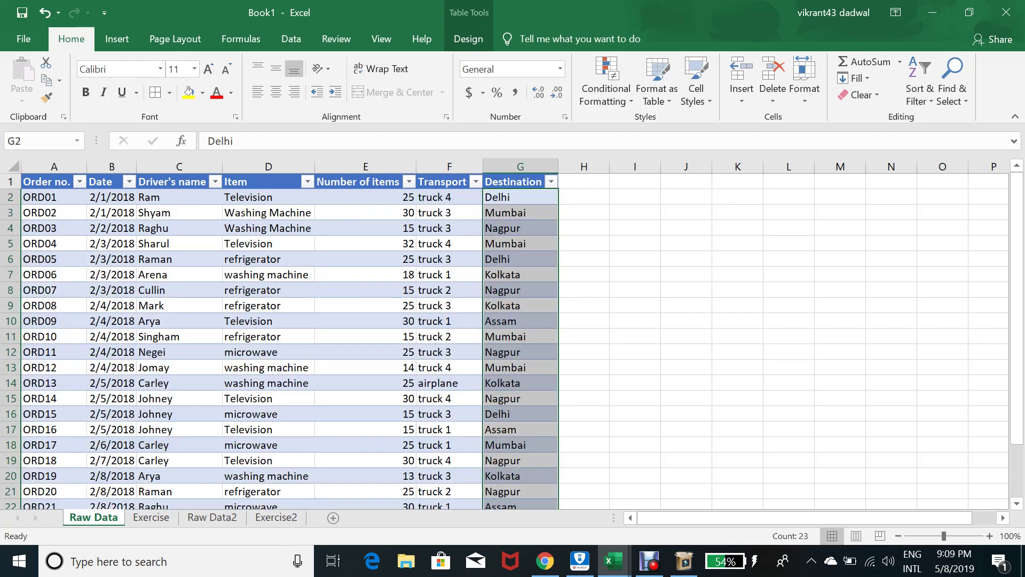
pyautogui.click(269, 383)
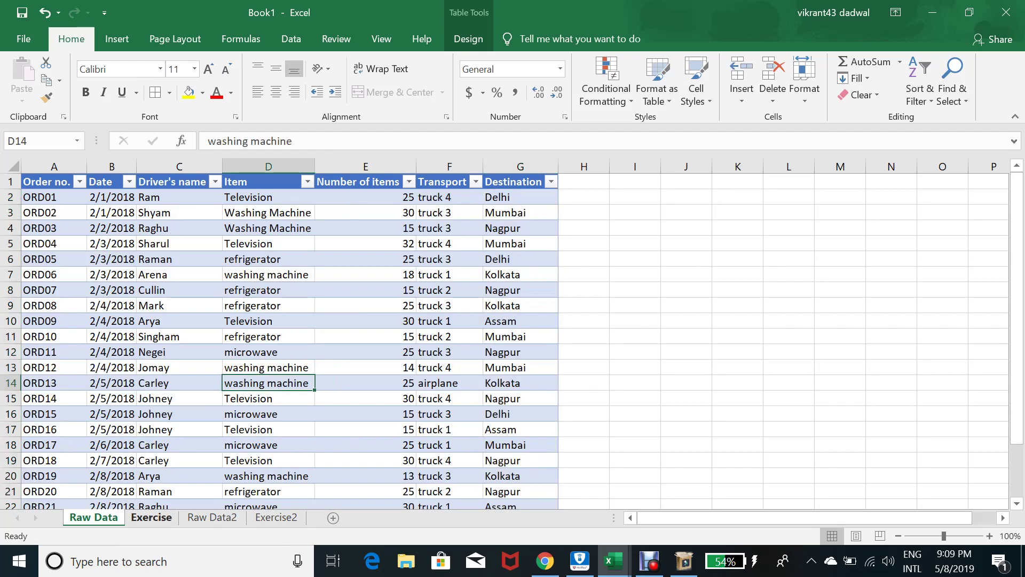
# Step: Begin a COUNTIF formula in C2 of the Exercise sheet, with the Raw Data table's whole Destination column as range
pyautogui.click(151, 517)
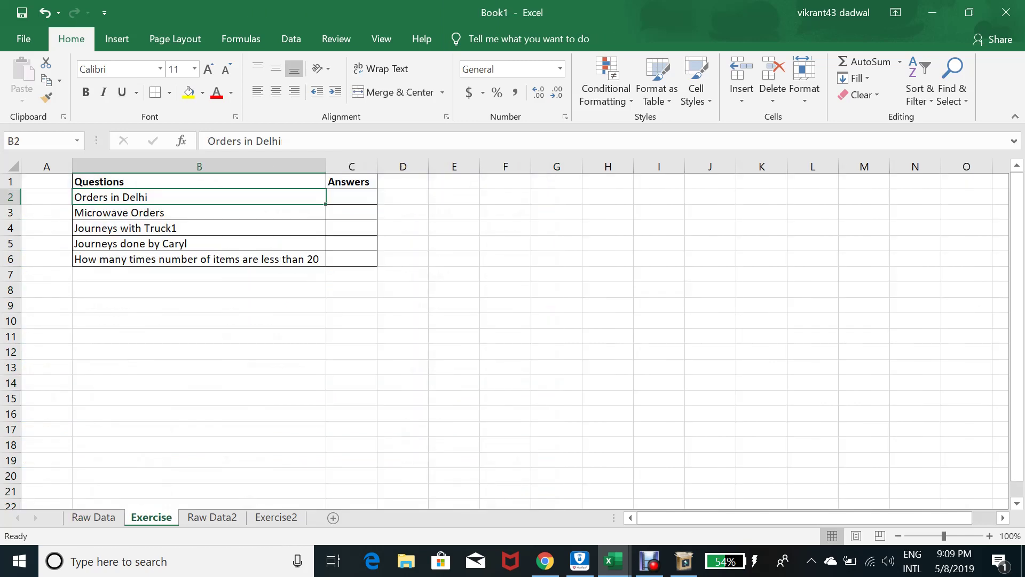
pyautogui.click(352, 197)
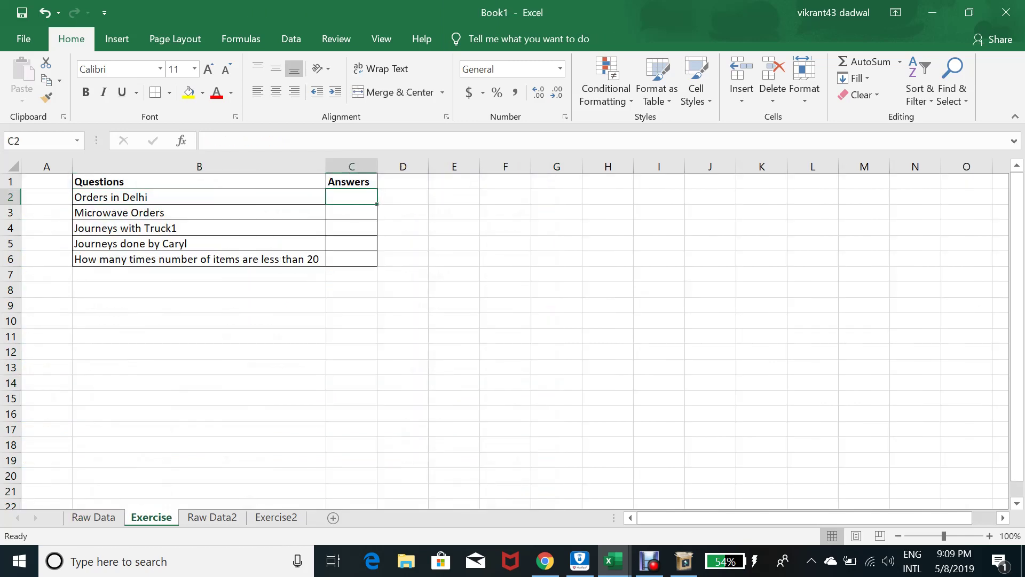
pyautogui.write('=')
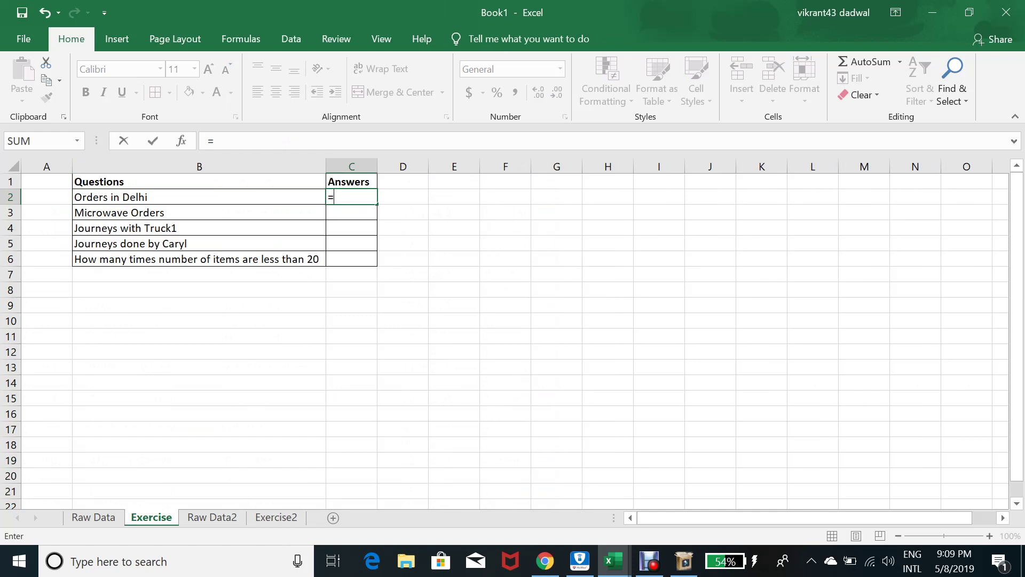
pyautogui.write('countif')
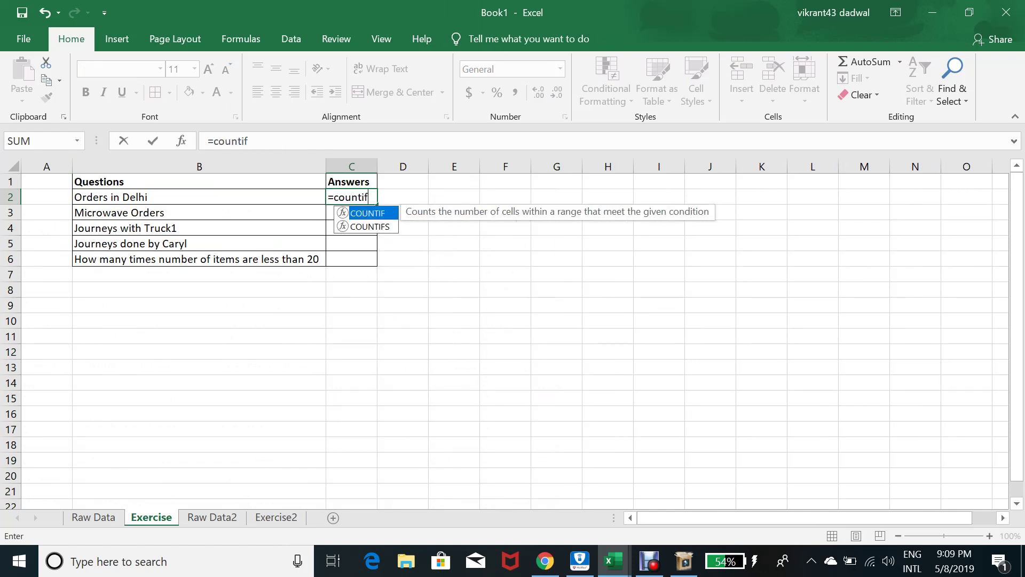
pyautogui.write('(')
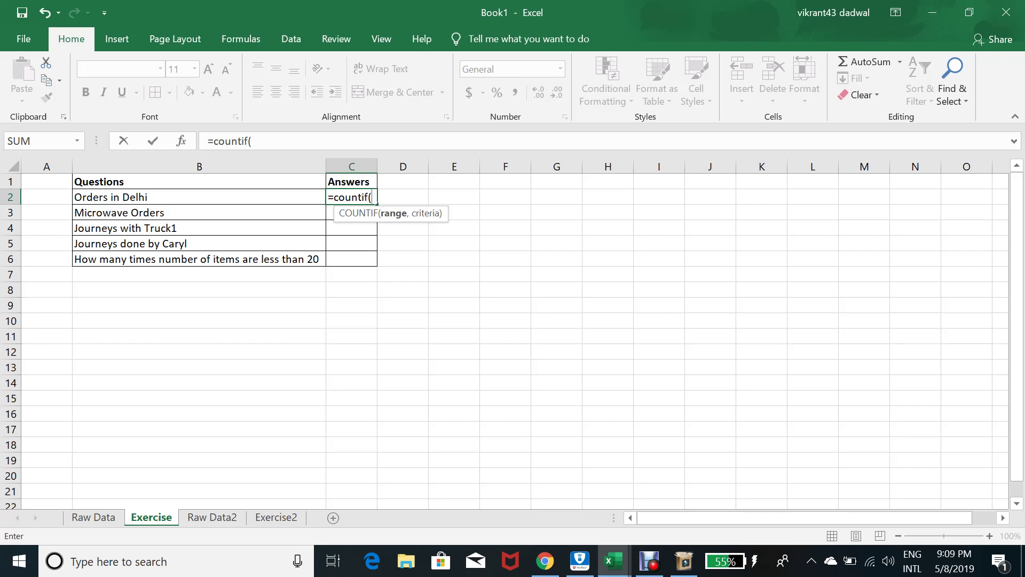
pyautogui.hotkey('ctrl', 'pageup')
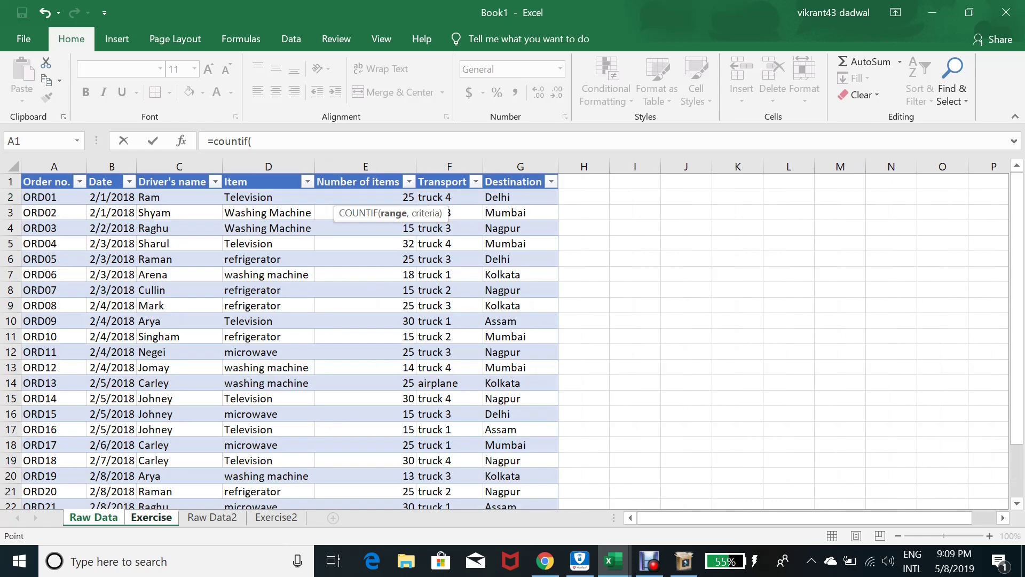
pyautogui.click(521, 197)
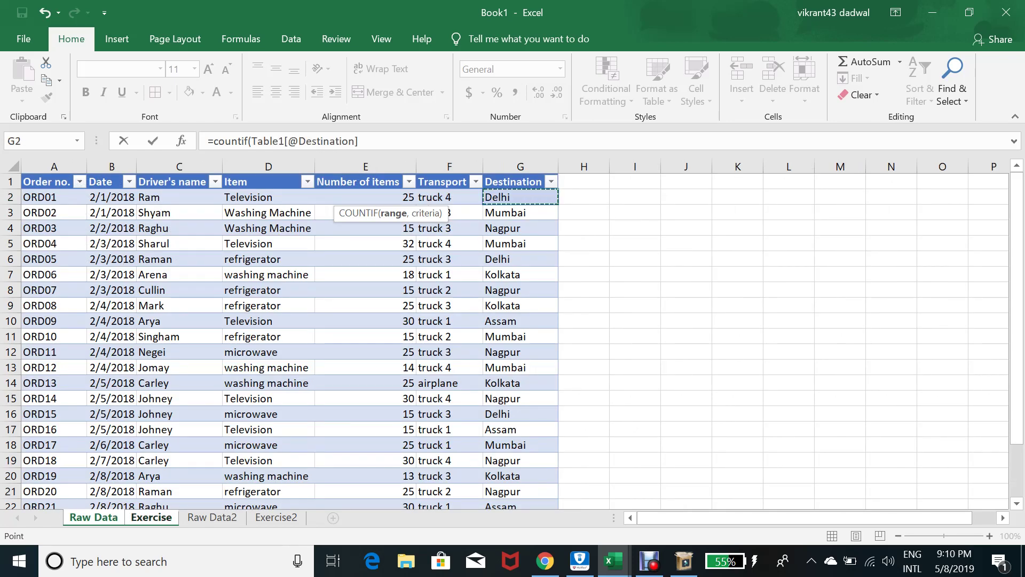
pyautogui.hotkey('ctrl', 'shift', 'Down')
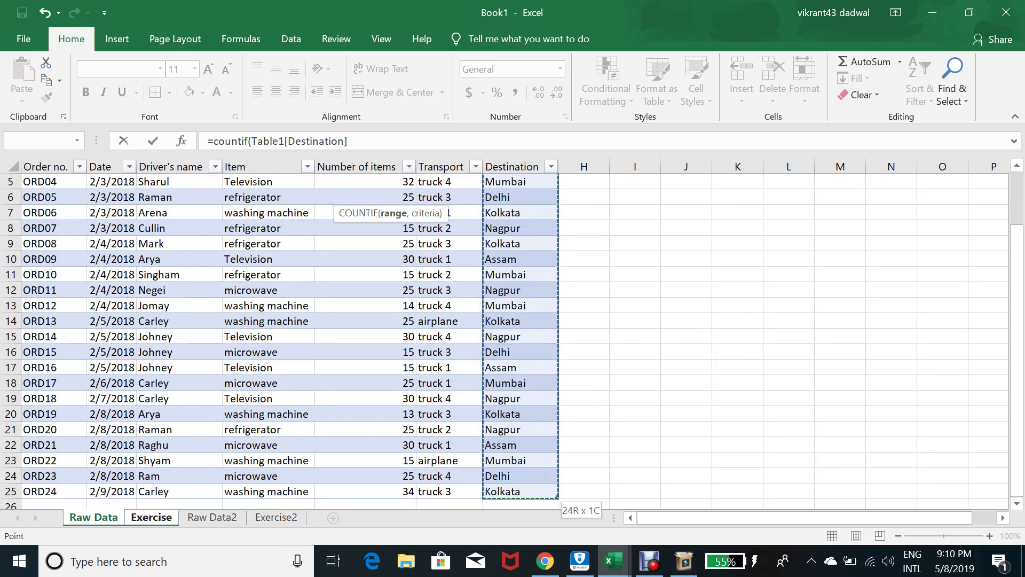
pyautogui.write(',')
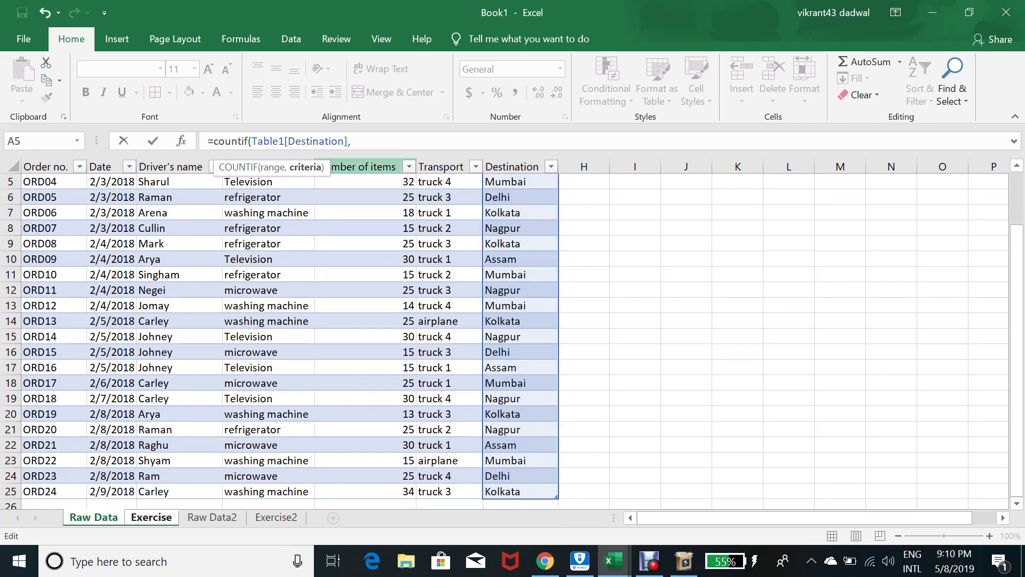
# Step: Complete the COUNTIF formula in C2 with "Delhi" as the criterion, and reselect the answer cell
pyautogui.hotkey('ctrl', 'pagedown')
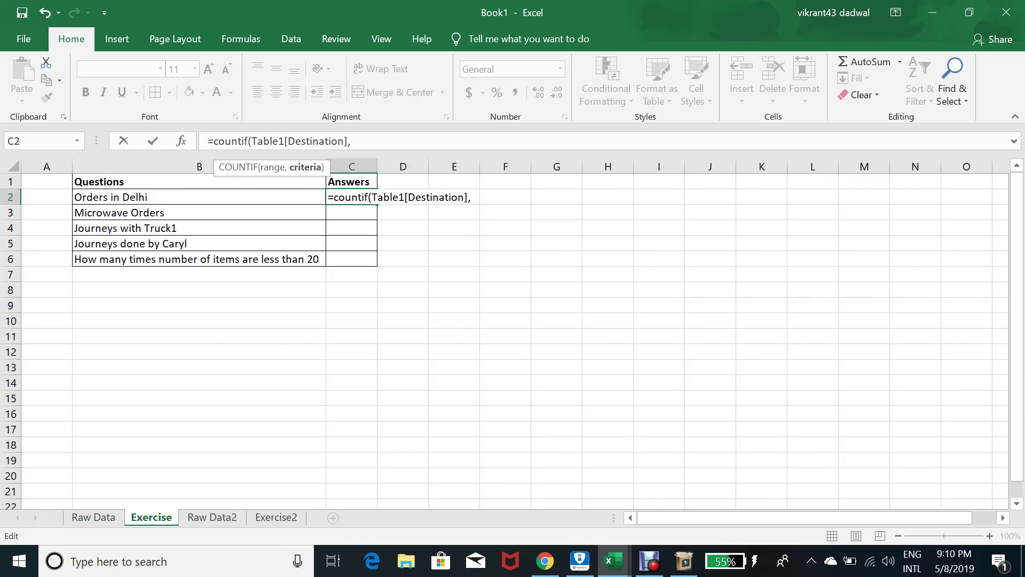
pyautogui.write('""Delhi')
pyautogui.press('BackSpace')
pyautogui.write('")')
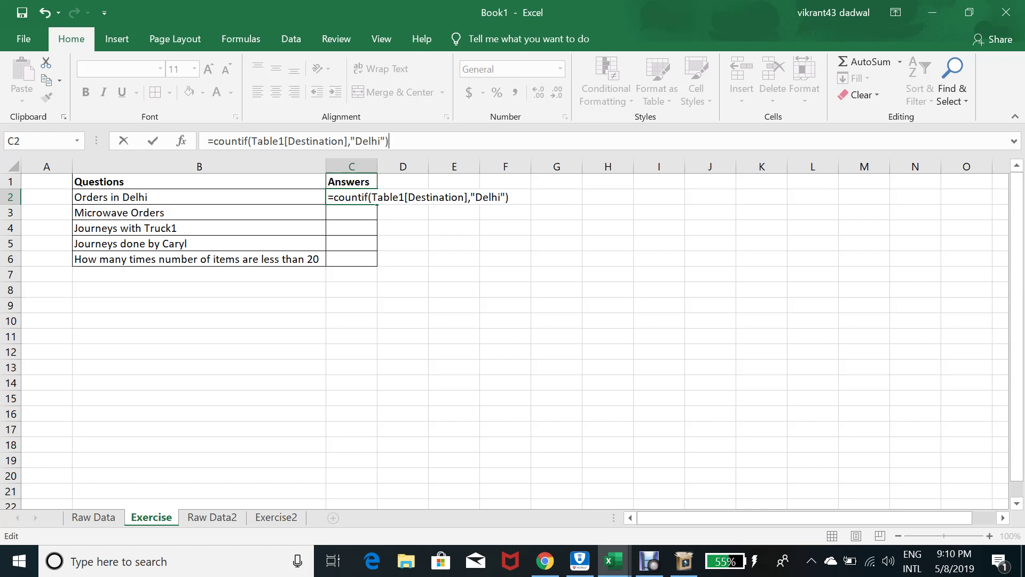
pyautogui.press('Return')
pyautogui.press('Up')
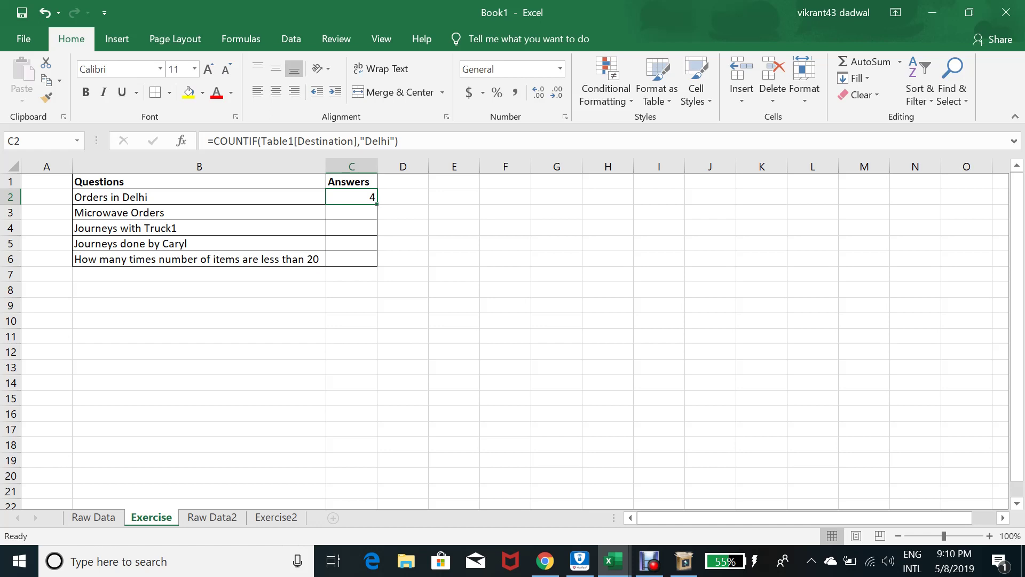
# Step: Filter the Item column of the Raw Data table to show only microwave orders
pyautogui.click(351, 212)
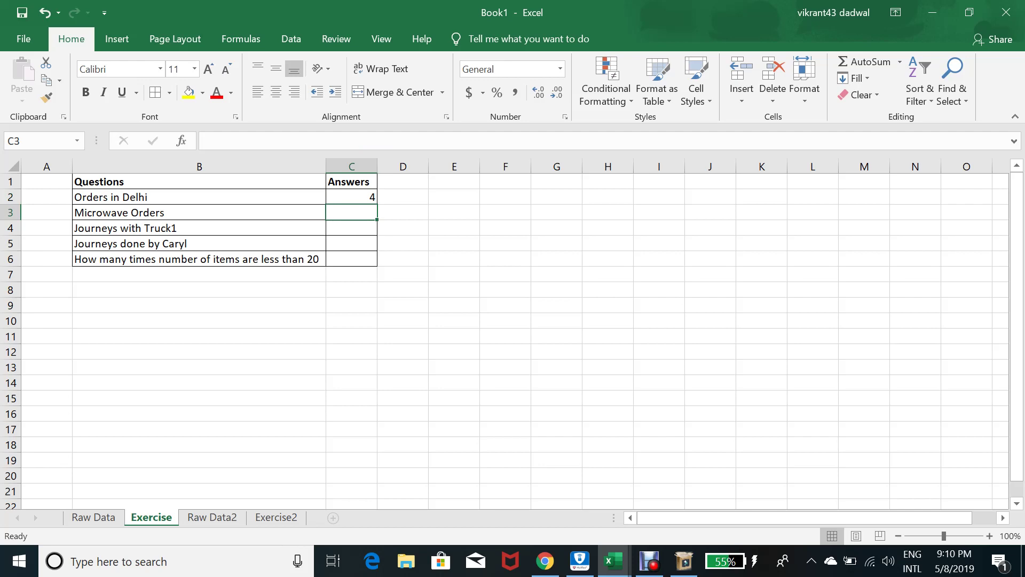
pyautogui.hotkey('ctrl', 'pageup')
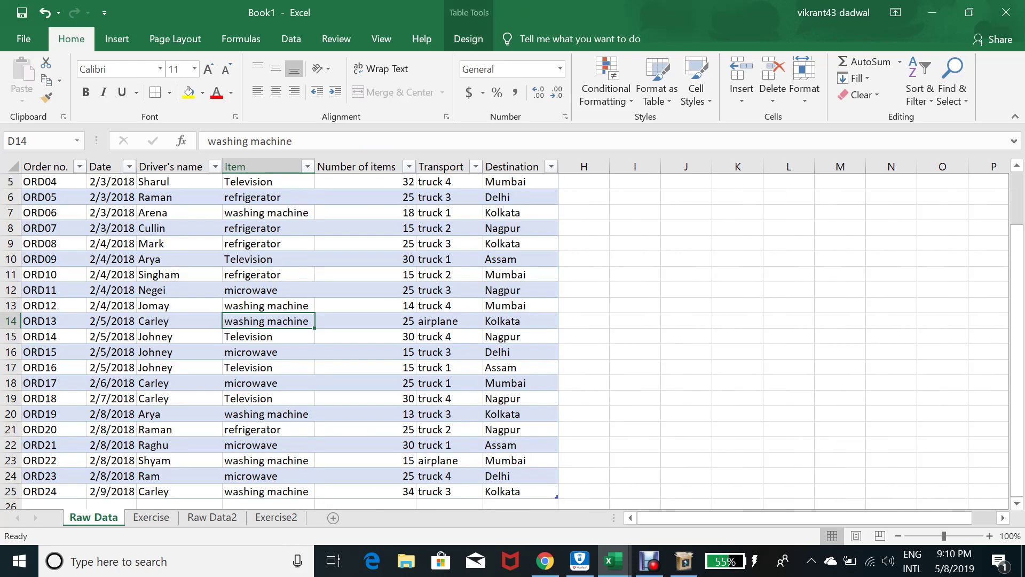
pyautogui.hotkey('ctrl', 'Up')
pyautogui.press('Down')
pyautogui.press('Up')
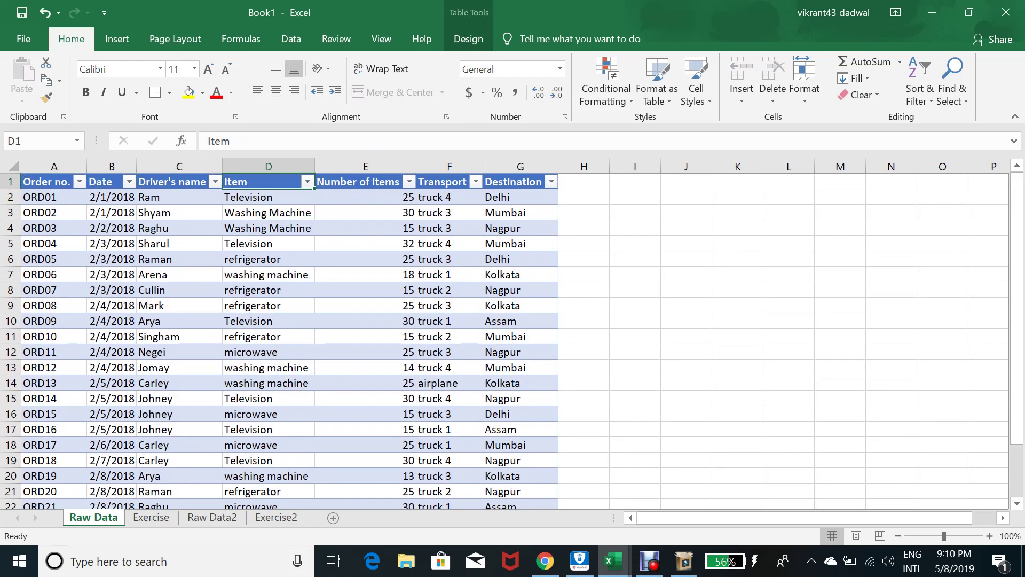
pyautogui.hotkey('alt', 'Down')
pyautogui.press('Down')
pyautogui.press('Down')
pyautogui.press('Down')
pyautogui.press('Down')
pyautogui.press('Down')
pyautogui.press('Down')
pyautogui.press('Down')
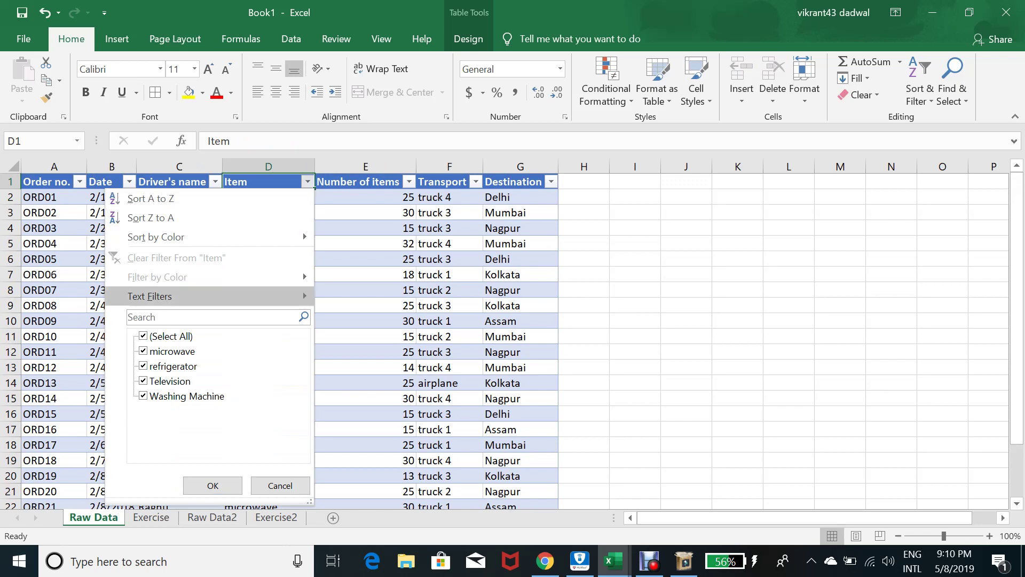
pyautogui.press('Up')
pyautogui.press('space')
pyautogui.press('Down')
pyautogui.press('space')
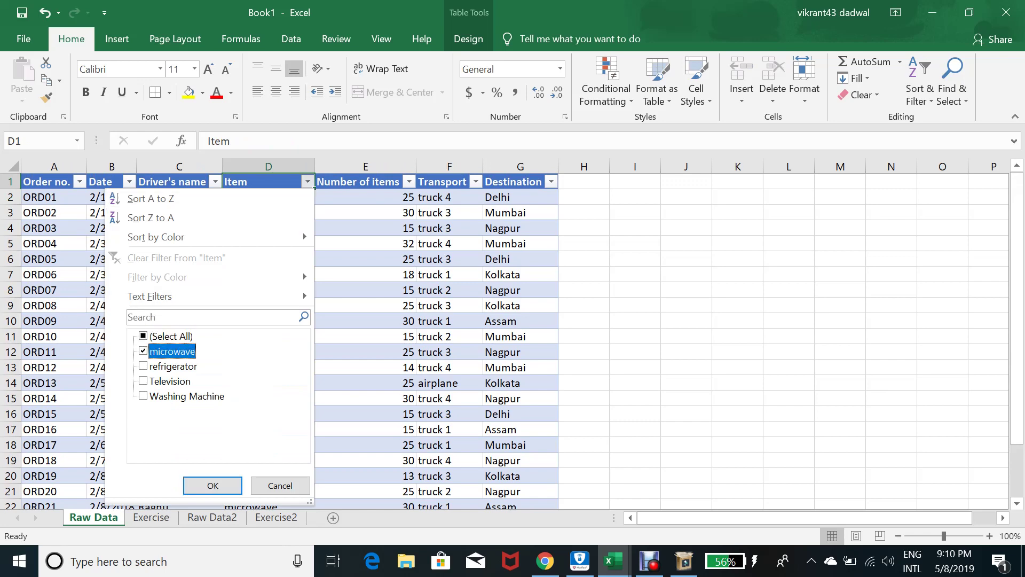
pyautogui.press('Return')
pyautogui.press('Down')
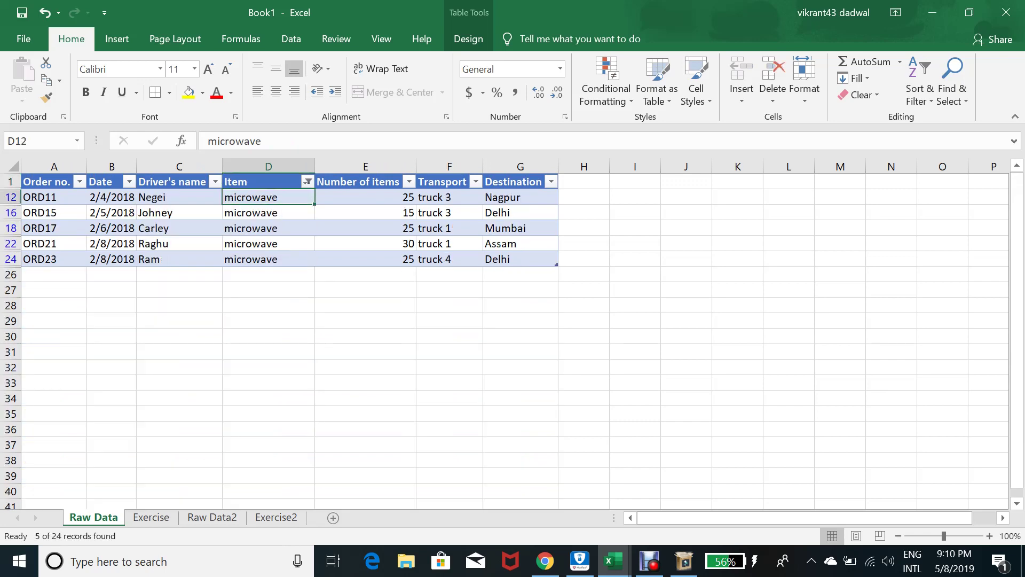
# Step: Select the filtered microwave cells under the Item header
pyautogui.press('Up')
pyautogui.press('Down')
pyautogui.hotkey('ctrl', 'shift', 'Down')
pyautogui.hotkey('ctrl', 'd')
# Step: Clear the microwave filter from the Item column of the Raw Data table so that all items are shown
pyautogui.press('Up')
pyautogui.hotkey('alt', 'Down')
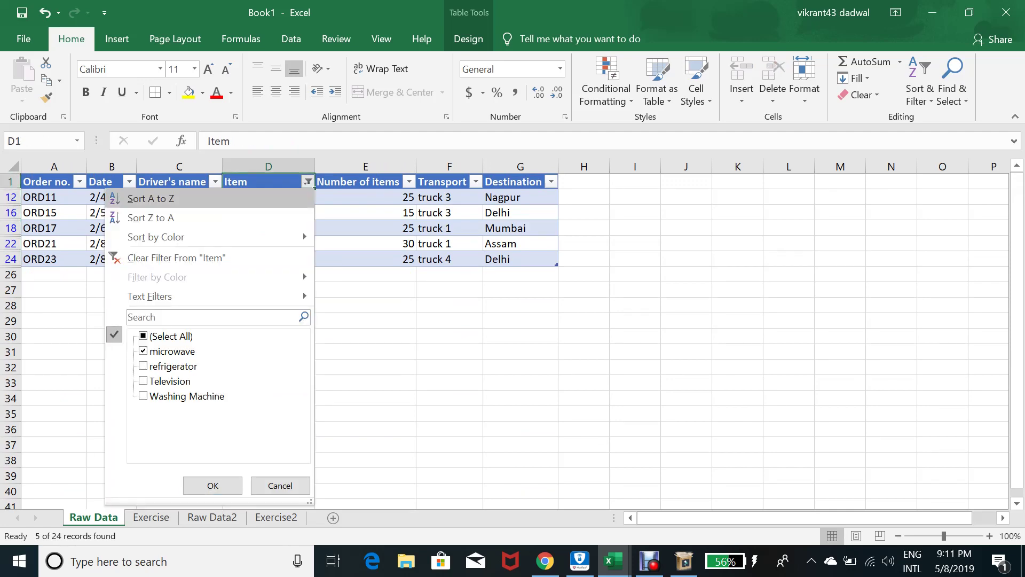
pyautogui.press('Down')
pyautogui.press('Down')
pyautogui.press('Down')
pyautogui.press('Down')
pyautogui.press('Down')
pyautogui.press('Down')
pyautogui.press('space')
pyautogui.press('Return')
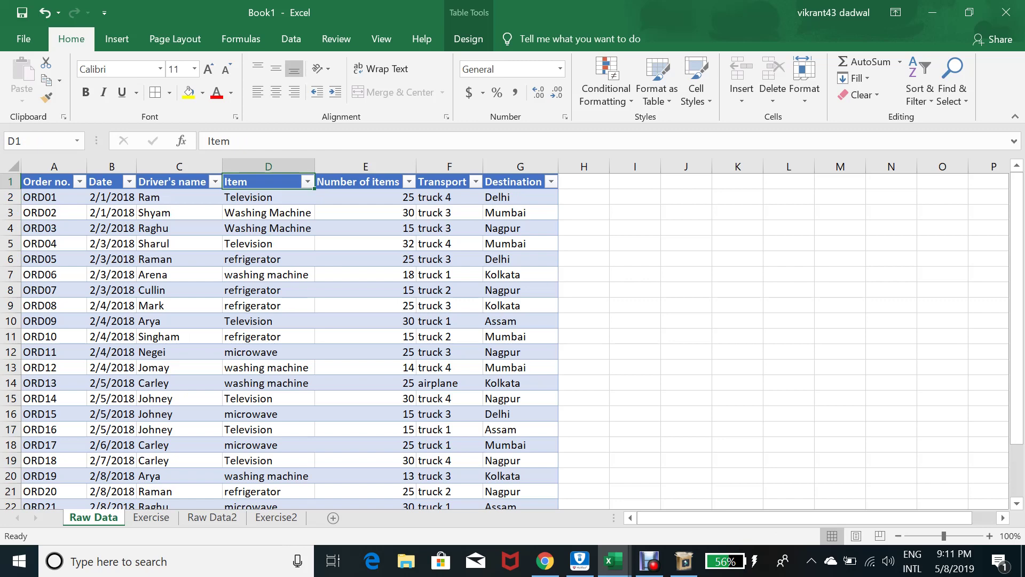
# Step: Begin a COUNTIF formula in C3 of the Exercise sheet, with the Raw Data table's whole Item column as range
pyautogui.hotkey('ctrl', 'pagedown')
pyautogui.press('Left')
pyautogui.press('Right')
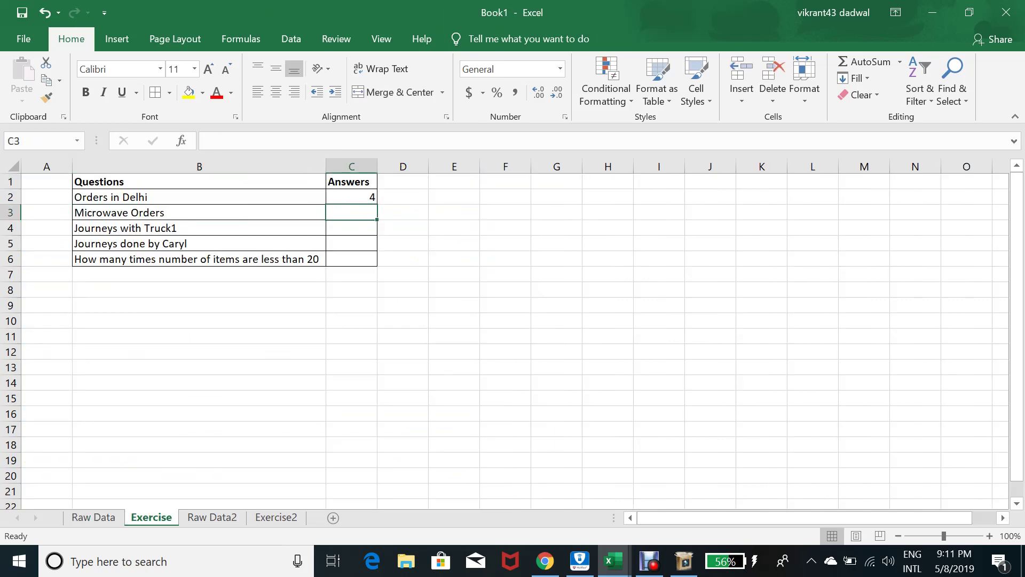
pyautogui.write('=coun')
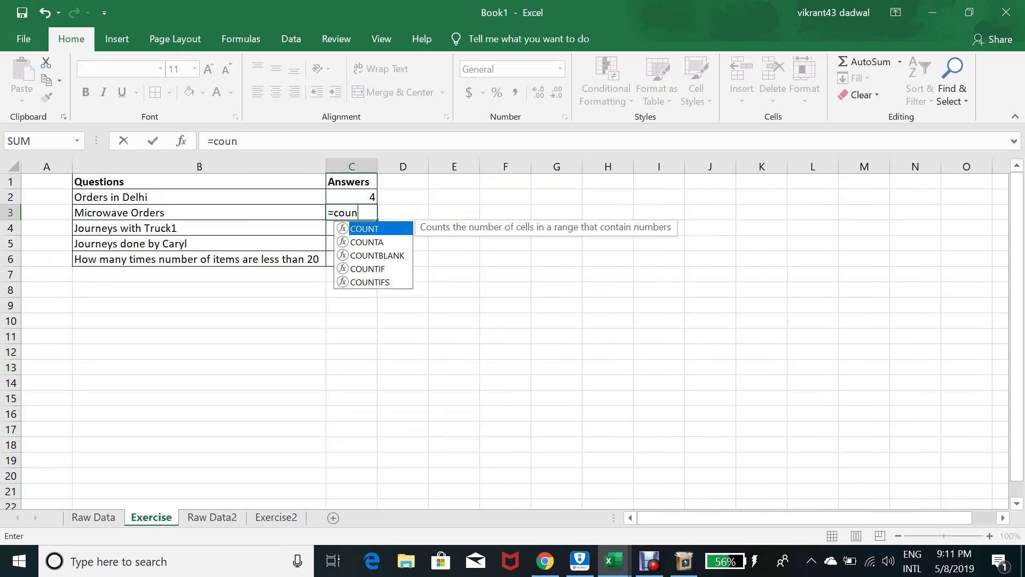
pyautogui.write('tif(')
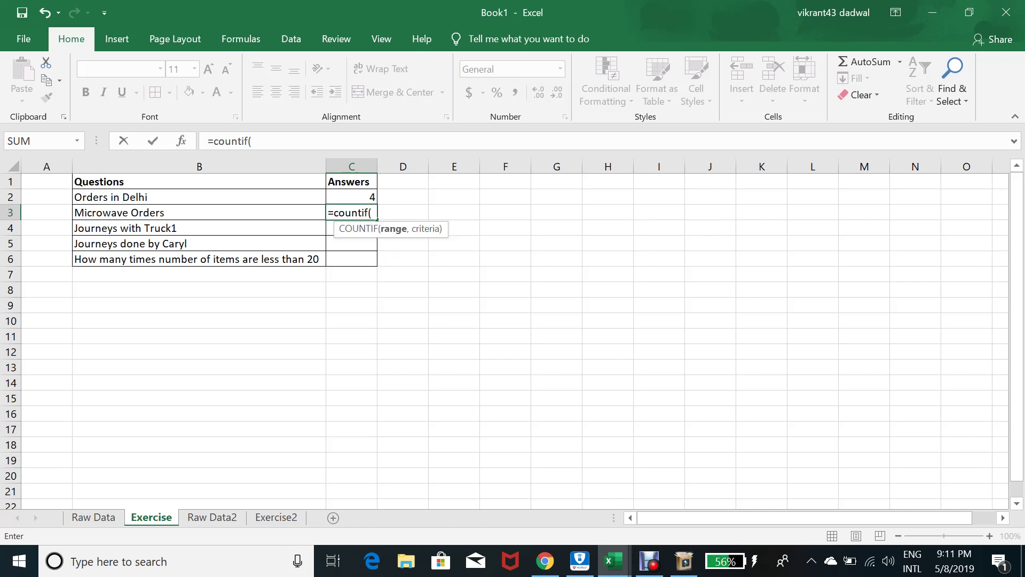
pyautogui.hotkey('ctrl', 'pageup')
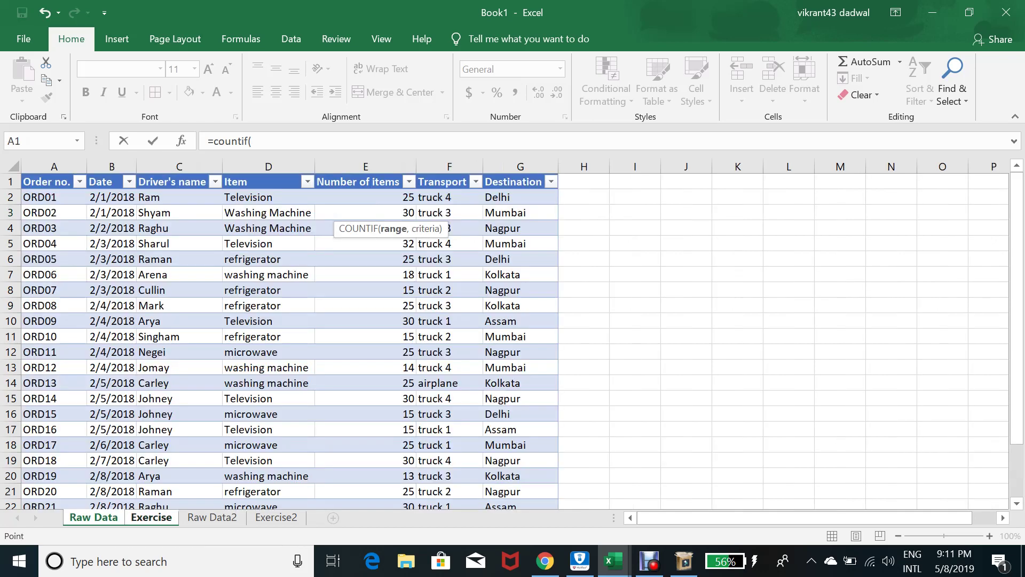
pyautogui.click(268, 197)
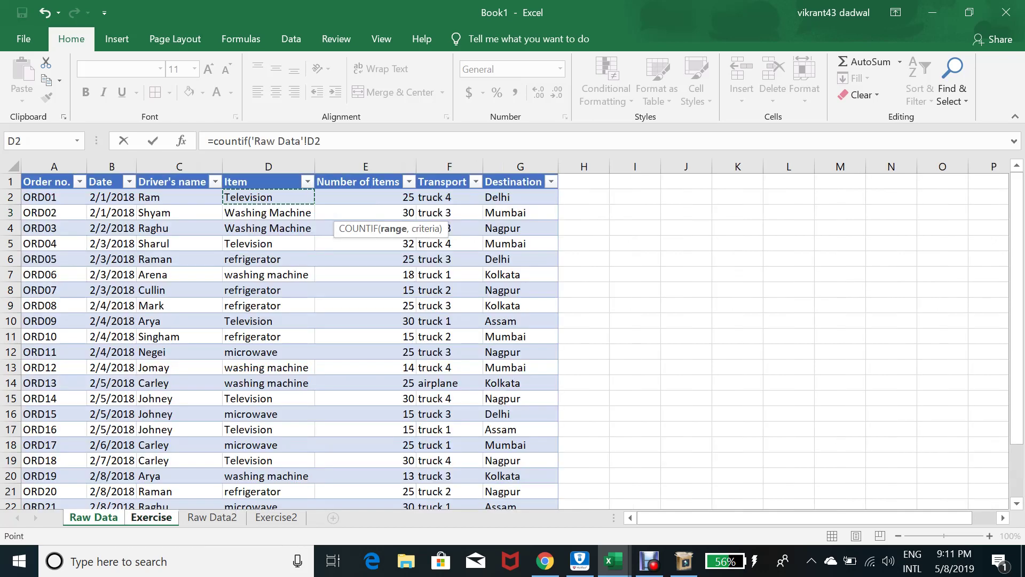
pyautogui.hotkey('ctrl', 'shift', 'Down')
pyautogui.write(',')
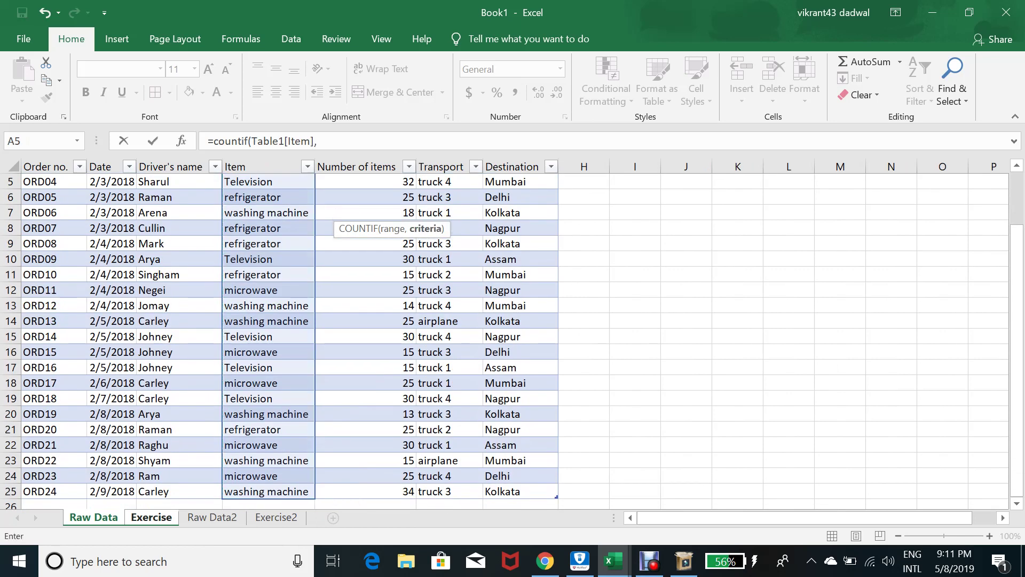
# Step: Complete the COUNTIF formula in C3 with "Microwave" as the criterion
pyautogui.hotkey('ctrl', 'pagedown')
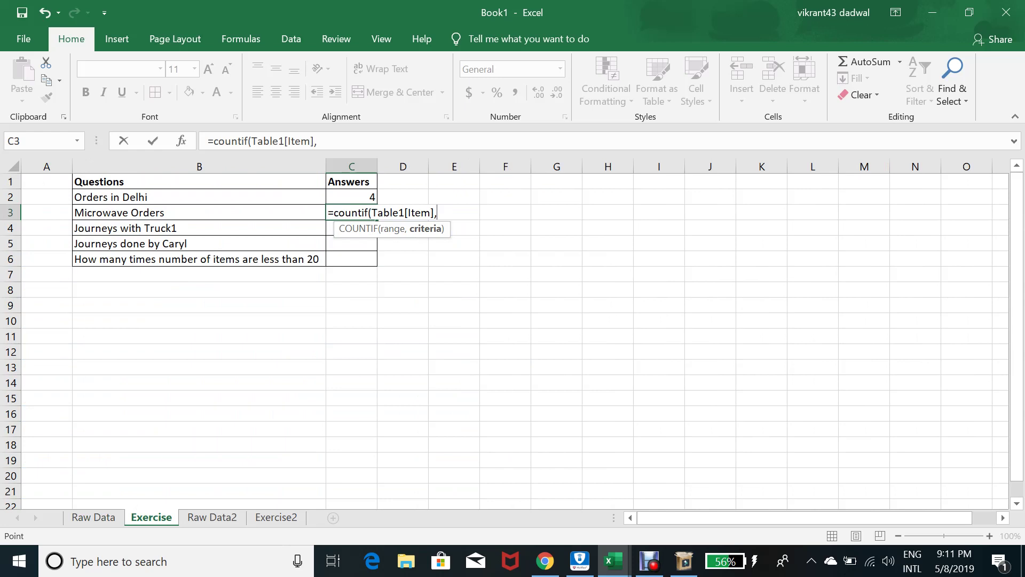
pyautogui.write('"Microwave")')
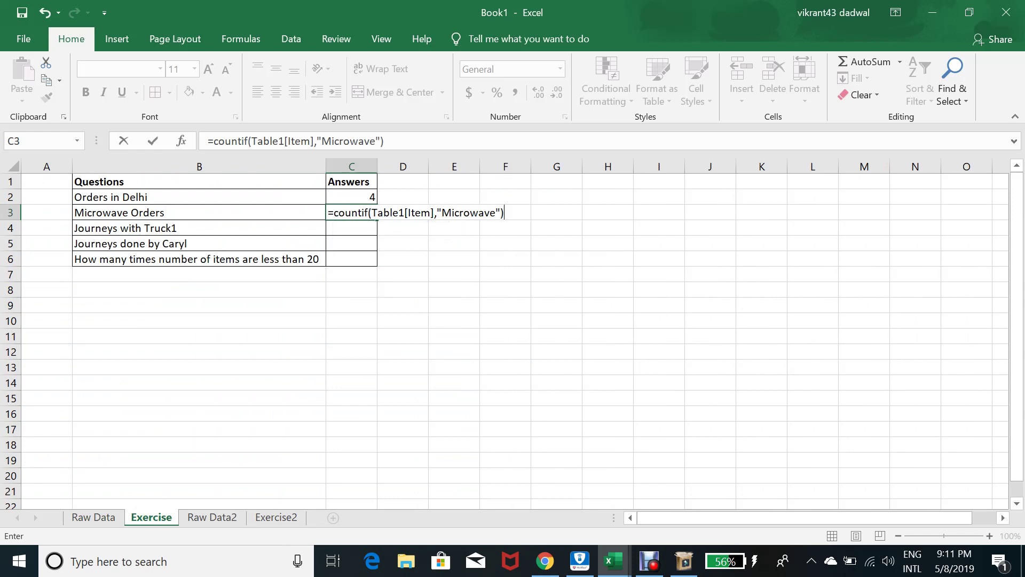
pyautogui.press('Return')
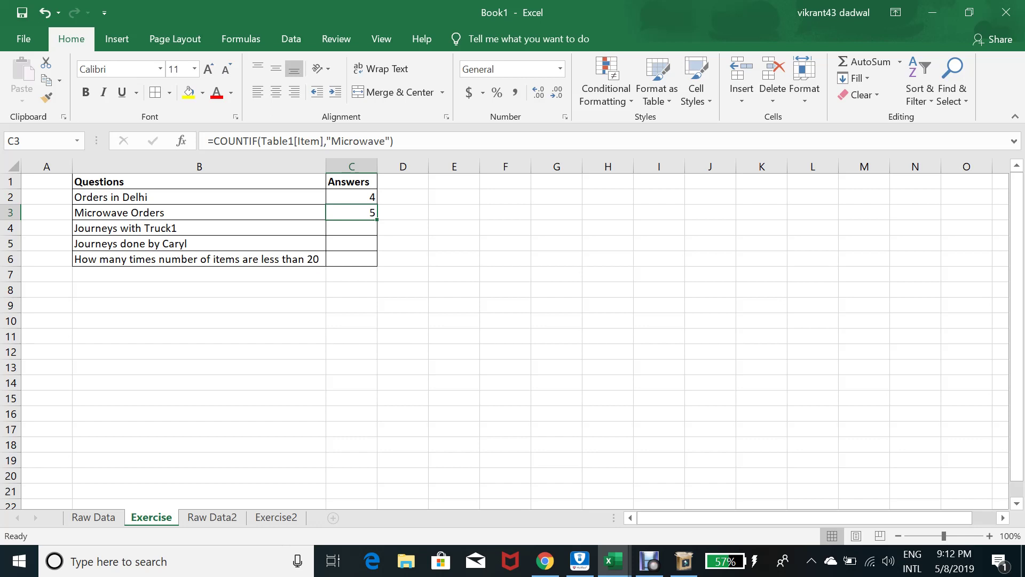
# Step: Enter the extra question "Orders delivered in delhi were microwave orders" in B9 of the Exercise sheet
pyautogui.press('Down')
pyautogui.press('Down')
pyautogui.press('Down')
pyautogui.press('Down')
pyautogui.press('Down')
pyautogui.press('Down')
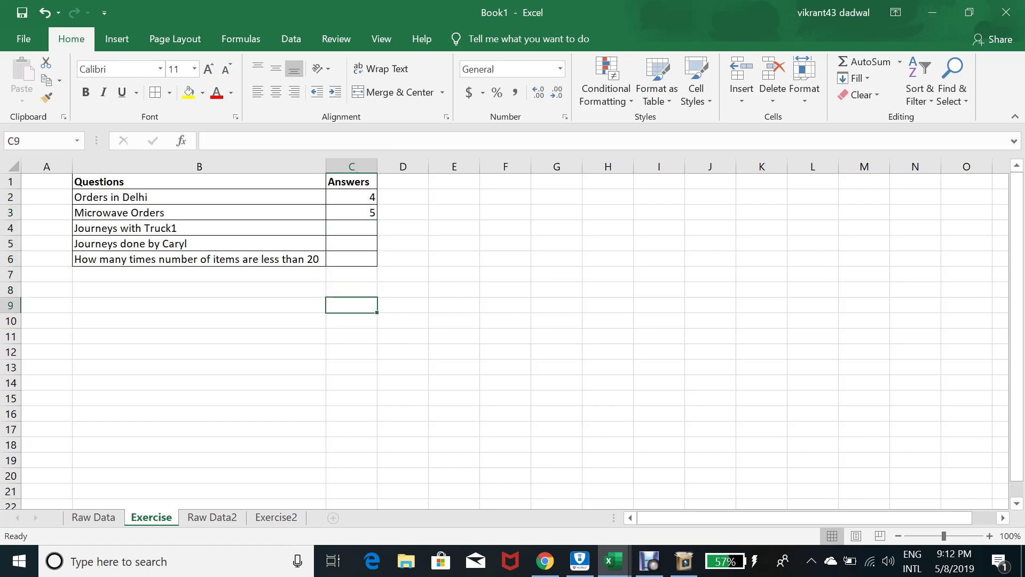
pyautogui.press('Left')
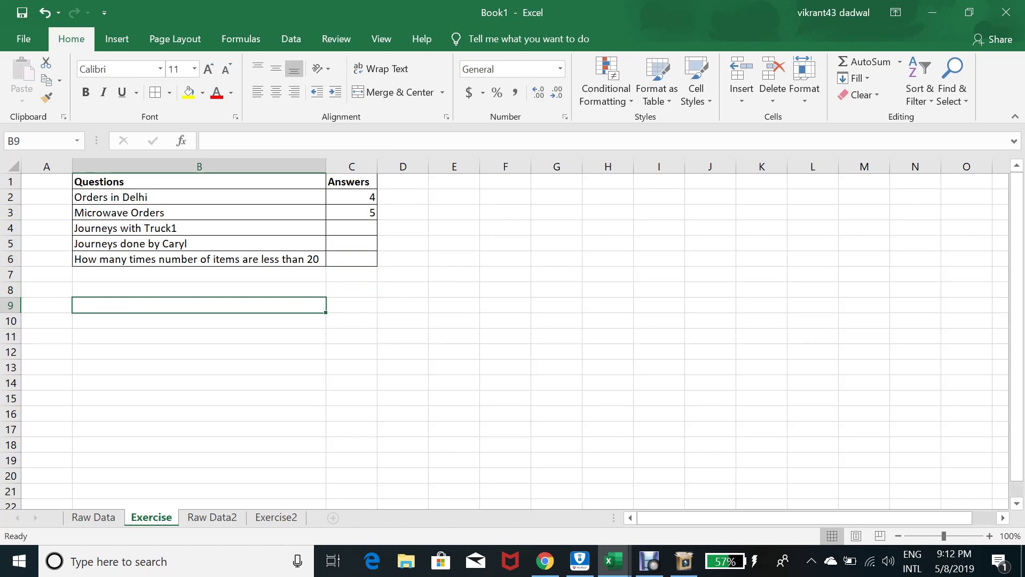
pyautogui.write('Orders')
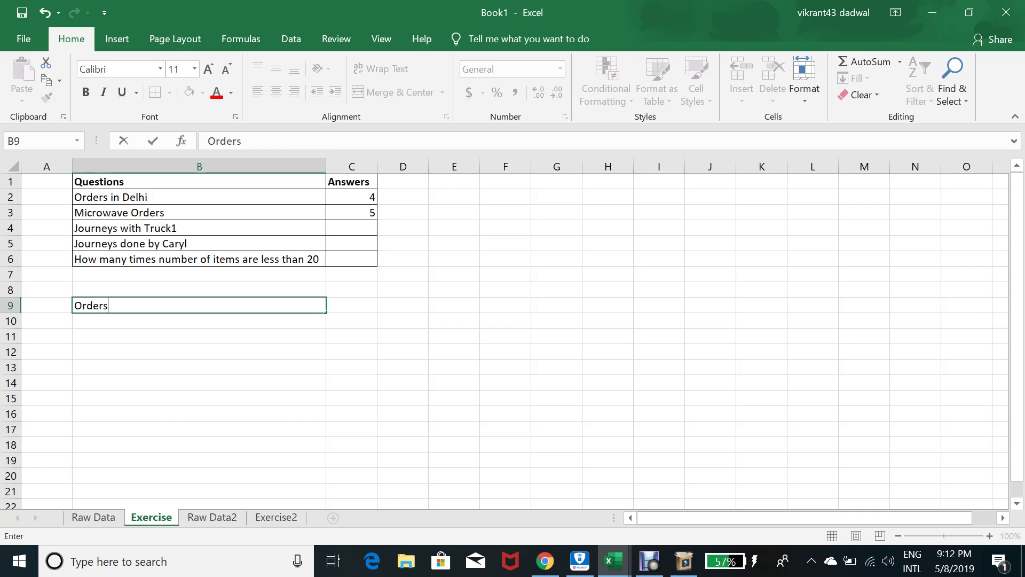
pyautogui.write(' delivered')
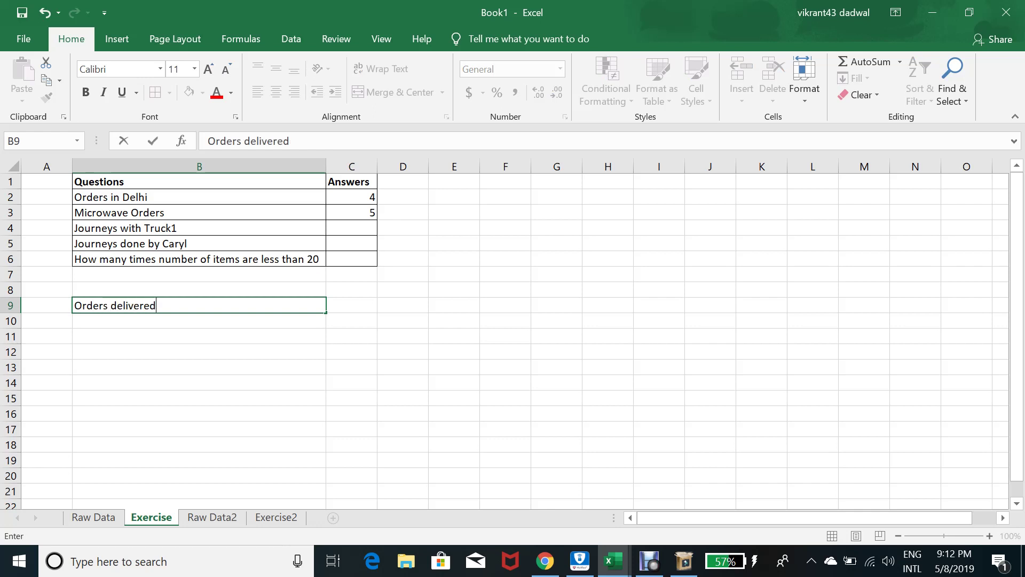
pyautogui.write(' in delhi were micro')
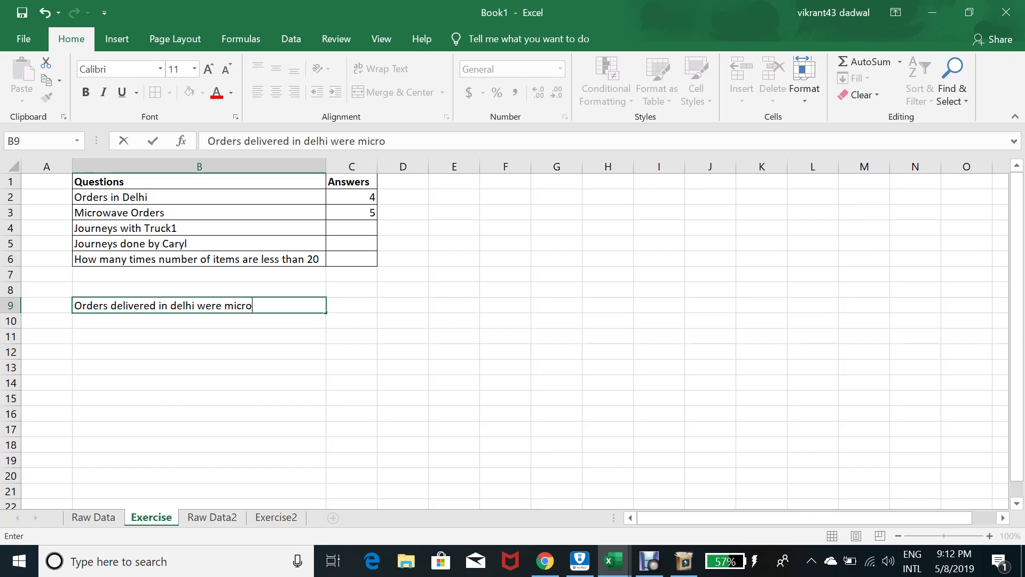
pyautogui.write('wave orders')
pyautogui.press('Return')
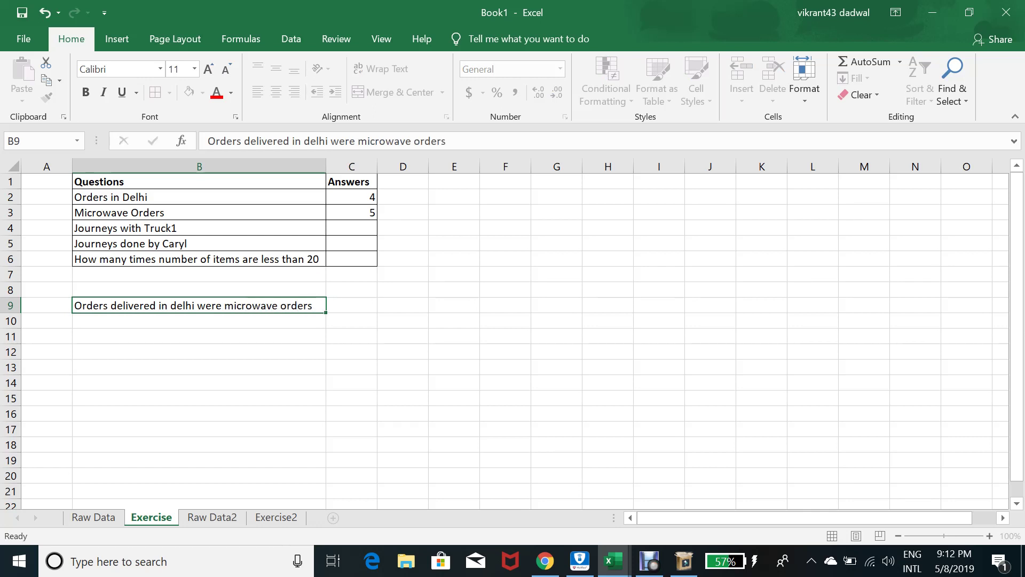
# Step: Enter the two criteria below the new question: "Delhi" in B10 and "Microwave" in B11
pyautogui.press('Up')
pyautogui.press('Right')
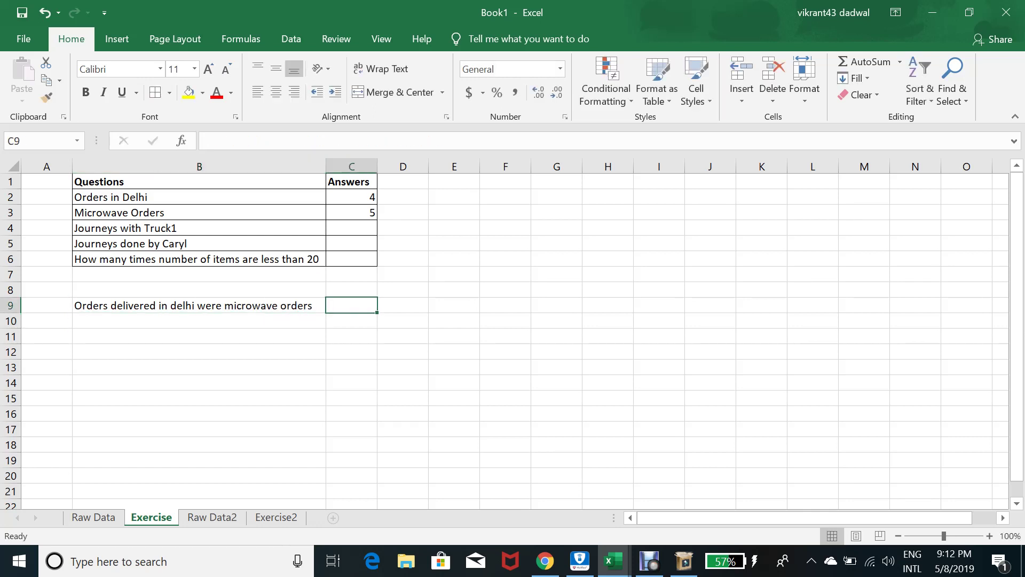
pyautogui.click(199, 305)
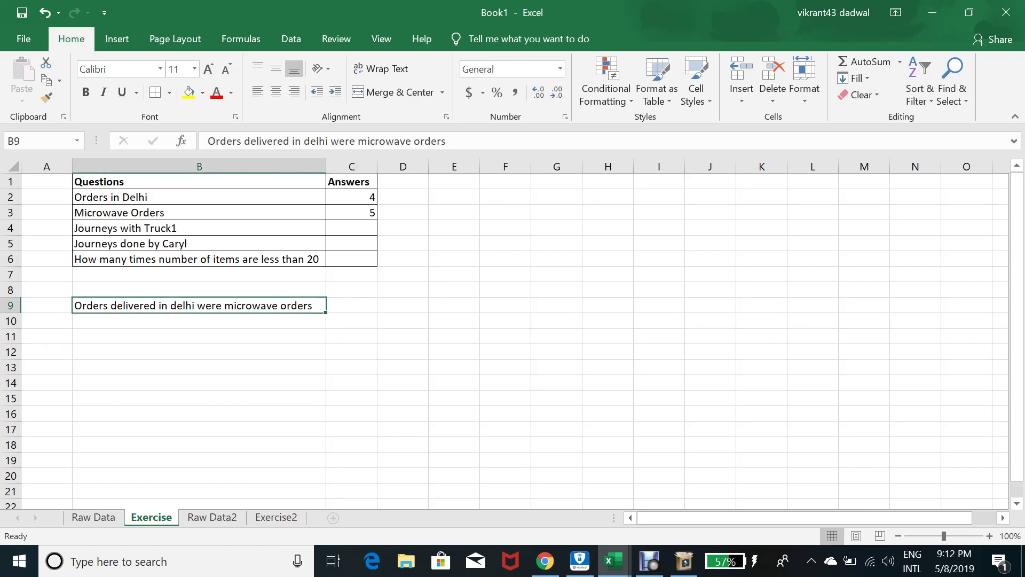
pyautogui.click(199, 321)
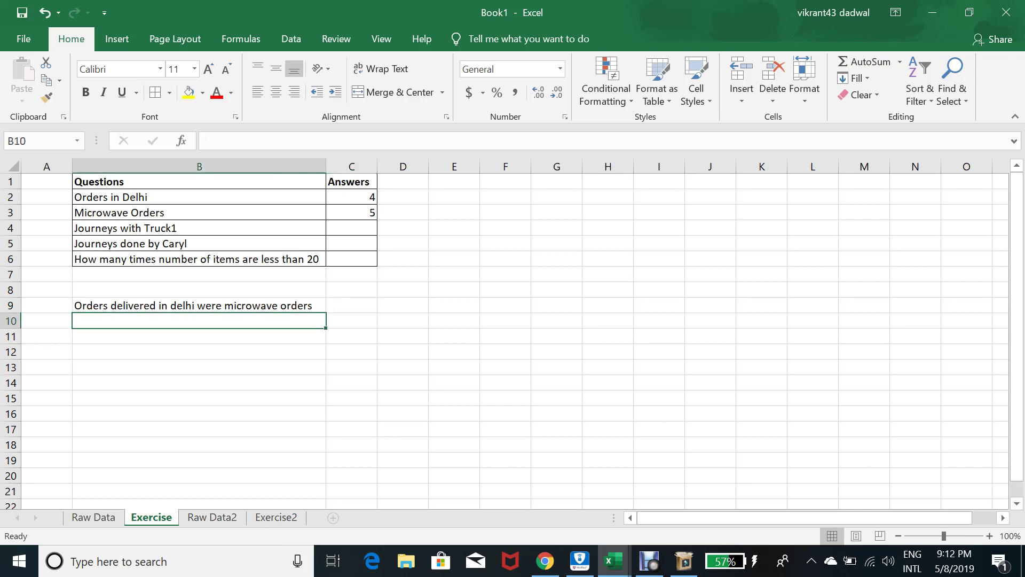
pyautogui.click(199, 305)
pyautogui.click(199, 320)
pyautogui.write('Delhi')
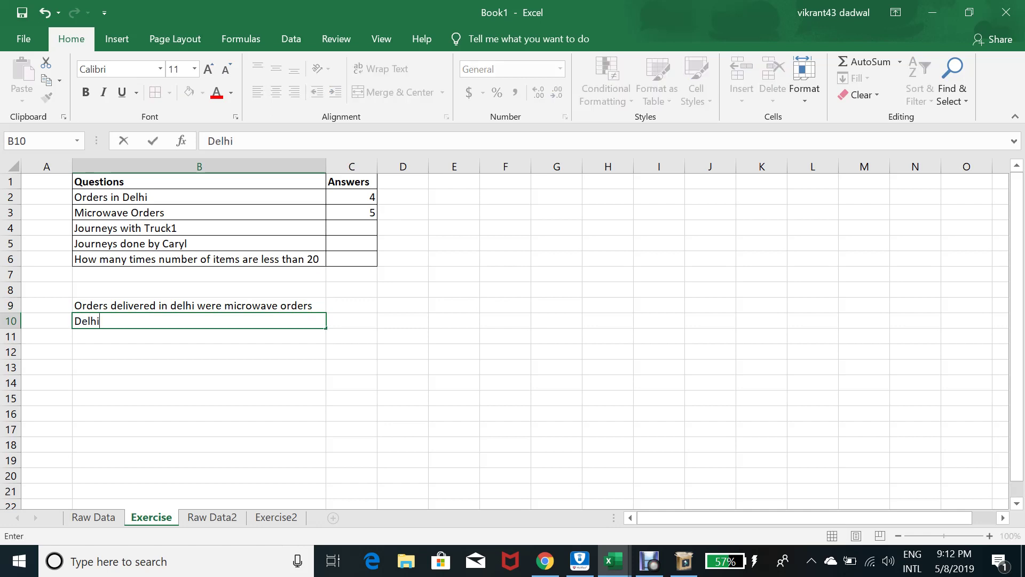
pyautogui.press('Return')
pyautogui.write('Microwave')
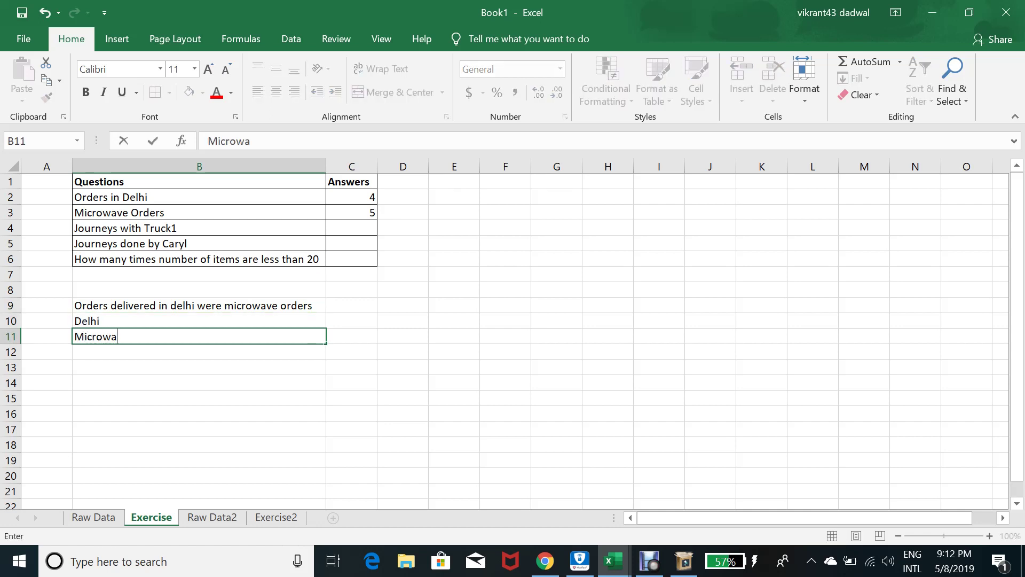
pyautogui.press('Return')
# Step: Begin a COUNTIFS formula in C11, beside the Microwave criterion
pyautogui.click(199, 320)
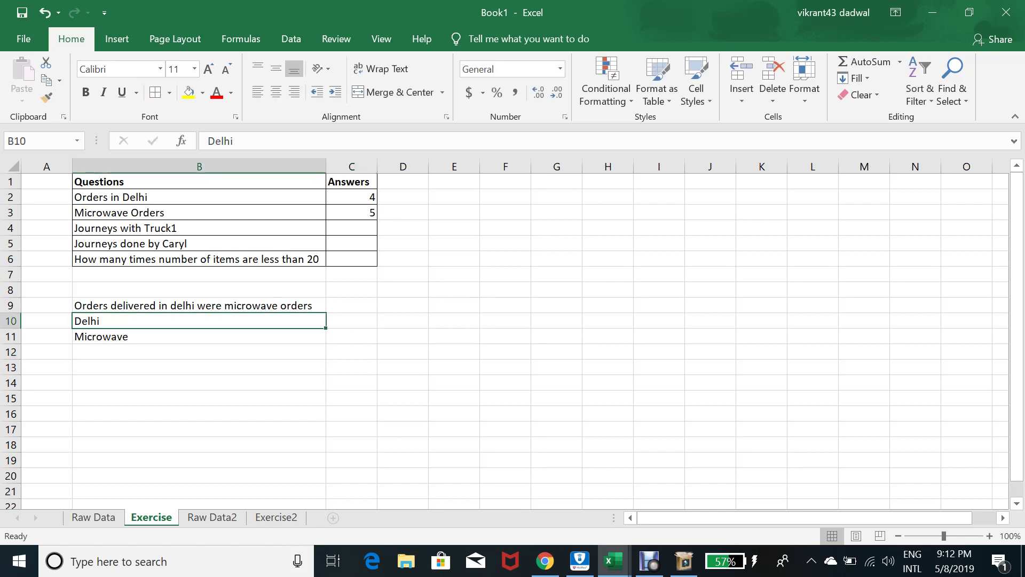
pyautogui.click(199, 336)
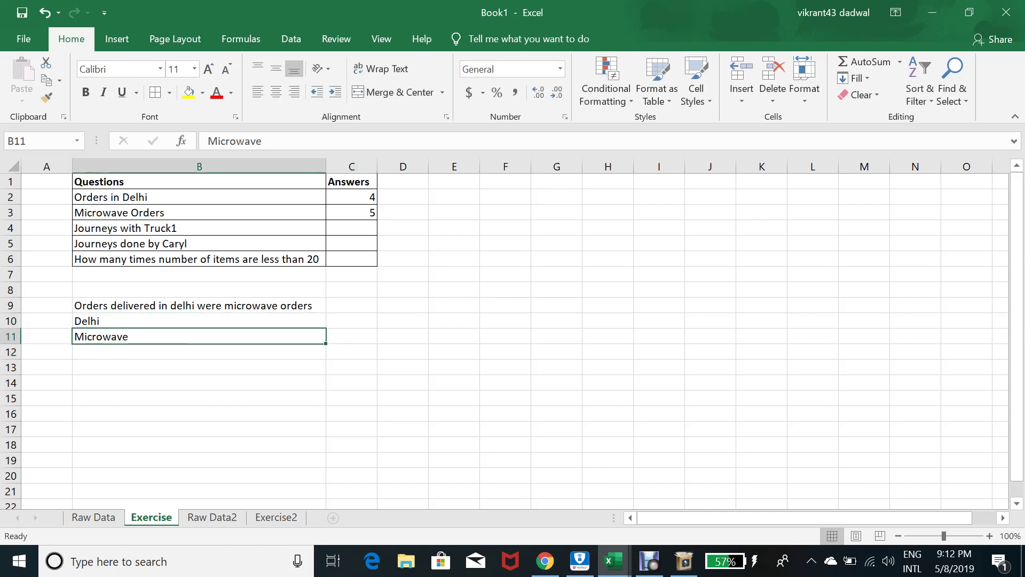
pyautogui.click(352, 336)
pyautogui.press('Left')
pyautogui.press('Right')
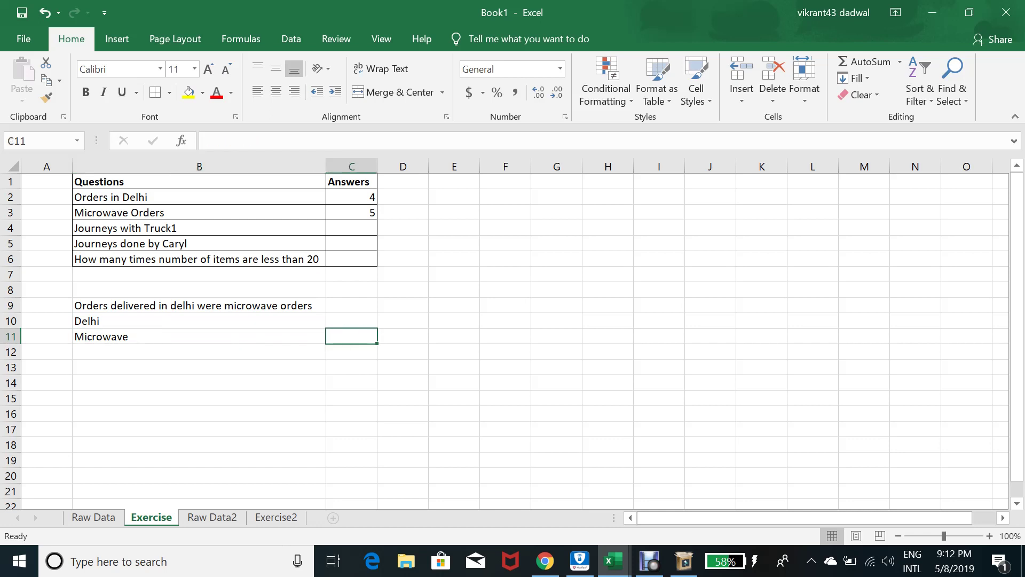
pyautogui.write('=')
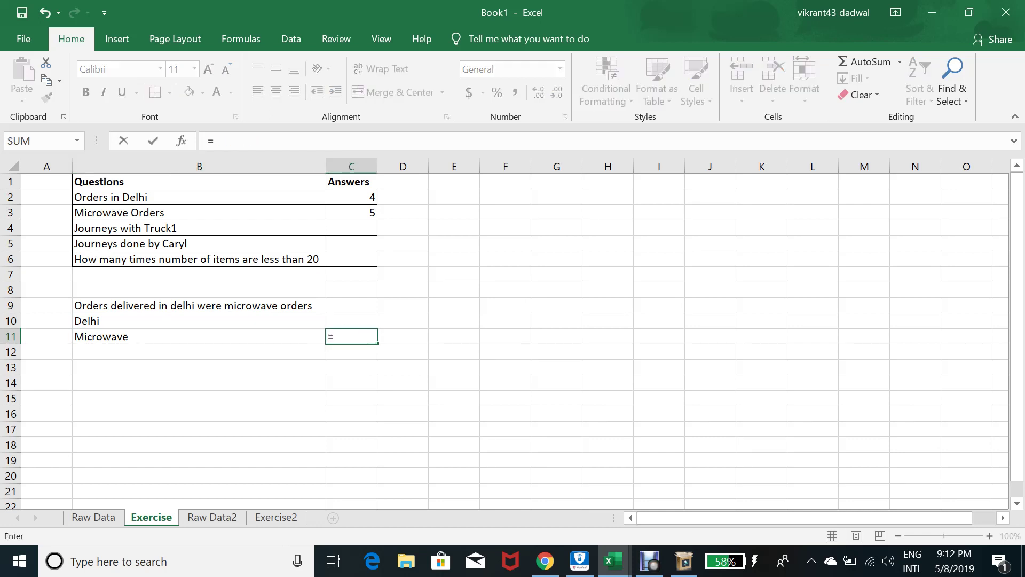
pyautogui.write('countifs(')
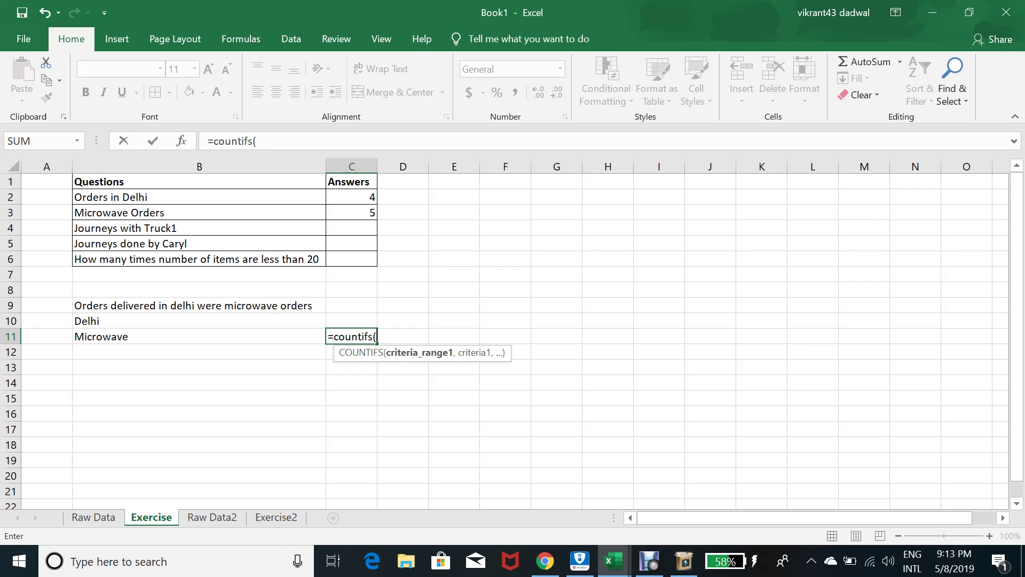
# Step: Use the Raw Data table's whole Destination column as the first criteria range and Exercise cell B10 as its criterion
pyautogui.hotkey('ctrl', 'pageup')
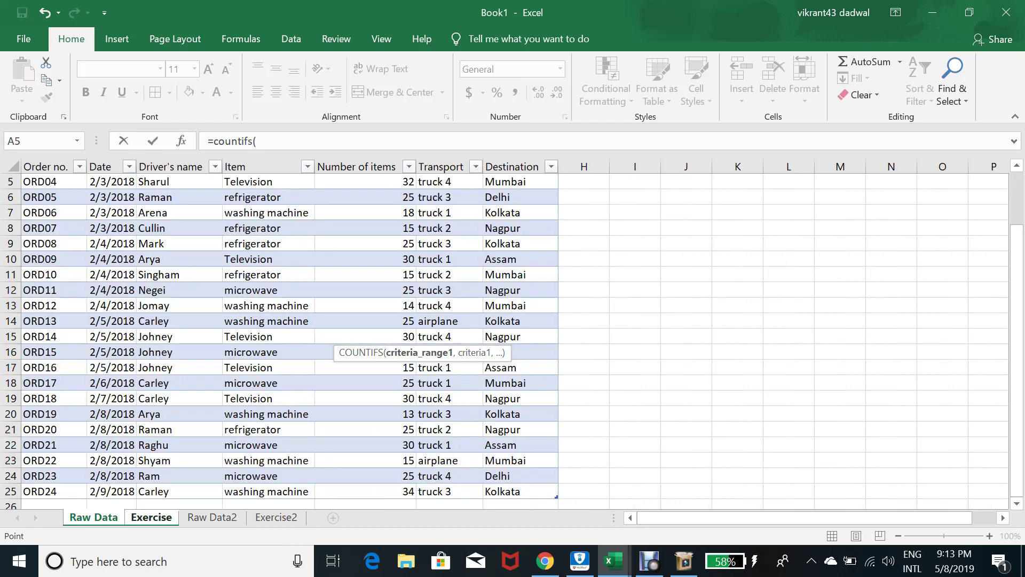
pyautogui.click(520, 228)
pyautogui.hotkey('ctrl', 'Up')
pyautogui.press('Down')
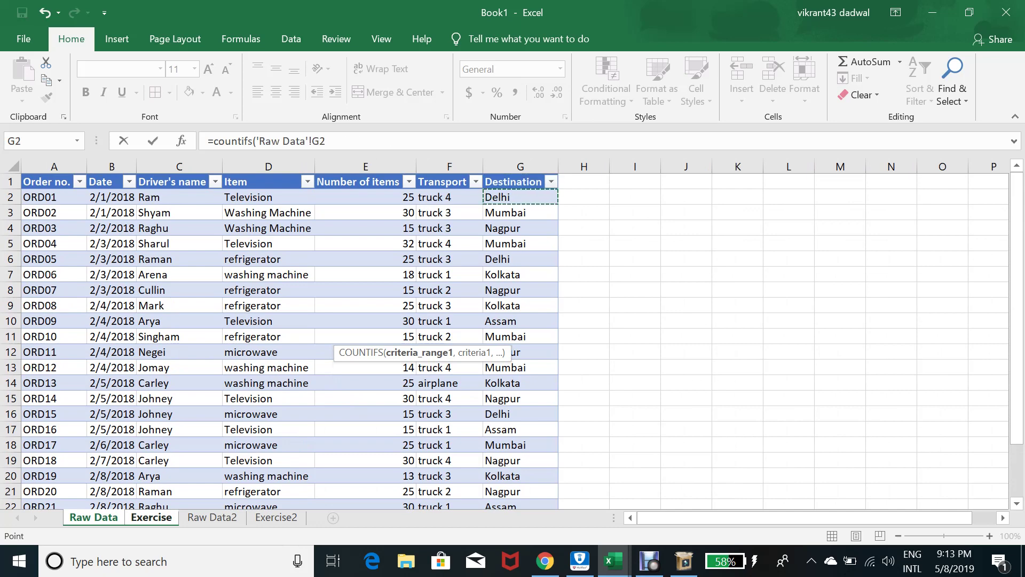
pyautogui.hotkey('ctrl', 'shift', 'Down')
pyautogui.write(',')
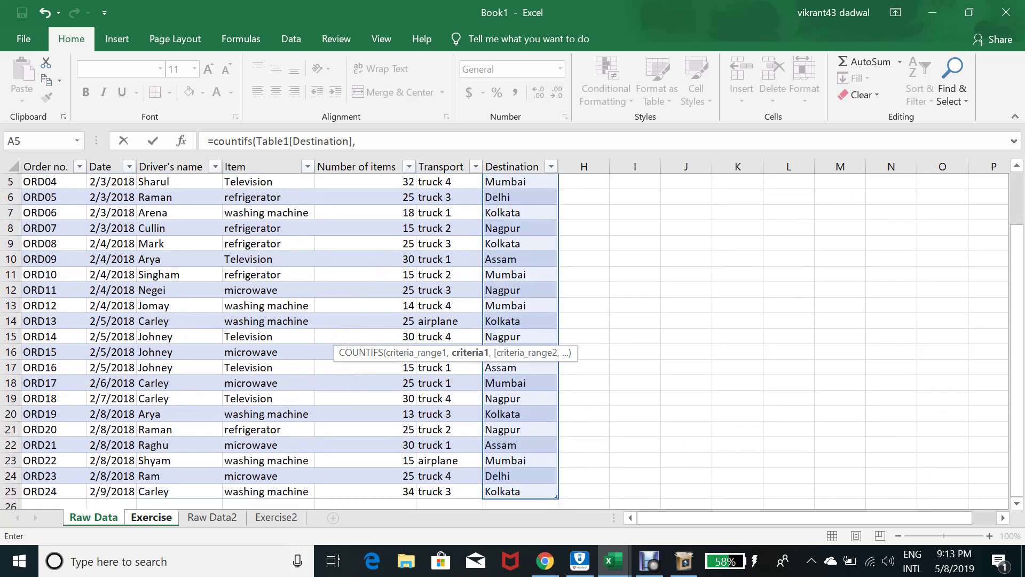
pyautogui.hotkey('ctrl', 'pagedown')
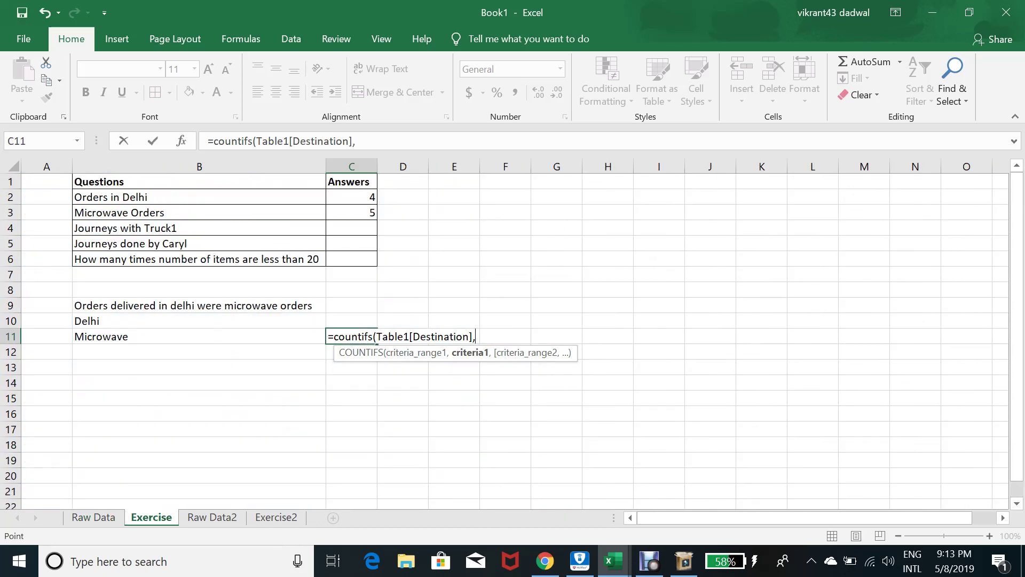
pyautogui.click(160, 320)
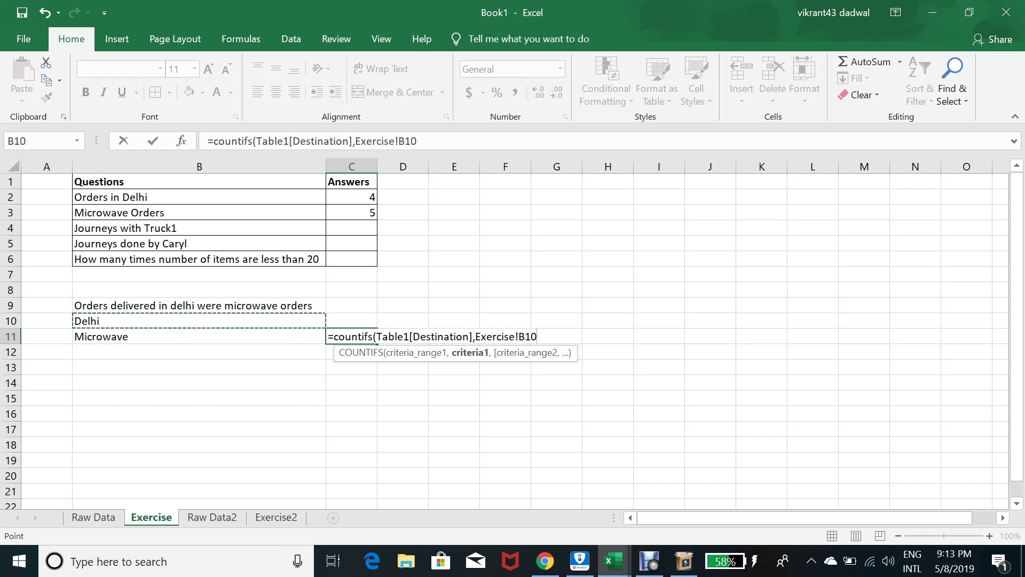
pyautogui.write(',')
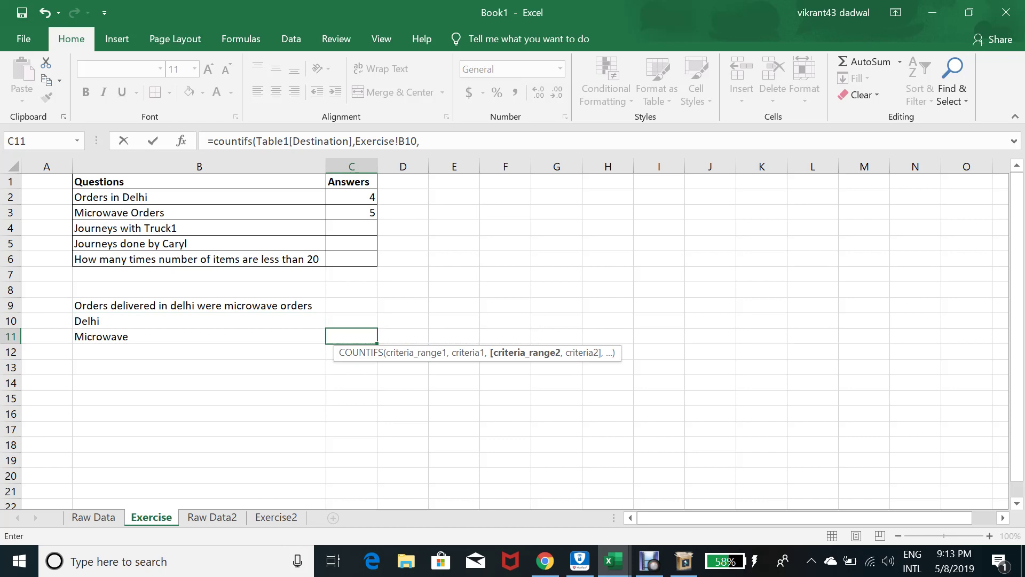
# Step: Add the Raw Data table's whole Item column as the second criteria range of the COUNTIFS formula
pyautogui.click(94, 517)
pyautogui.click(179, 228)
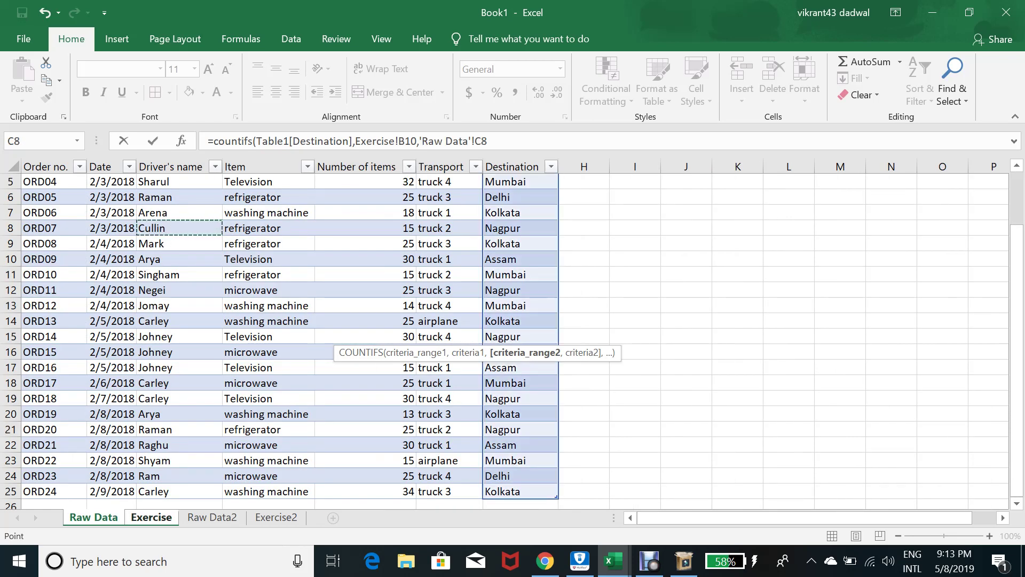
pyautogui.hotkey('ctrl', 'Up')
pyautogui.press('Right')
pyautogui.press('Down')
pyautogui.hotkey('ctrl', 'shift', 'Down')
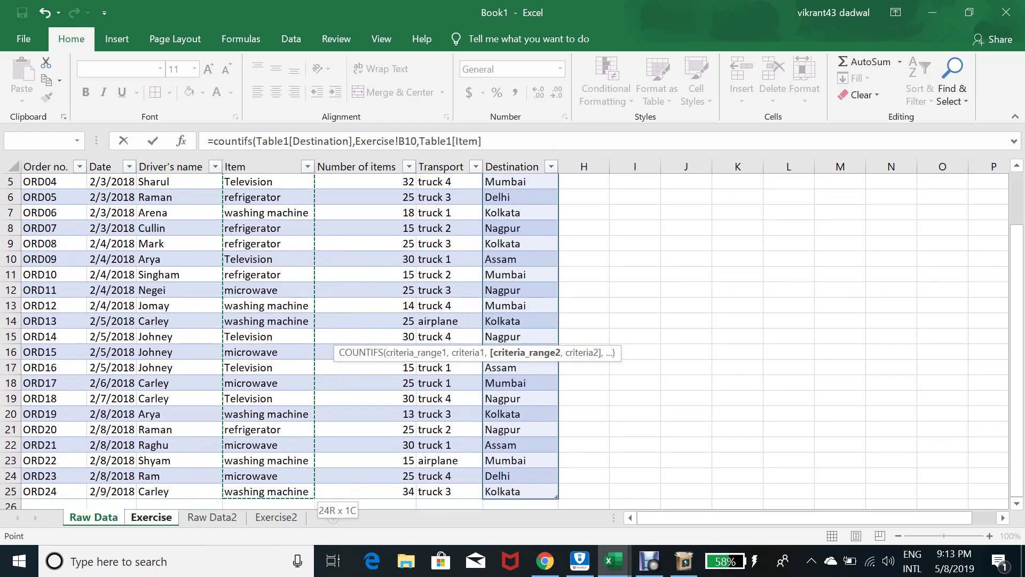
# Step: Use Exercise cell B11 as the second criterion and complete the COUNTIFS formula in C11
pyautogui.write(',')
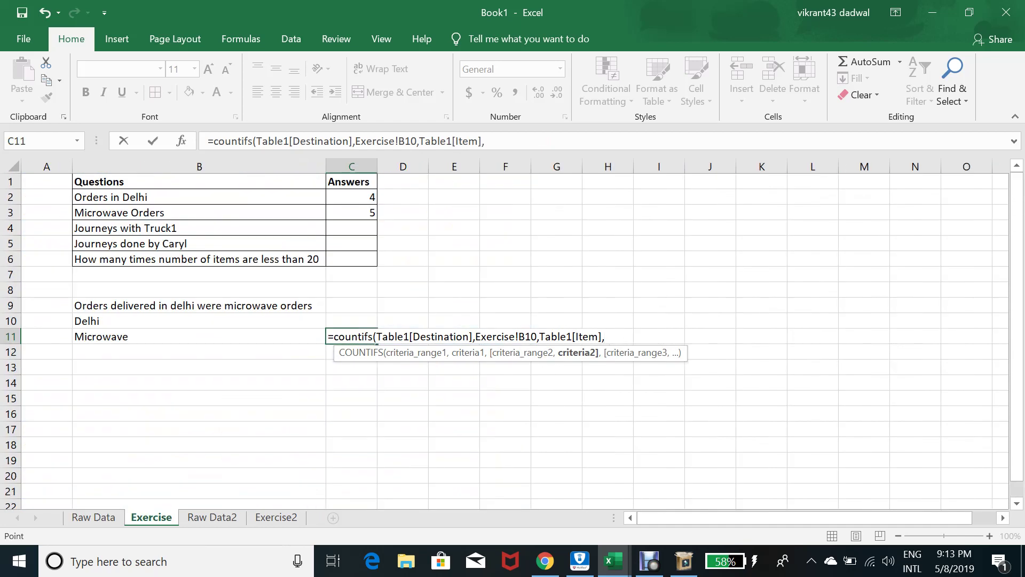
pyautogui.click(101, 336)
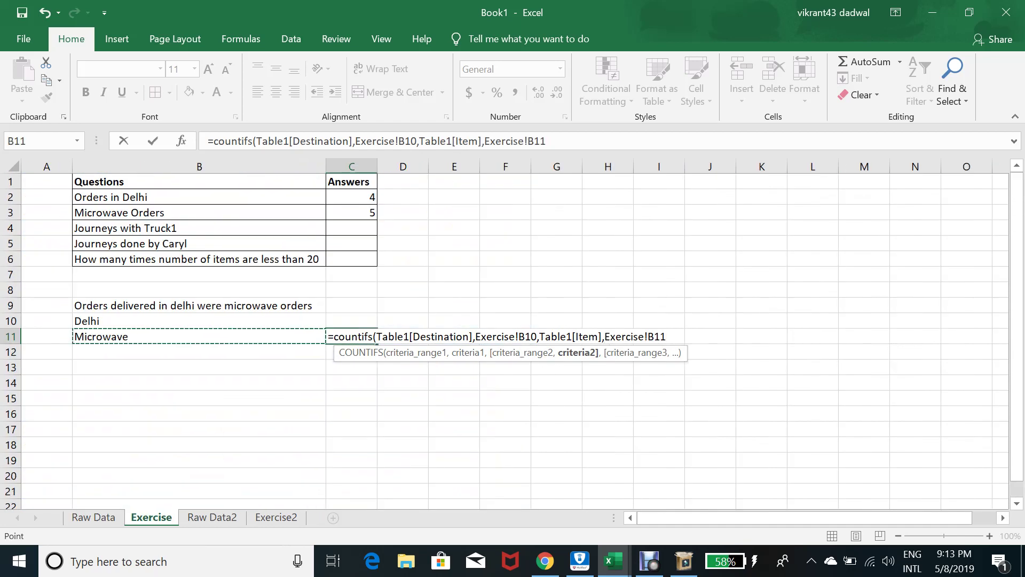
pyautogui.write(')')
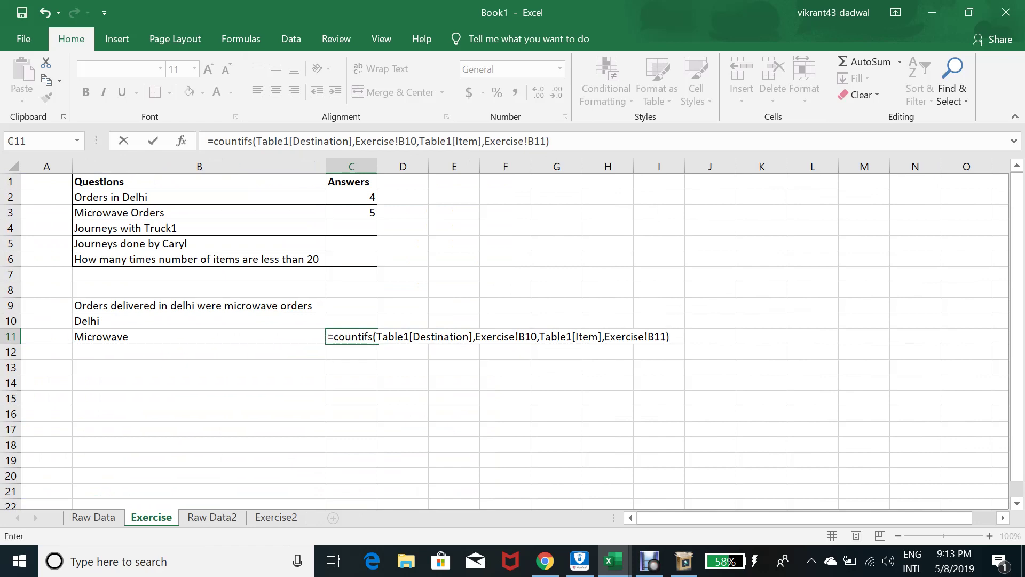
pyautogui.press('Return')
pyautogui.click(352, 337)
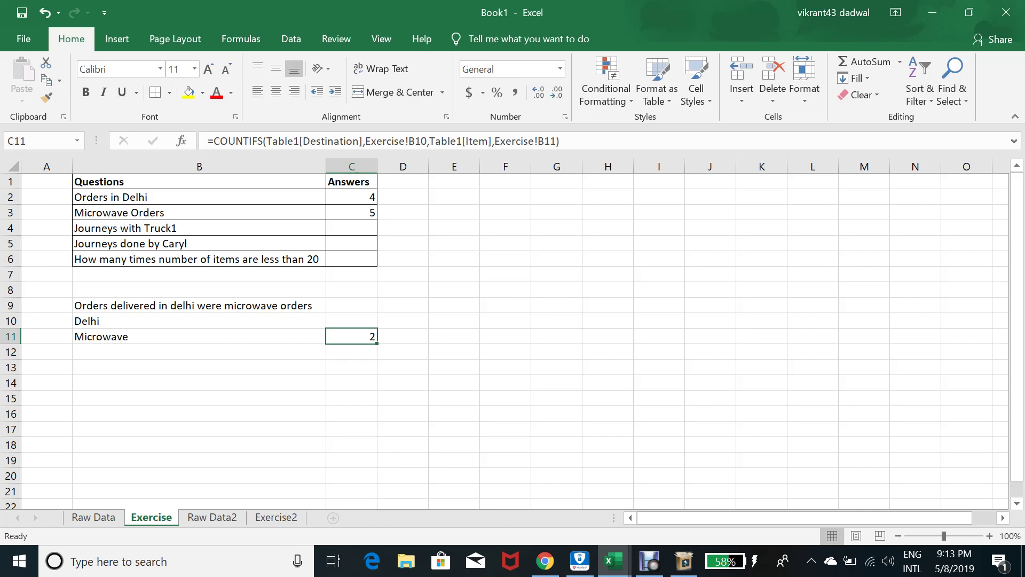
# Step: Filter the Raw Data table's Destination column to Delhi to check the COUNTIFS result
pyautogui.hotkey('ctrl', 'pageup')
pyautogui.scroll(2, 512, 334)
pyautogui.press('Right')
pyautogui.press('Right')
pyautogui.press('Right')
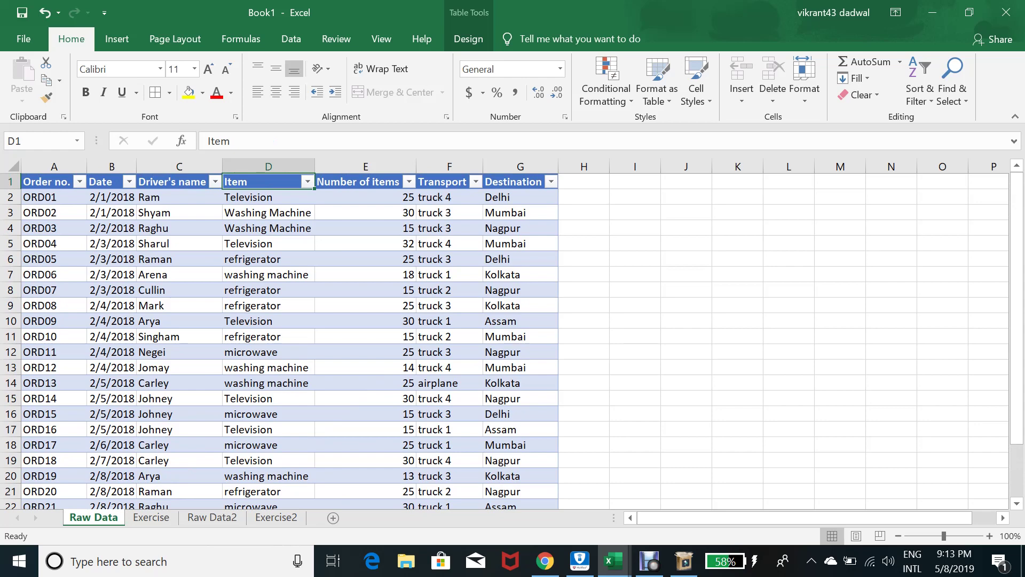
pyautogui.hotkey('alt', 'Down')
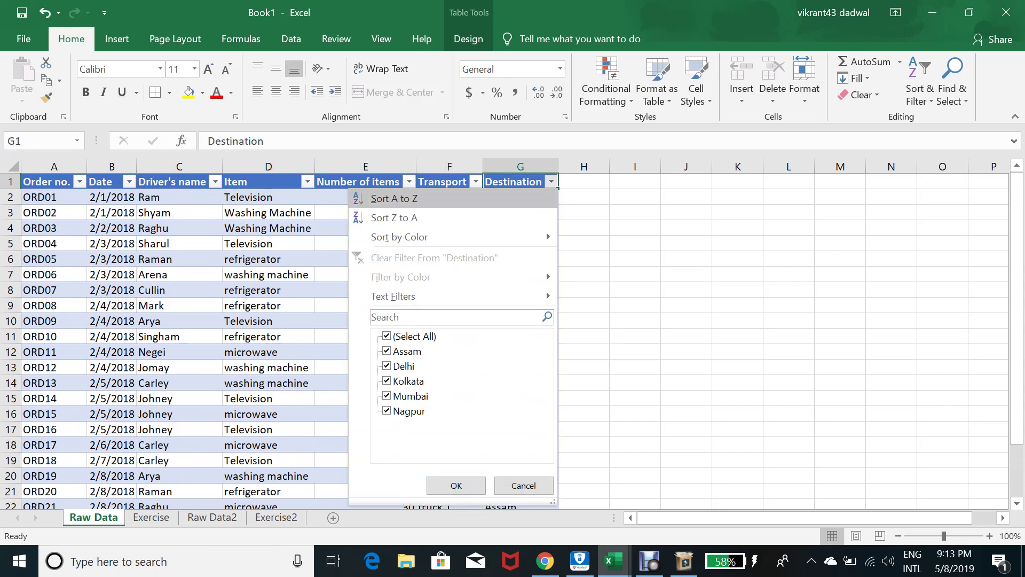
pyautogui.press('Down')
pyautogui.press('Down')
pyautogui.press('Down')
pyautogui.press('Down')
pyautogui.write('delhi')
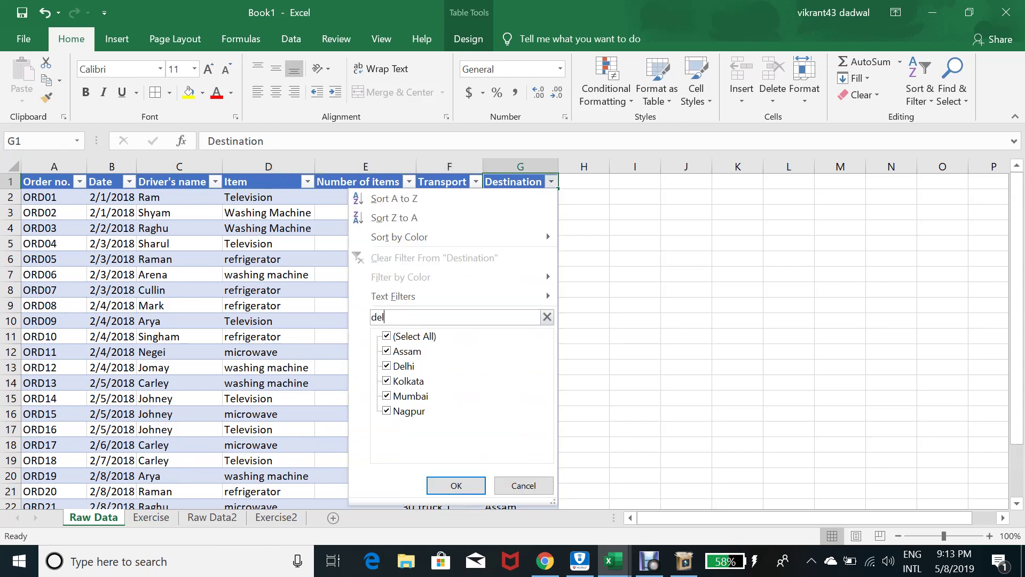
pyautogui.press('Return')
# Step: Filter the Raw Data table's Item column to microwave within the Delhi orders
pyautogui.press('Left')
pyautogui.press('Left')
pyautogui.press('Left')
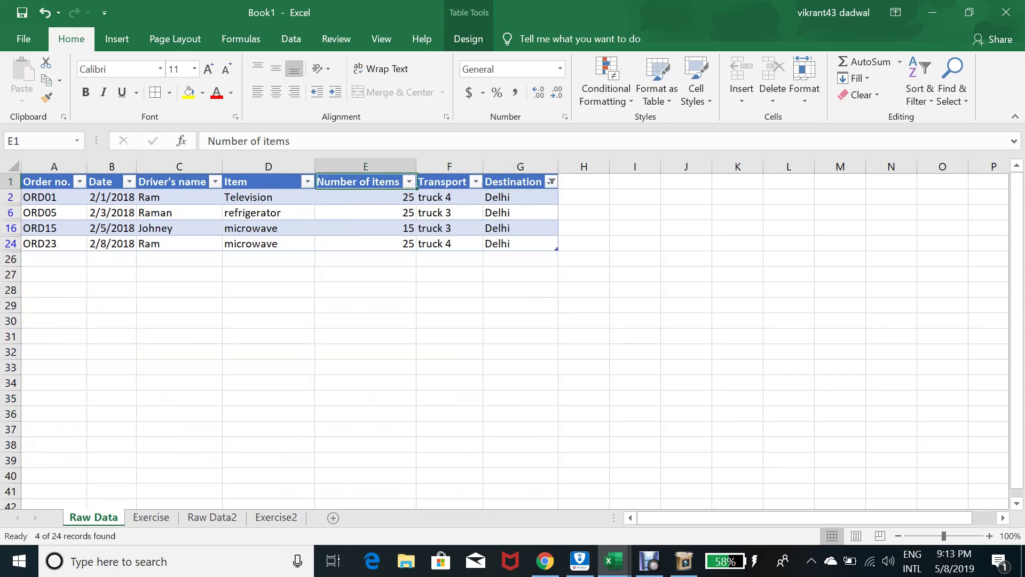
pyautogui.hotkey('alt', 'Down')
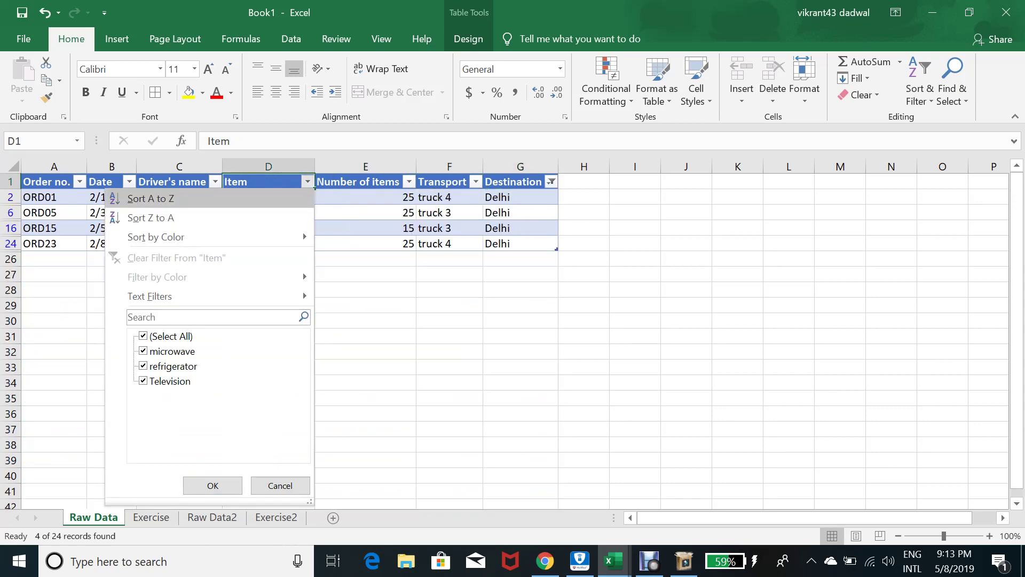
pyautogui.press('Down')
pyautogui.press('Down')
pyautogui.press('Down')
pyautogui.press('Down')
pyautogui.write('microwave')
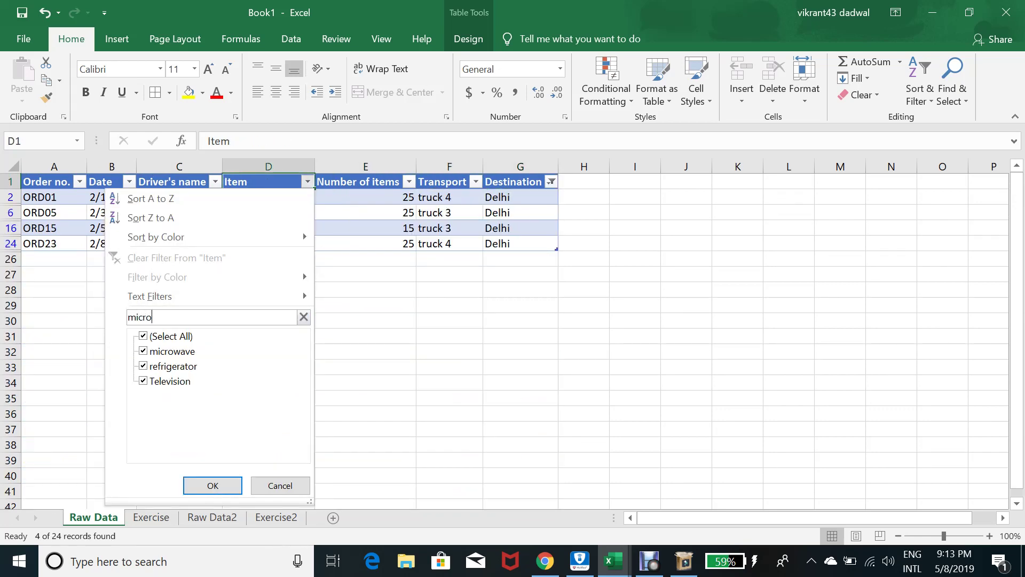
pyautogui.press('Return')
pyautogui.press('Down')
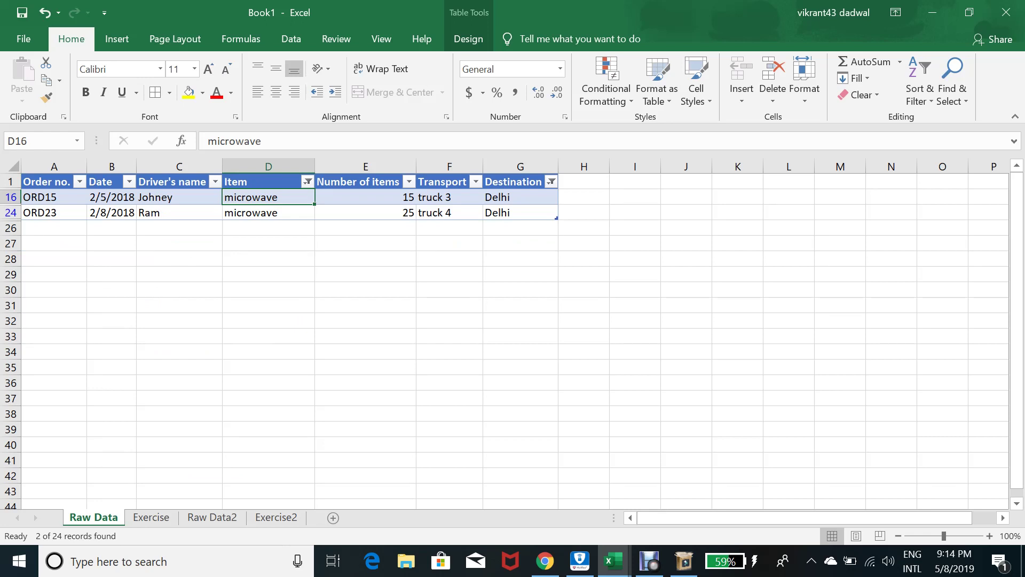
# Step: Clear the microwave filter from the Raw Data table's Item column
pyautogui.click(262, 183)
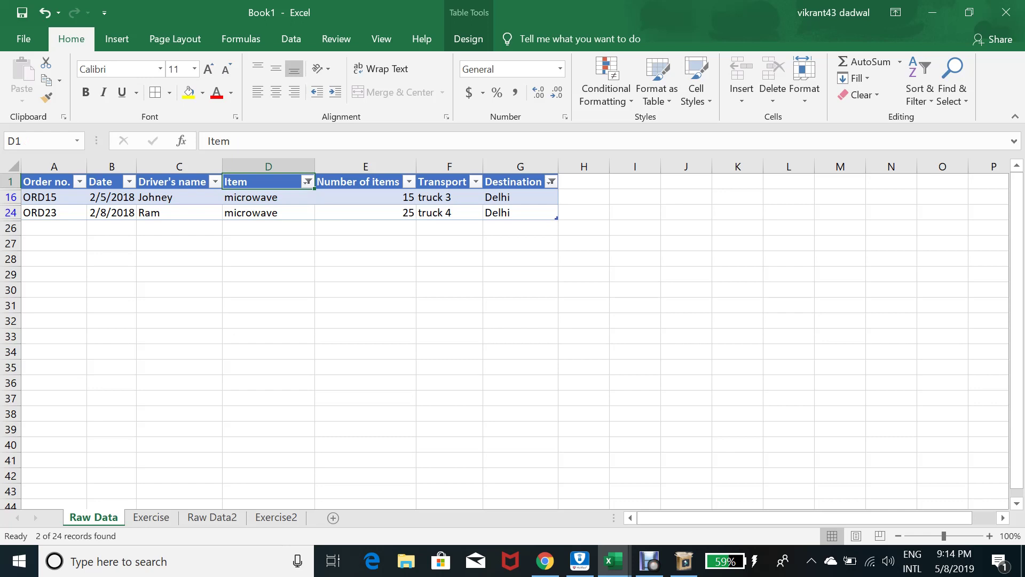
pyautogui.hotkey('alt', 'Down')
pyautogui.press('Up')
pyautogui.press('Down')
pyautogui.press('space')
pyautogui.press('Return')
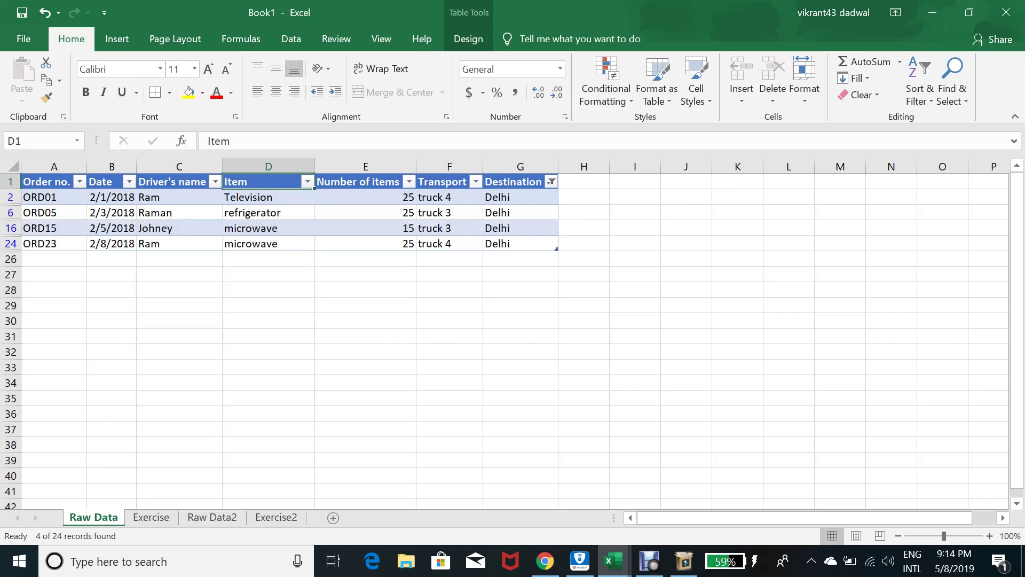
# Step: Clear the Delhi filter from the Raw Data table's Destination column by selecting all destinations again
pyautogui.press('Right')
pyautogui.press('Right')
pyautogui.press('Right')
pyautogui.hotkey('alt', 'Down')
pyautogui.press('Down')
pyautogui.press('Down')
pyautogui.press('Down')
pyautogui.press('Down')
pyautogui.press('Down')
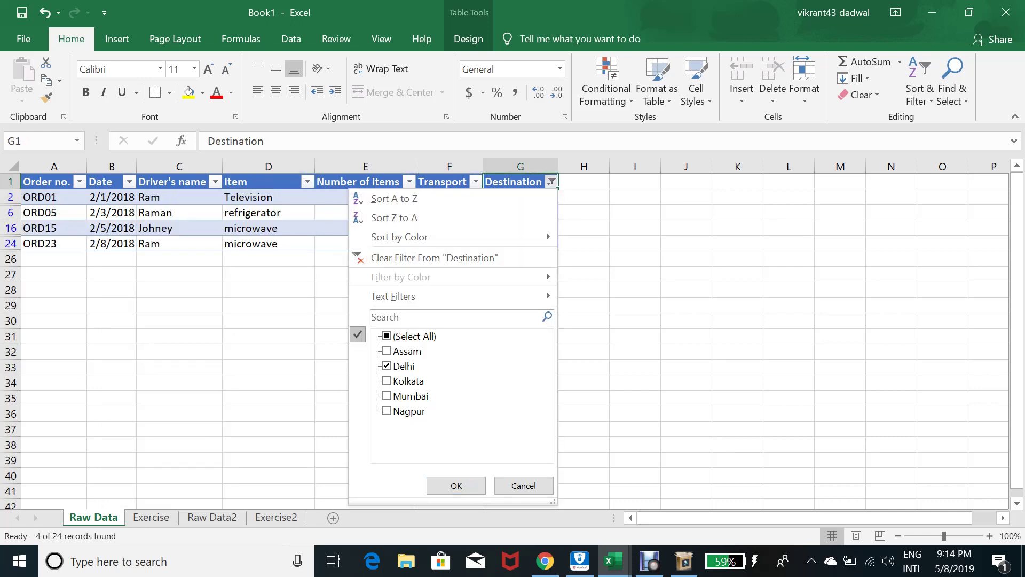
pyautogui.press('space')
pyautogui.press('Return')
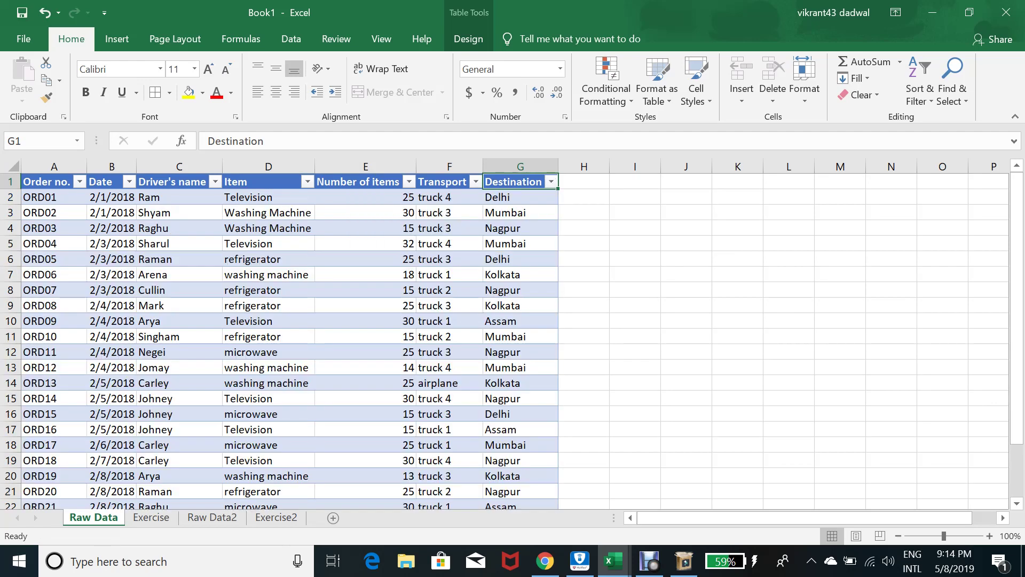
# Step: Look over the Raw Data2 service records and the column headings of the Exercise2 summary table
pyautogui.hotkey('ctrl', 'pagedown')
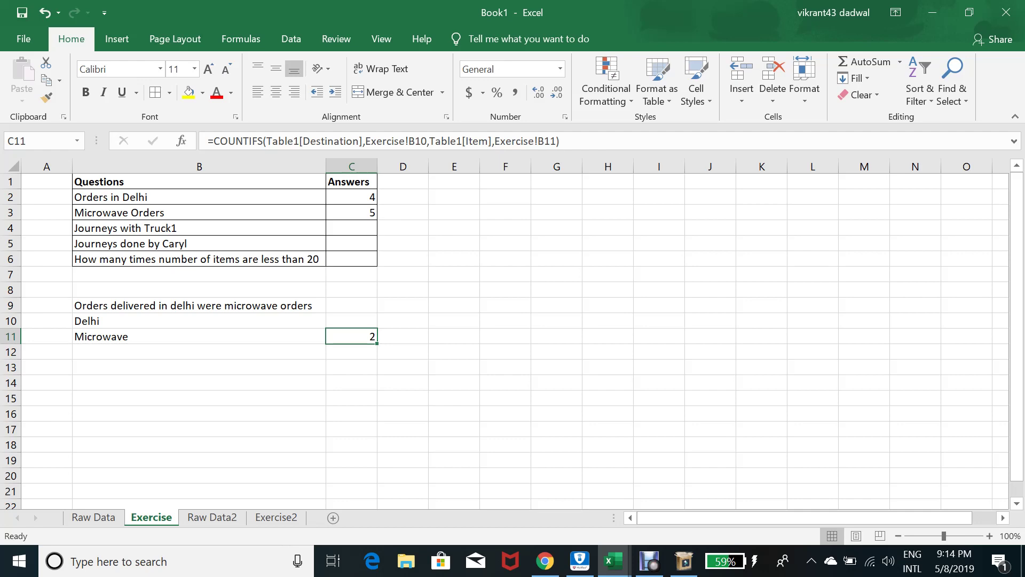
pyautogui.hotkey('ctrl', 'pagedown')
pyautogui.hotkey('ctrl', 'Home')
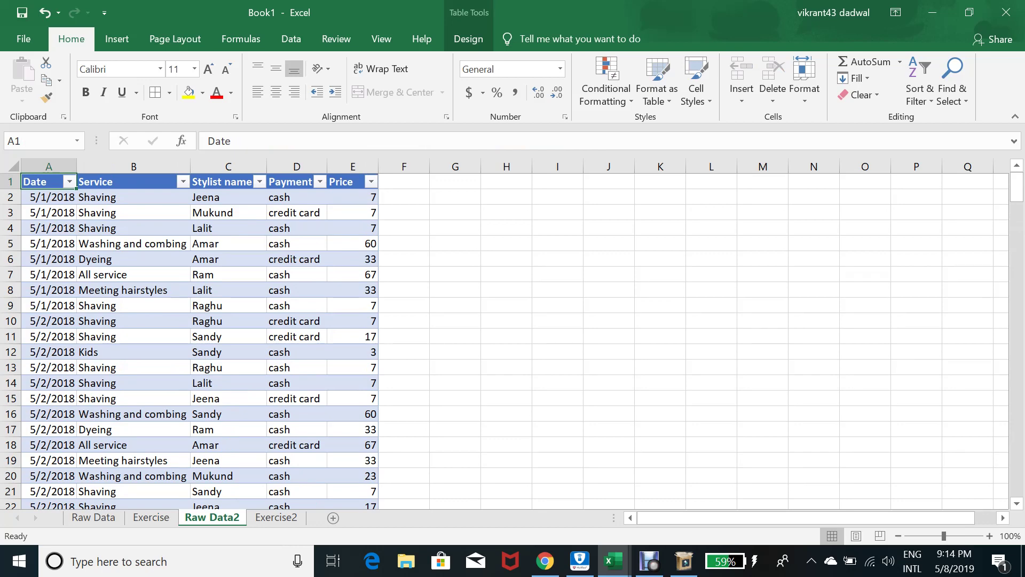
pyautogui.hotkey('ctrl', 'pagedown')
pyautogui.press('Left')
pyautogui.press('Right')
pyautogui.press('Right')
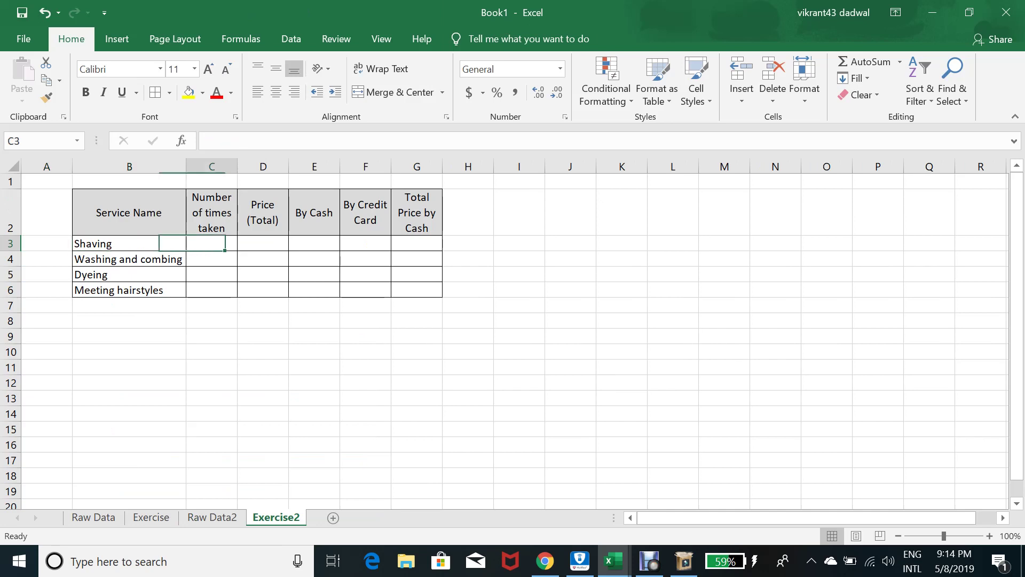
pyautogui.press('Right')
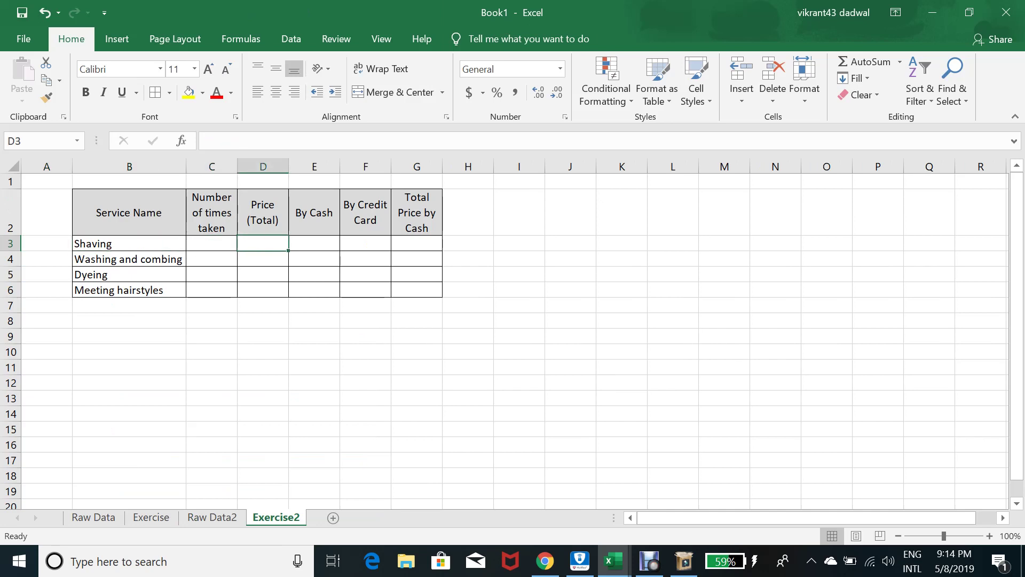
pyautogui.press('Left')
pyautogui.press('Right')
# Step: Examine the distinct filter values of the Service, Stylist name, Payment and Price columns in Raw Data2
pyautogui.hotkey('ctrl', 'pageup')
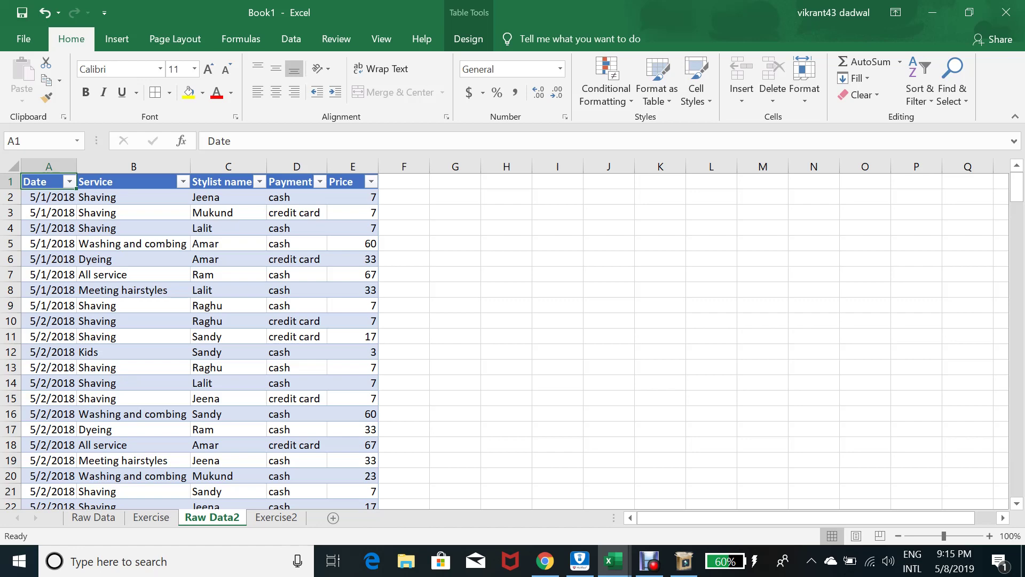
pyautogui.click(128, 182)
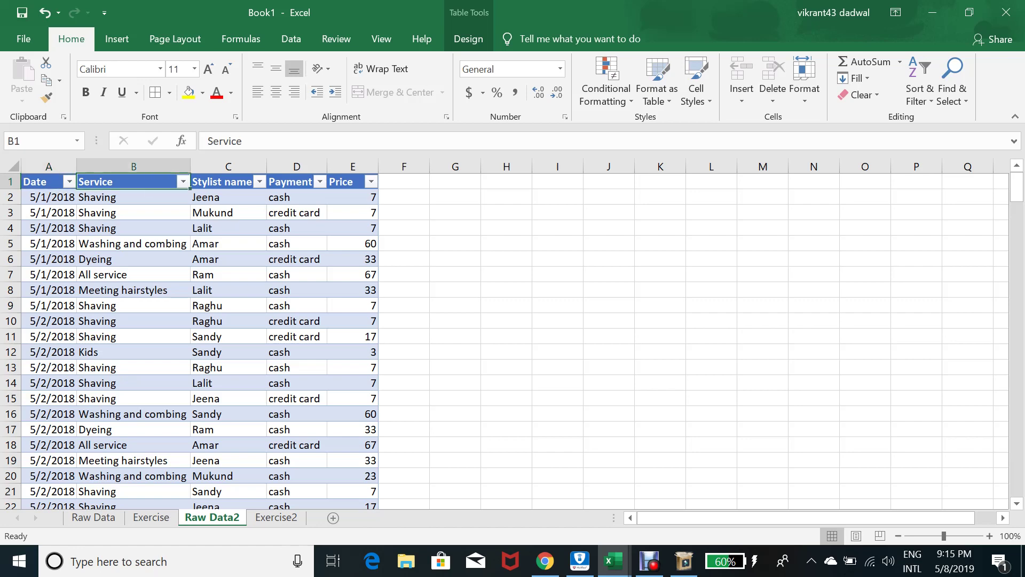
pyautogui.hotkey('alt', 'Down')
pyautogui.press('Escape')
pyautogui.click(222, 182)
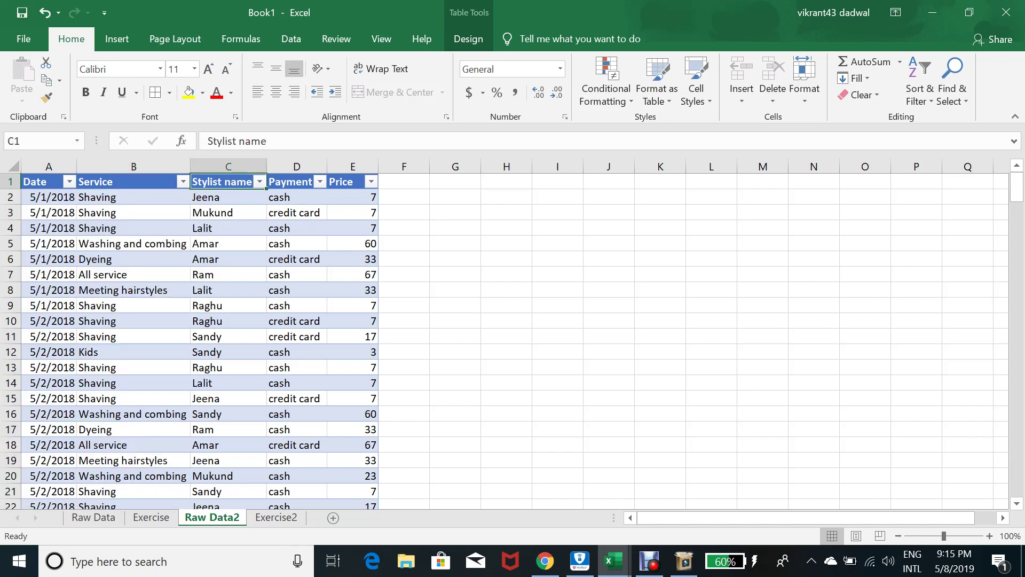
pyautogui.hotkey('alt', 'Down')
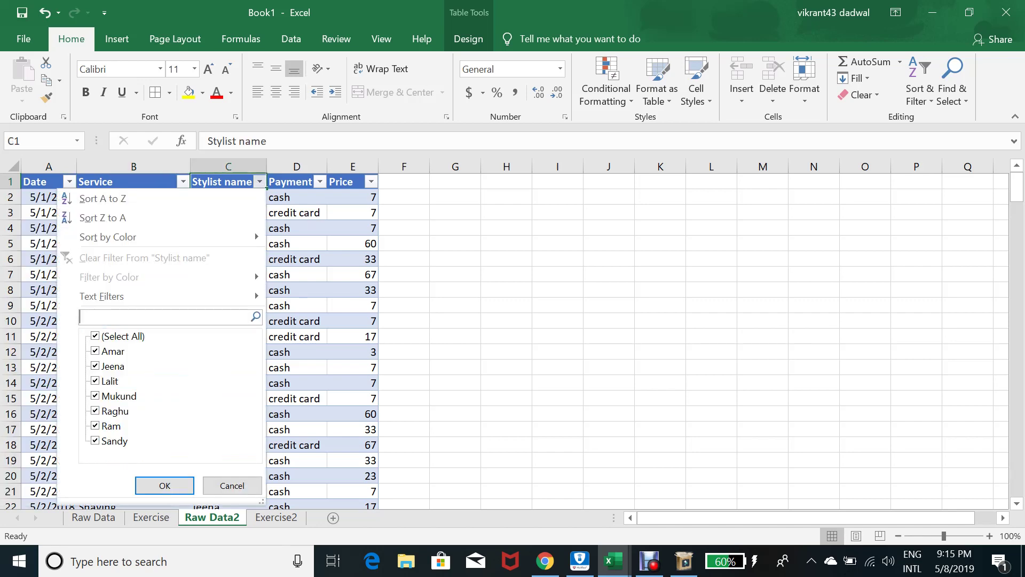
pyautogui.click(110, 381)
pyautogui.press('Escape')
pyautogui.click(320, 182)
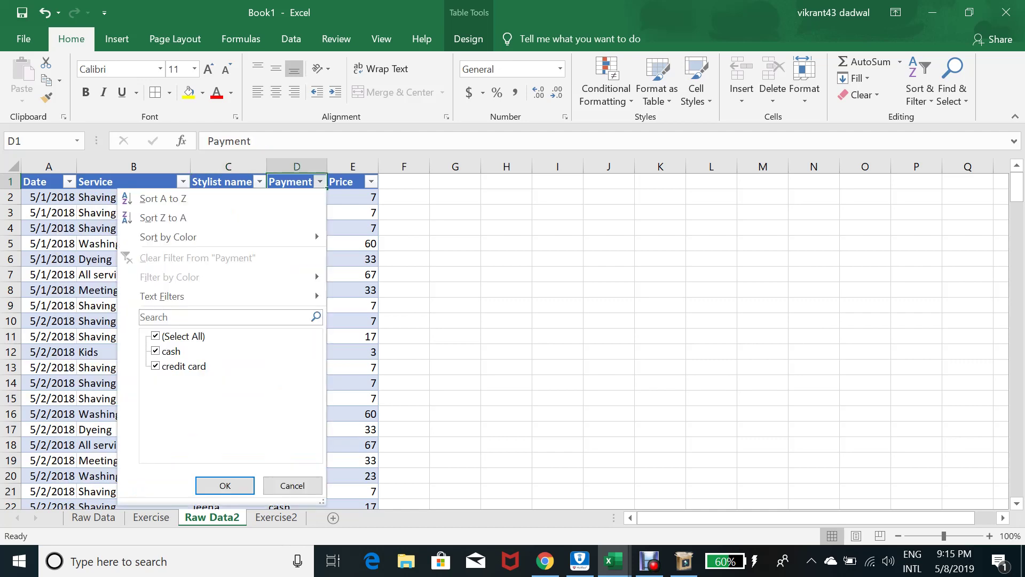
pyautogui.press('Escape')
pyautogui.click(348, 182)
pyautogui.hotkey('alt', 'Down')
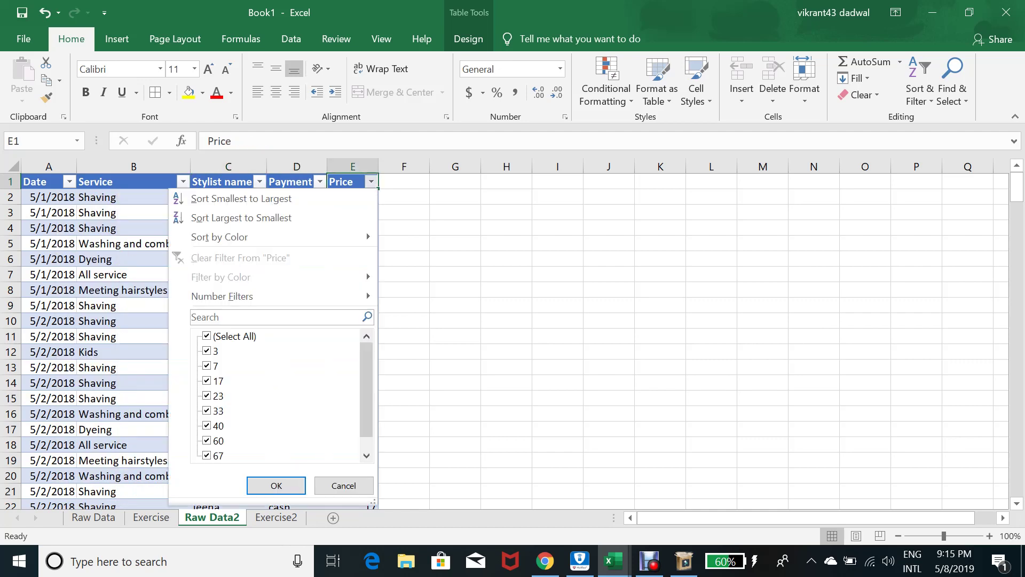
pyautogui.press('Escape')
pyautogui.click(128, 182)
pyautogui.click(40, 182)
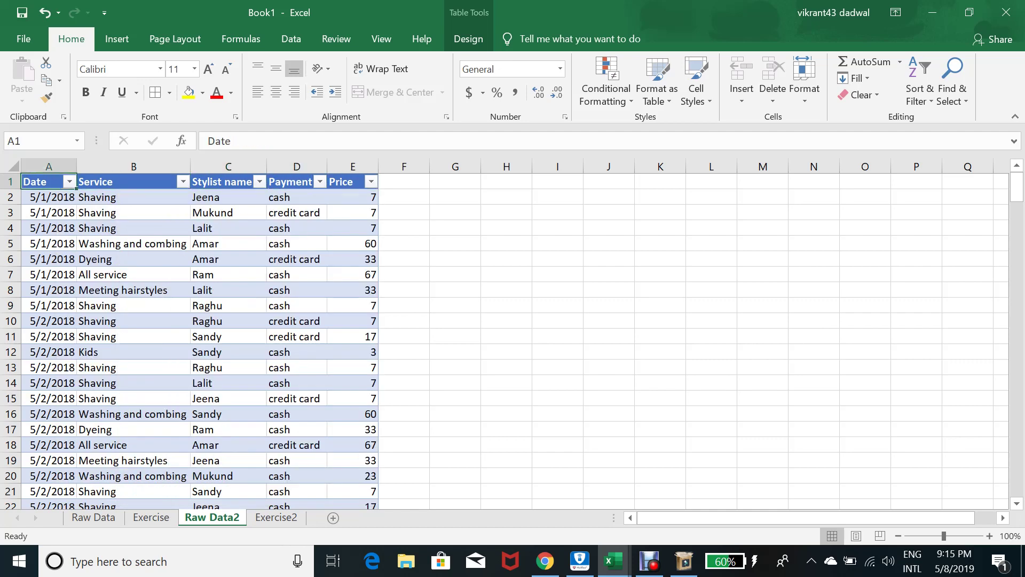
# Step: Begin a SUMIF formula in Exercise2 cell D3 for the total price of Shaving
pyautogui.hotkey('ctrl', 'pagedown')
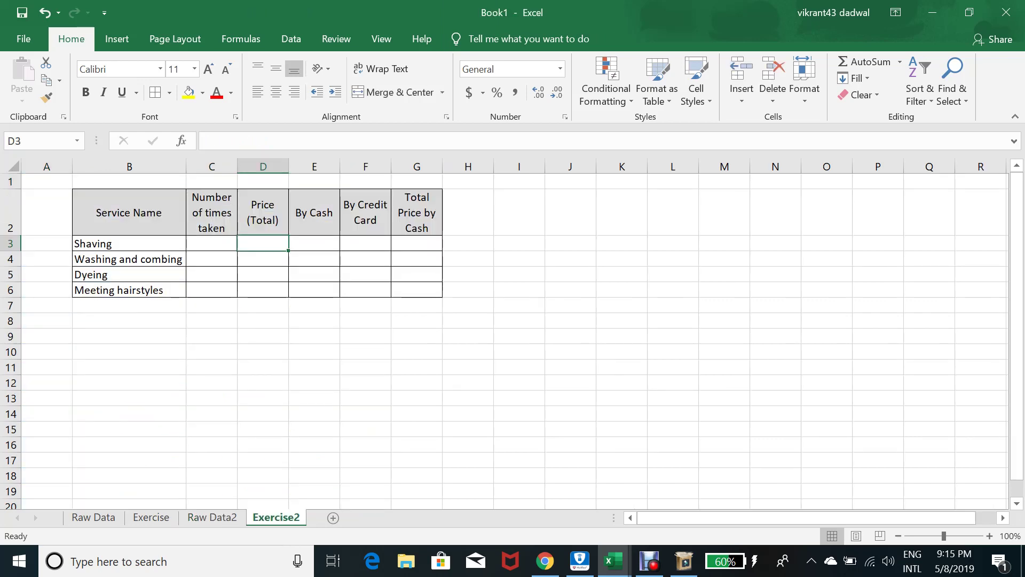
pyautogui.press('Left')
pyautogui.press('Right')
pyautogui.write('=')
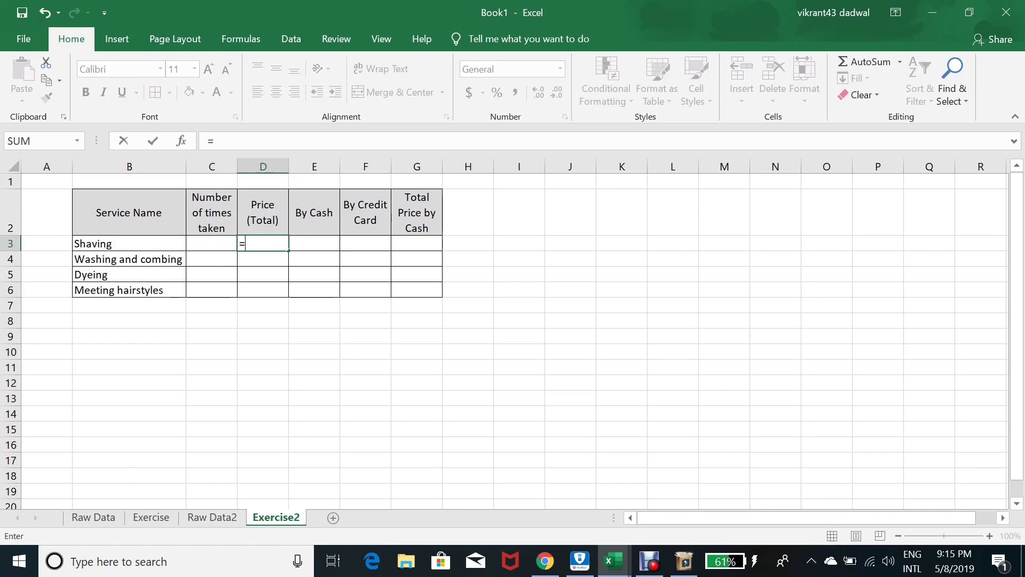
pyautogui.write('sumifs')
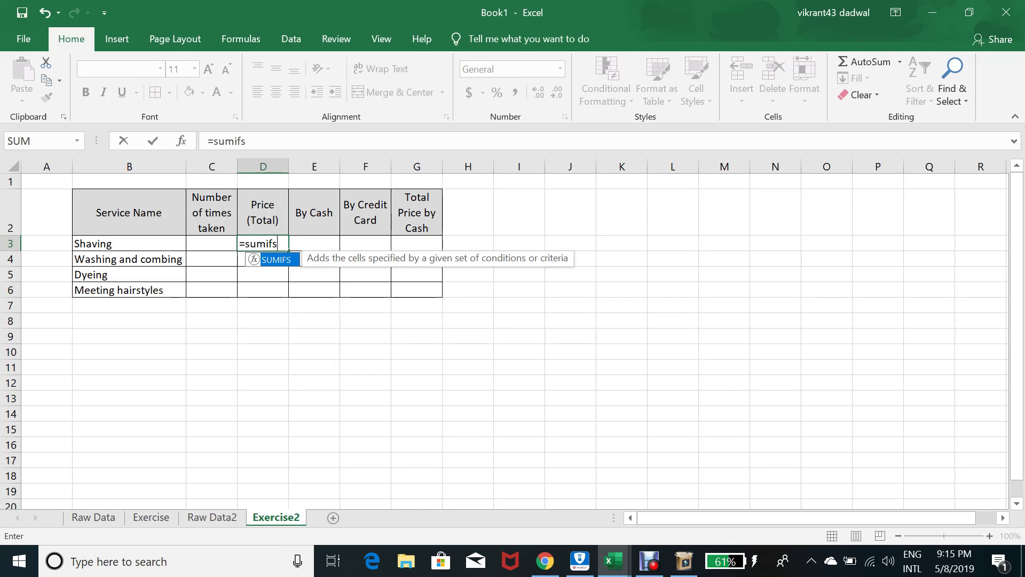
pyautogui.press('BackSpace')
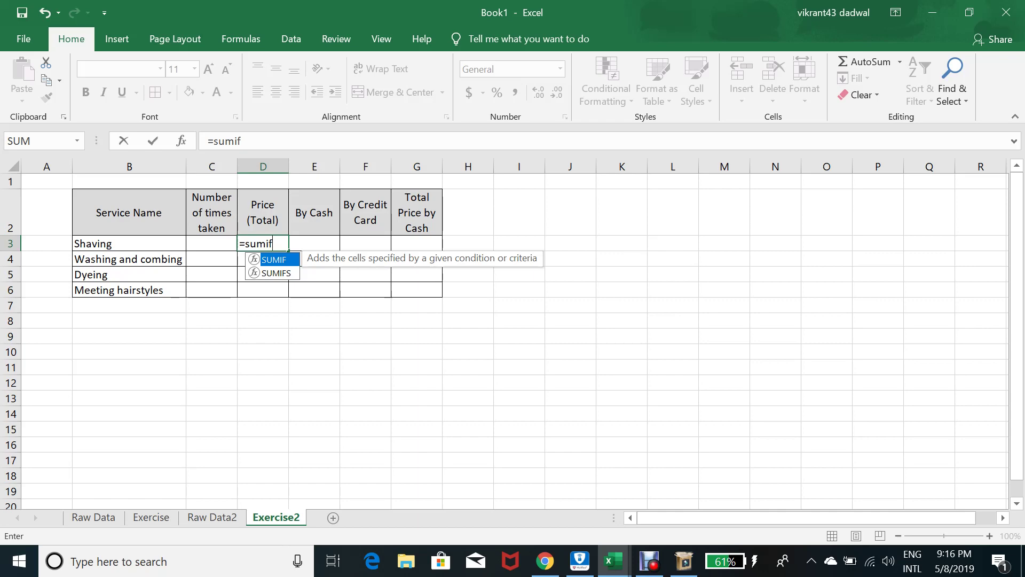
pyautogui.write('(')
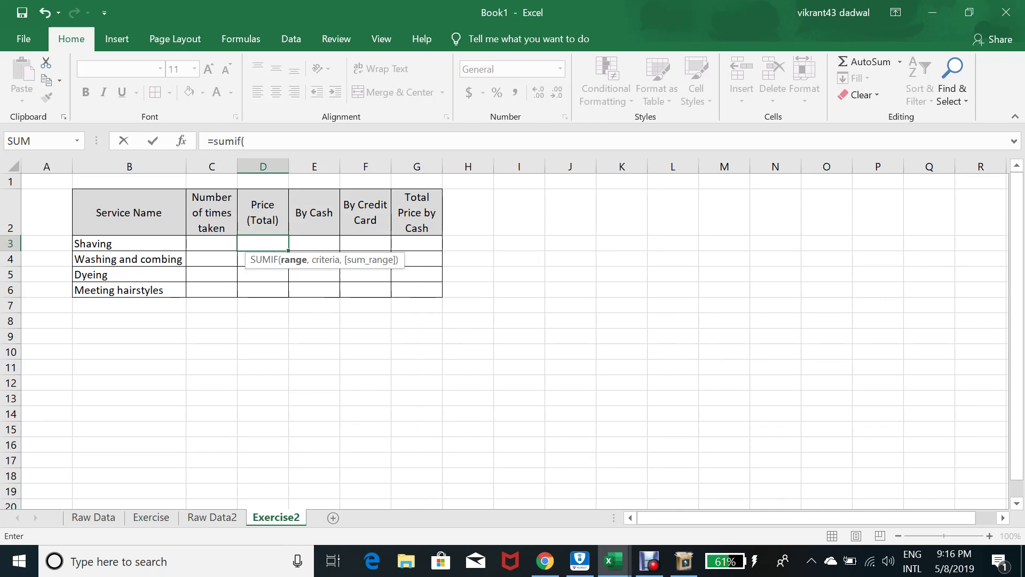
# Step: Use the Raw Data2 table's whole Service column as the range argument of the SUMIF formula
pyautogui.hotkey('ctrl', 'pageup')
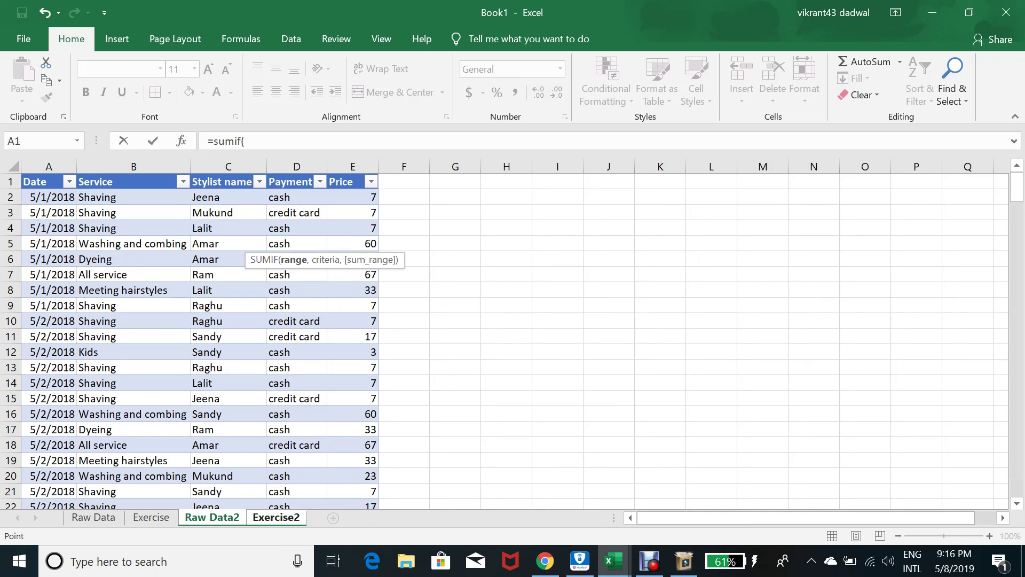
pyautogui.click(133, 197)
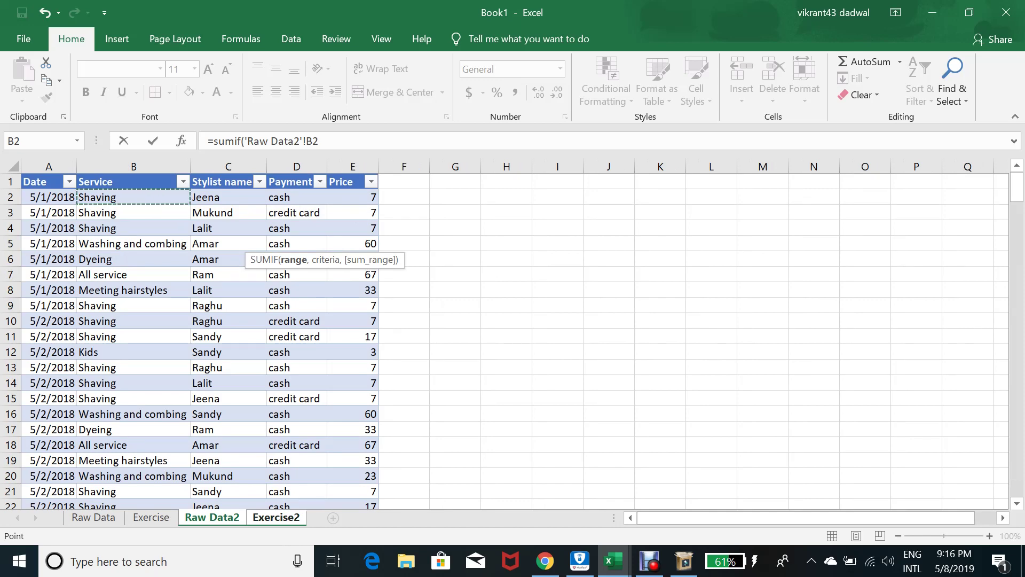
pyautogui.hotkey('ctrl', 'shift', 'Down')
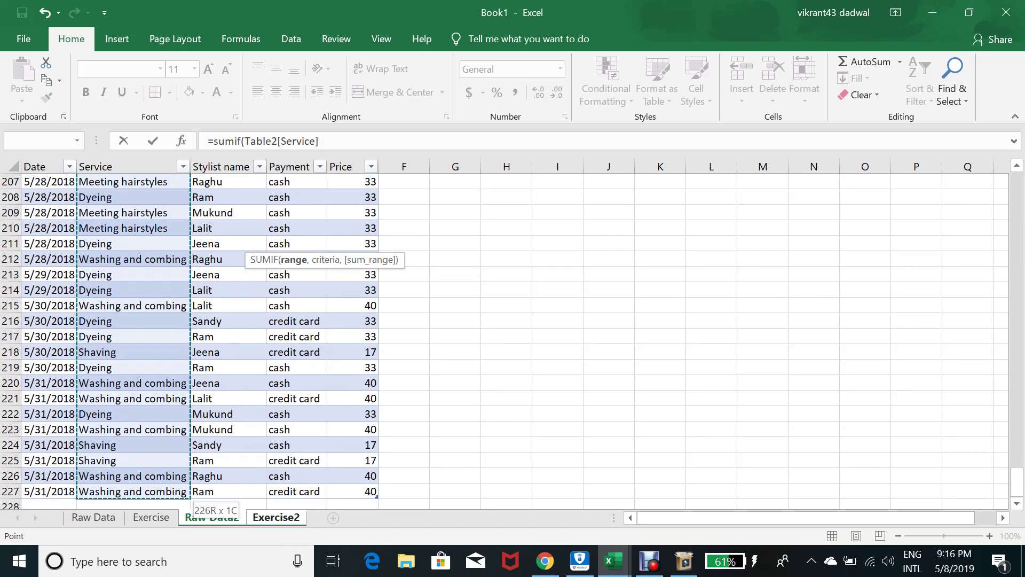
pyautogui.write(',')
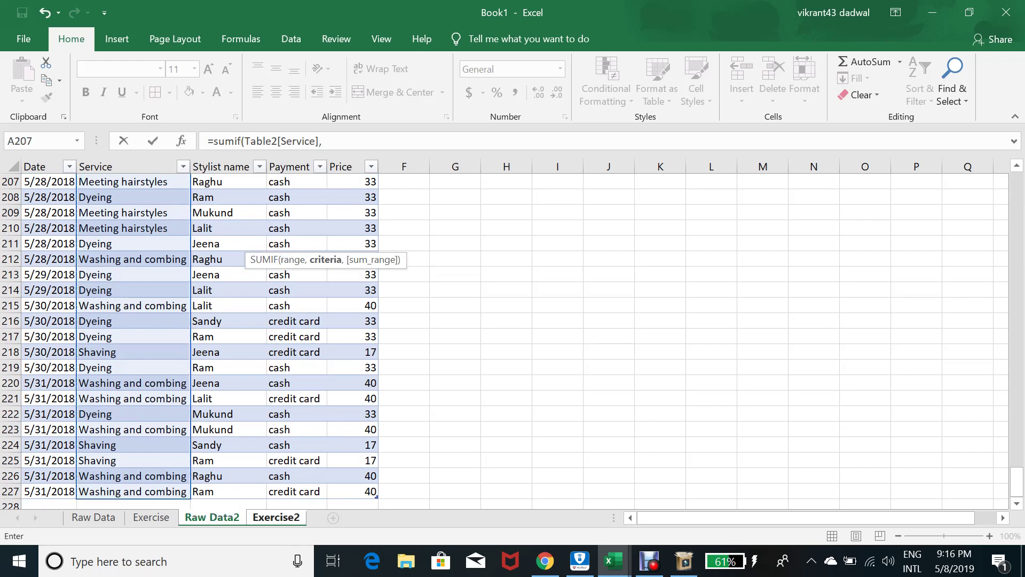
# Step: Use the Shaving cell B3 on Exercise2 as the criteria argument of the SUMIF formula
pyautogui.hotkey('ctrl', 'pagedown')
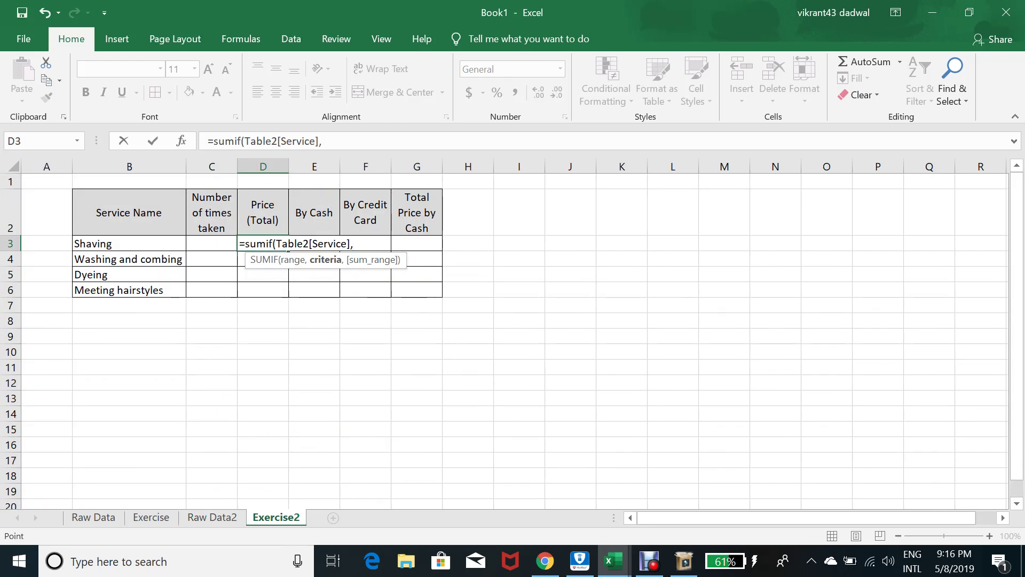
pyautogui.click(129, 243)
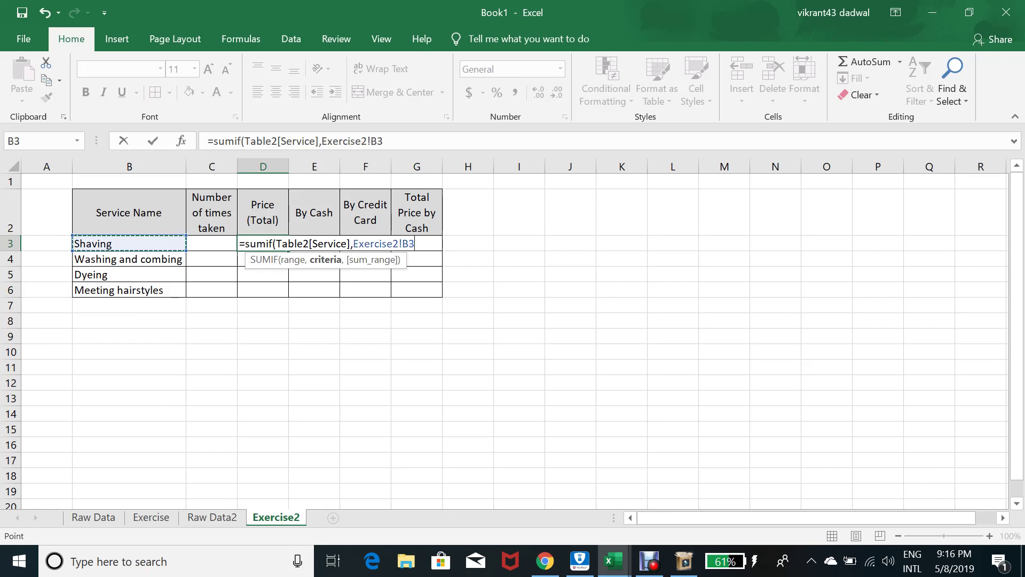
pyautogui.write(',')
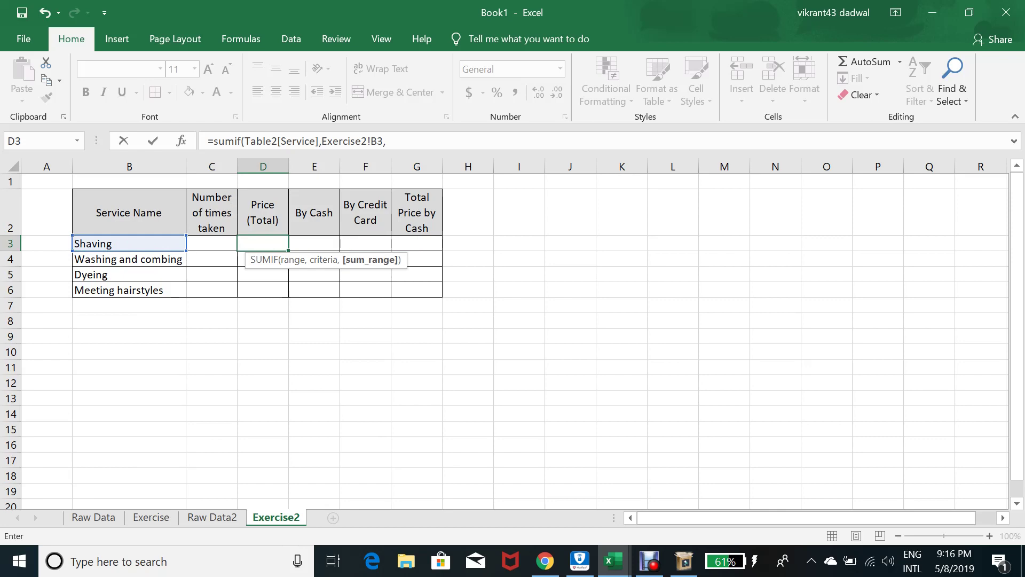
# Step: Use the Raw Data2 table's whole Price column as the sum range and complete the SUMIF formula
pyautogui.hotkey('ctrl', 'pageup')
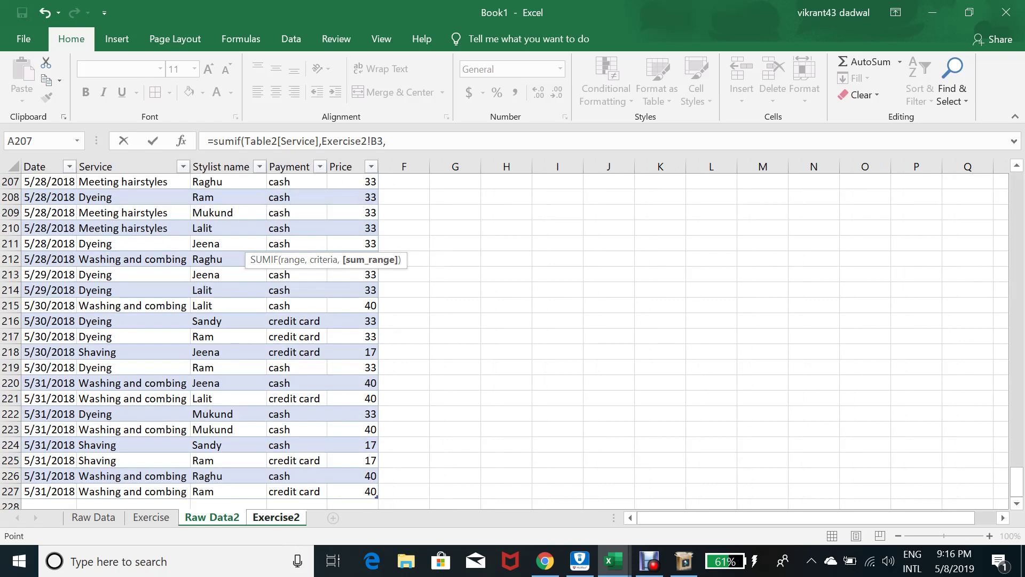
pyautogui.press('Right')
pyautogui.hotkey('ctrl', 'Up')
pyautogui.press('Right')
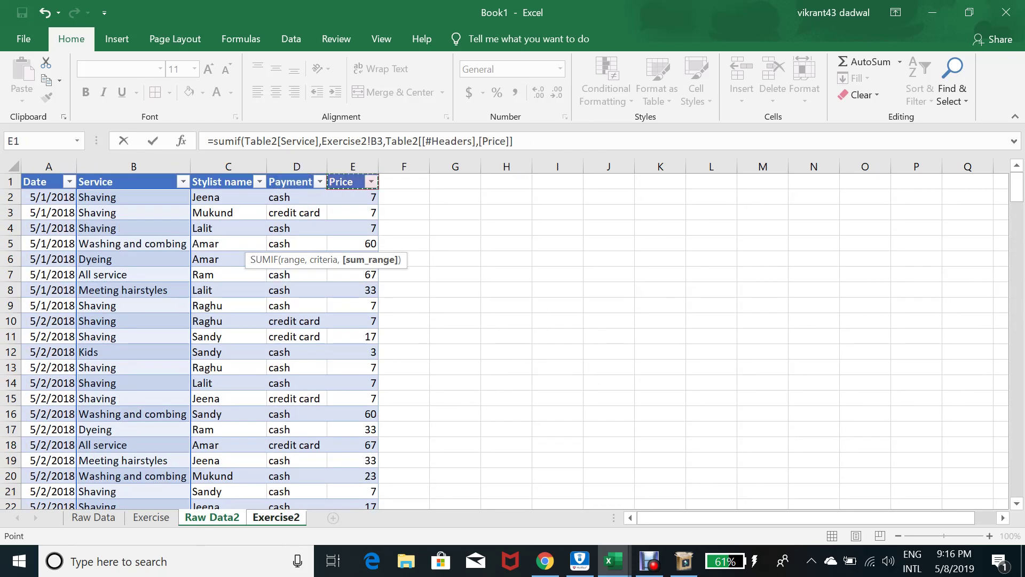
pyautogui.hotkey('ctrl', 'shift', 'Down')
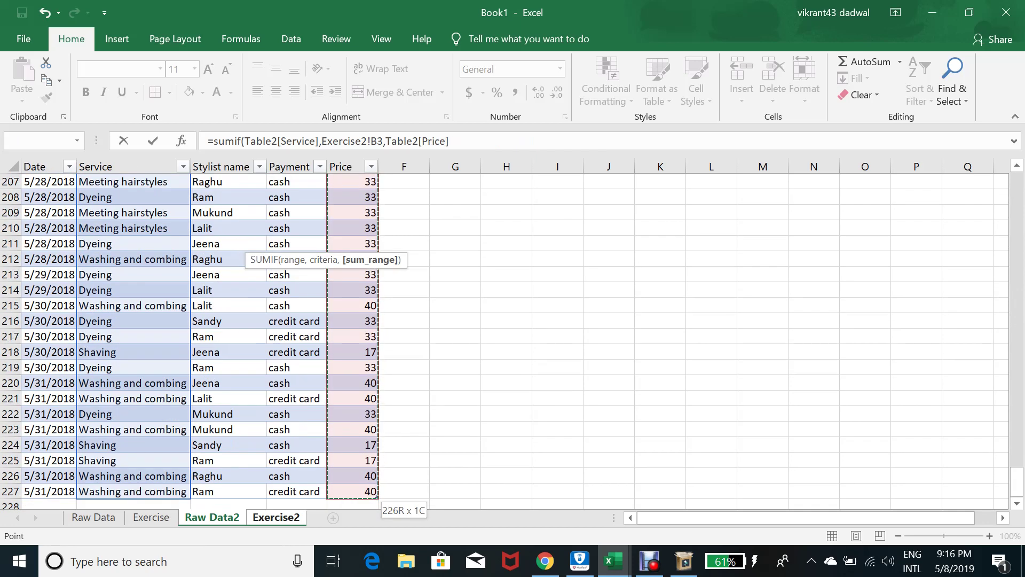
pyautogui.write(')')
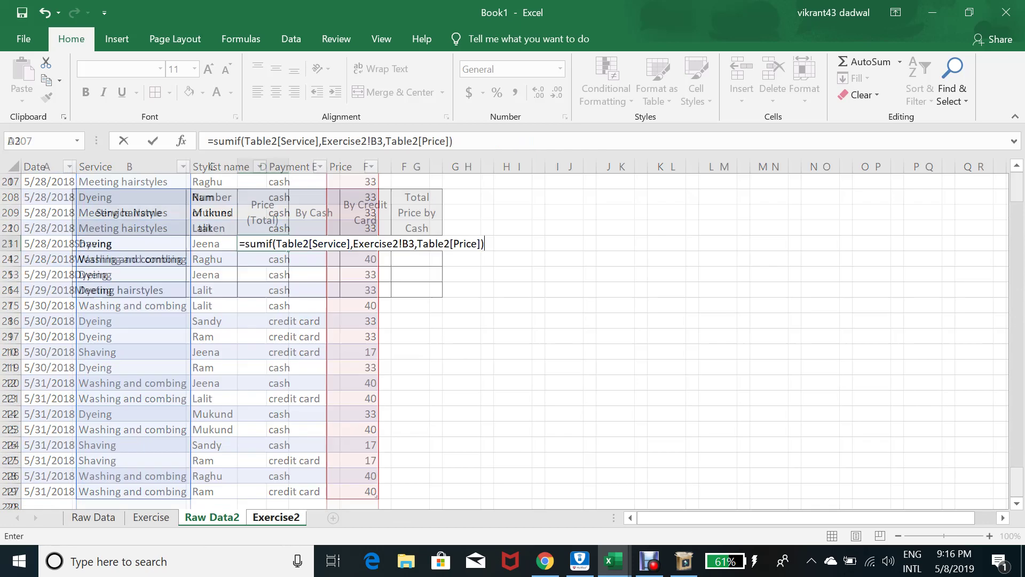
pyautogui.press('Return')
# Step: Change the criteria reference in D3's formula to Exercise2!$B3 and fill the formula down to D6
pyautogui.click(263, 244)
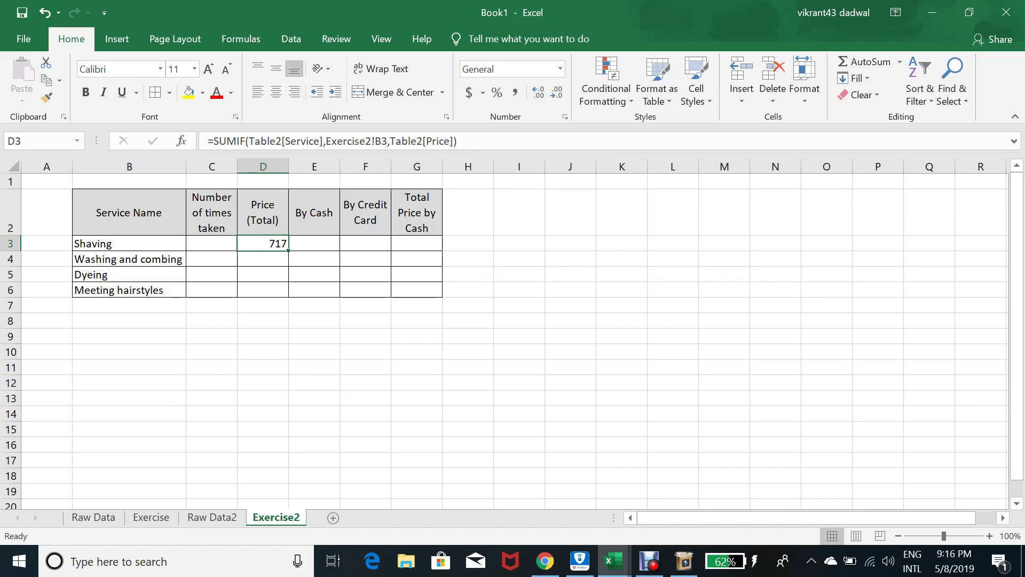
pyautogui.press('F2')
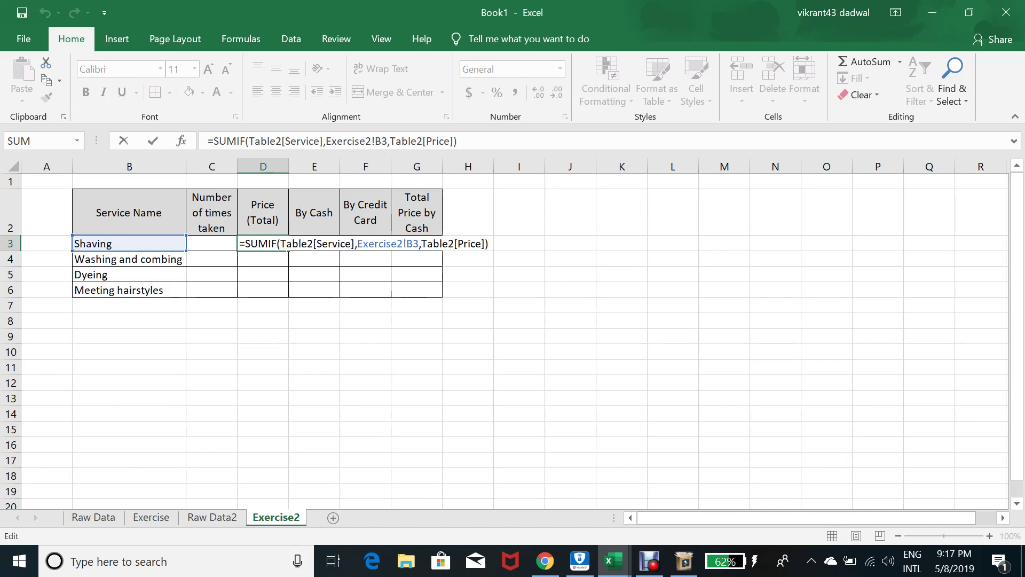
pyautogui.click(413, 243)
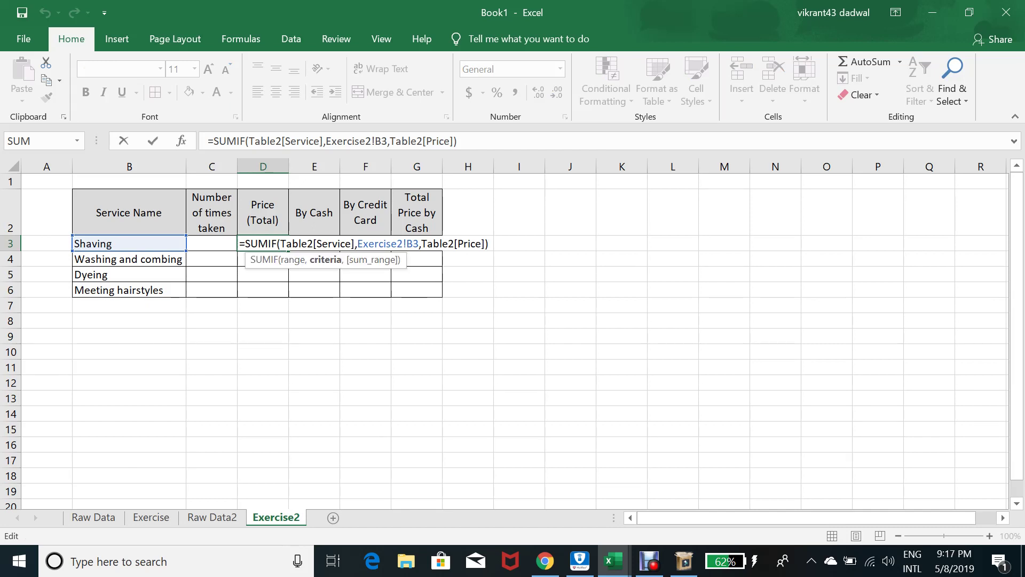
pyautogui.press('F4')
pyautogui.press('F4')
pyautogui.press('F4')
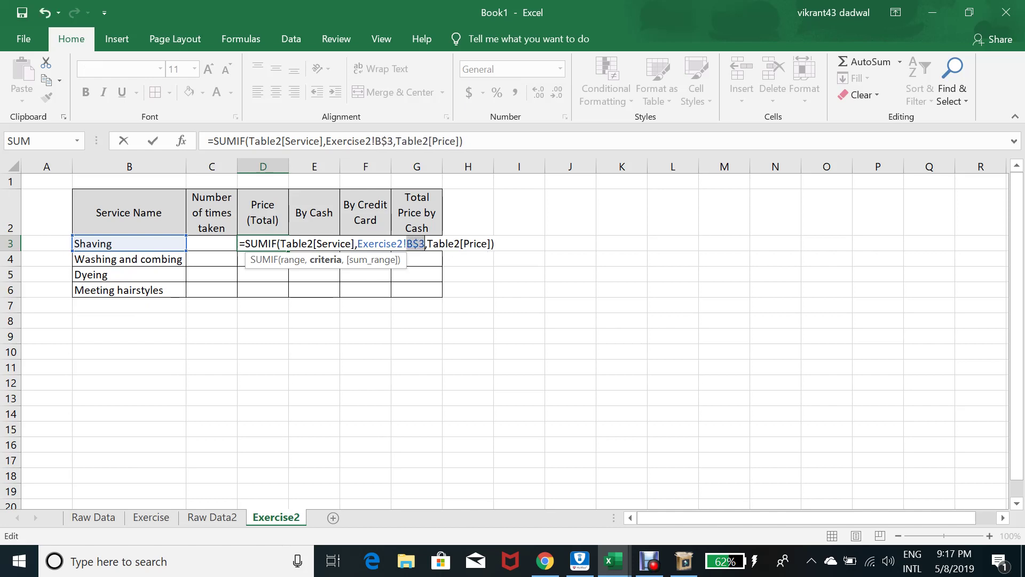
pyautogui.press('Return')
pyautogui.press('Up')
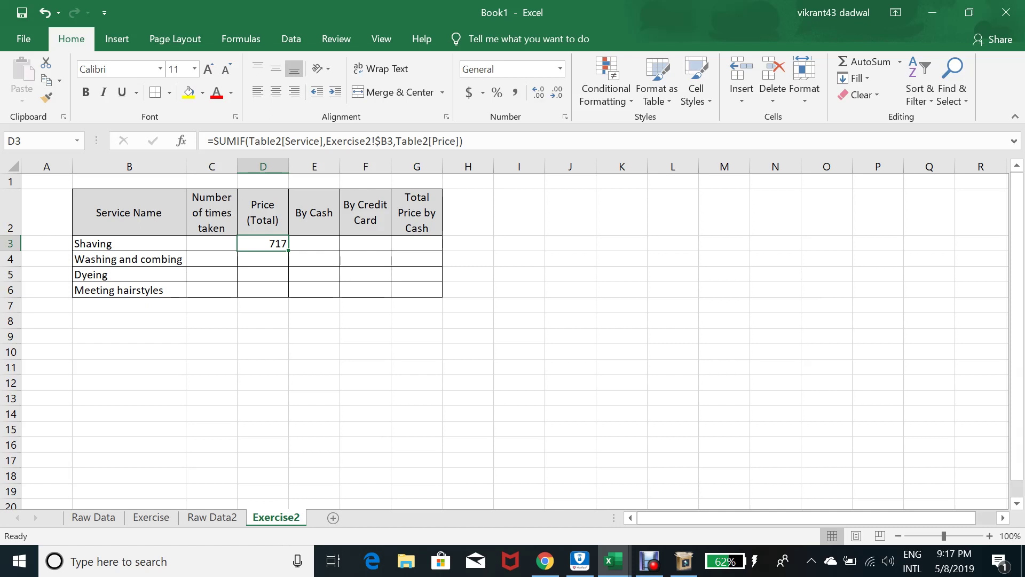
pyautogui.doubleClick(289, 250)
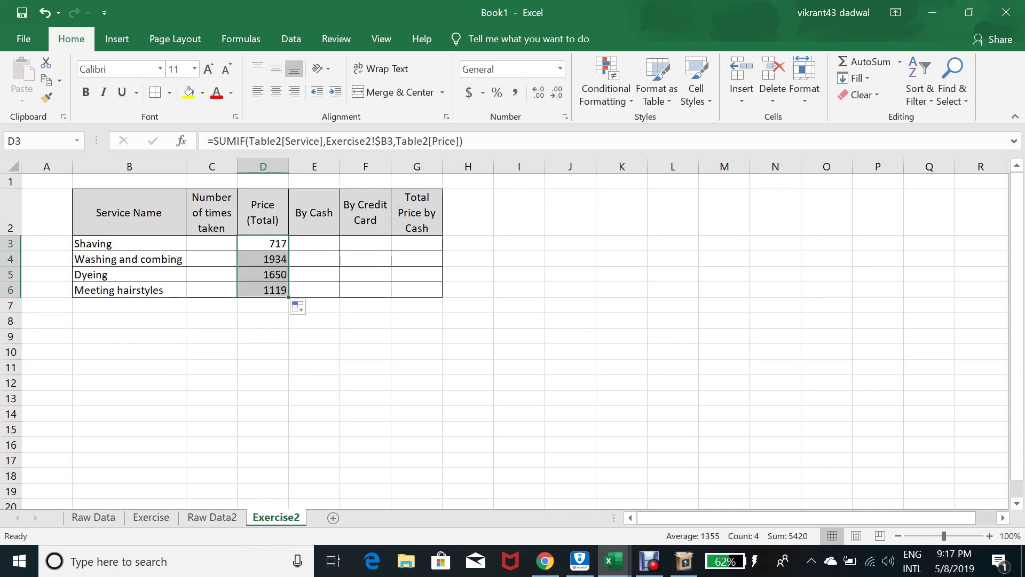
pyautogui.click(262, 244)
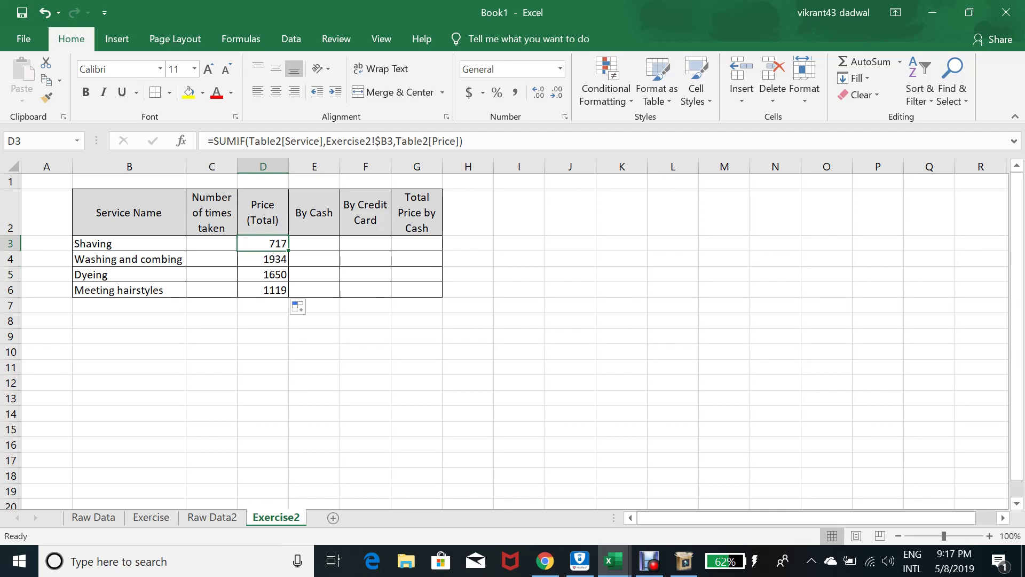
# Step: Filter the Service column of the Raw Data2 table to show only Shaving
pyautogui.hotkey('ctrl', 'pageup')
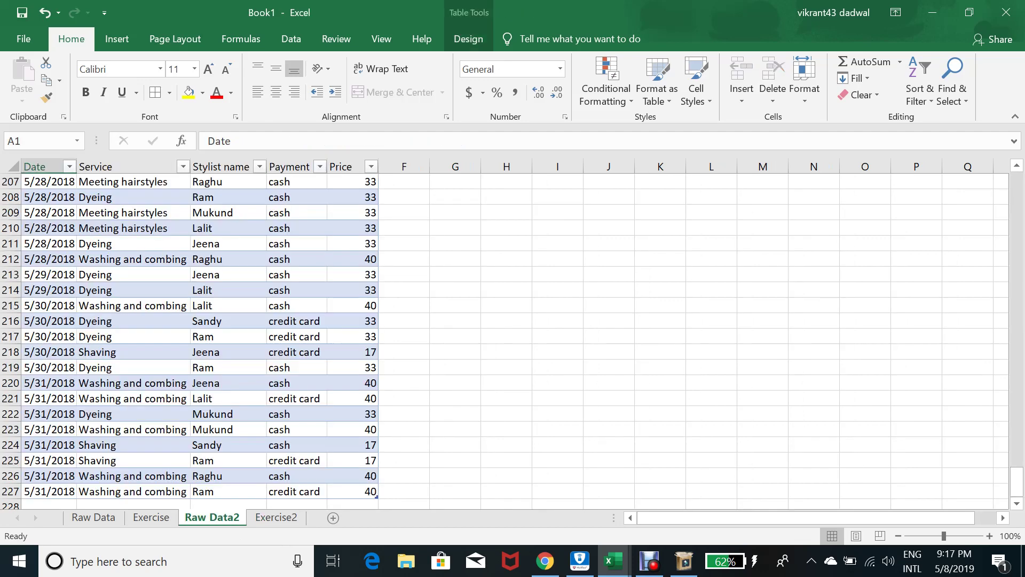
pyautogui.press('Right')
pyautogui.press('Right')
pyautogui.press('Right')
pyautogui.press('Left')
pyautogui.press('Left')
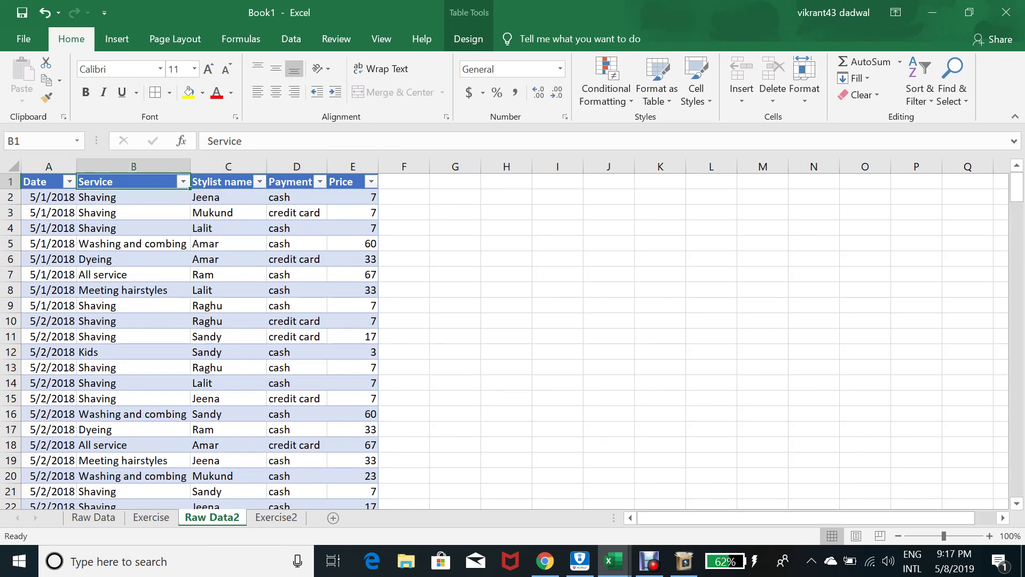
pyautogui.hotkey('alt', 'Down')
pyautogui.press('Down')
pyautogui.press('Down')
pyautogui.press('Down')
pyautogui.press('Down')
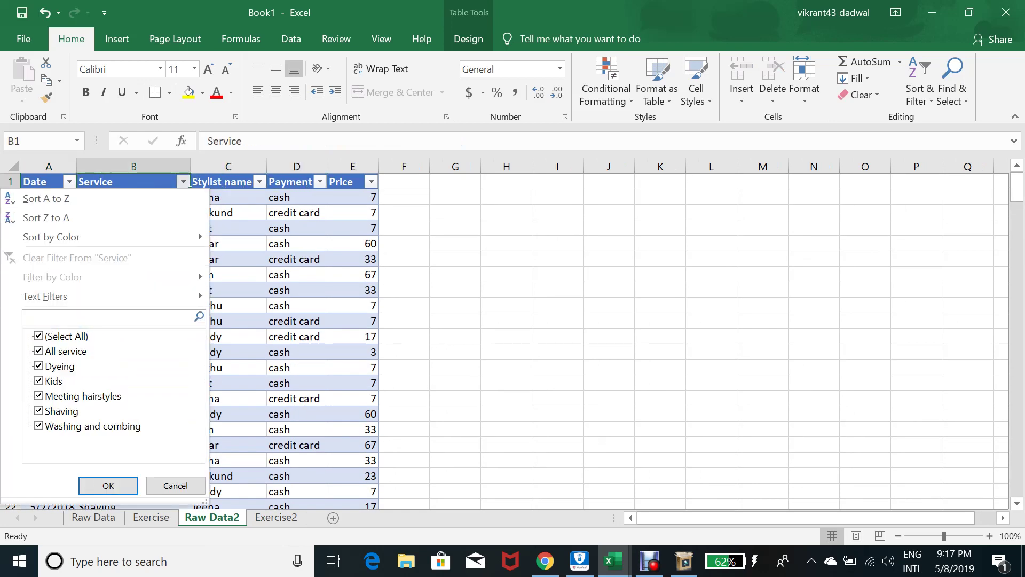
pyautogui.write('shaving')
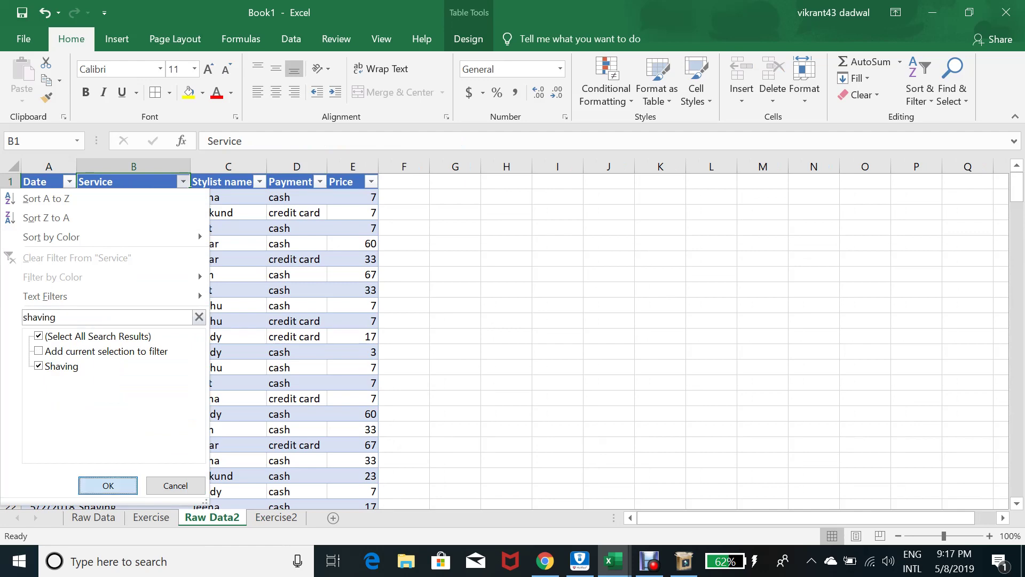
pyautogui.press('Return')
# Step: Check the sum of the filtered Shaving prices in Raw Data2 against the Exercise2 total
pyautogui.press('Right')
pyautogui.press('Right')
pyautogui.press('Right')
pyautogui.press('Down')
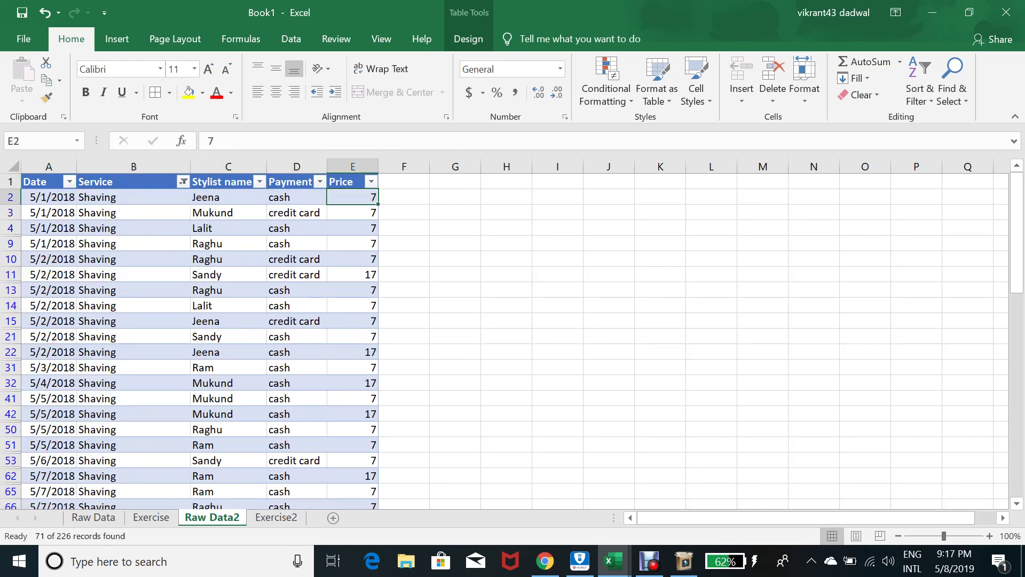
pyautogui.hotkey('ctrl', 'Down')
pyautogui.hotkey('ctrl', 'Up')
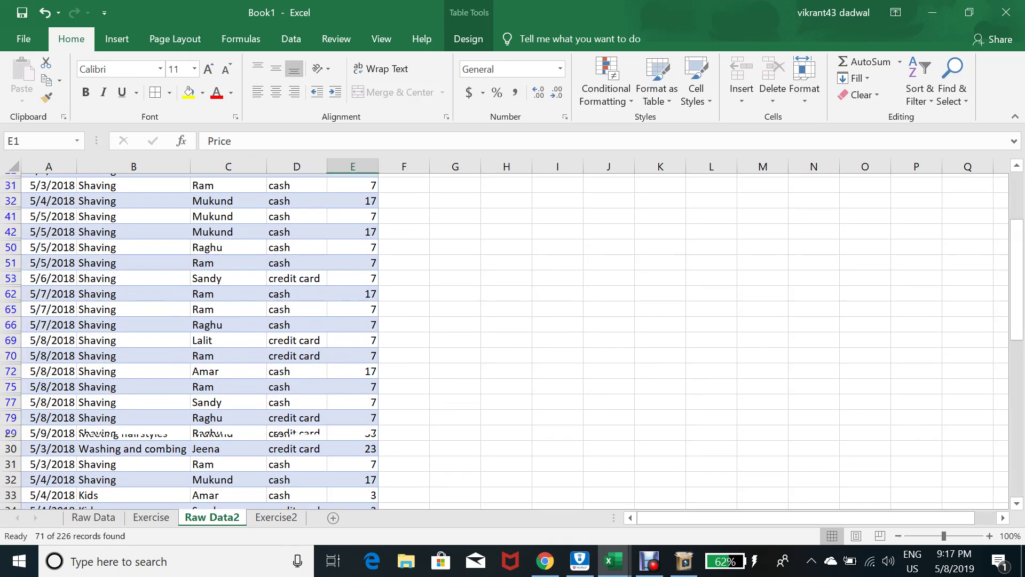
pyautogui.press('Down')
pyautogui.hotkey('ctrl', 'shift', 'Down')
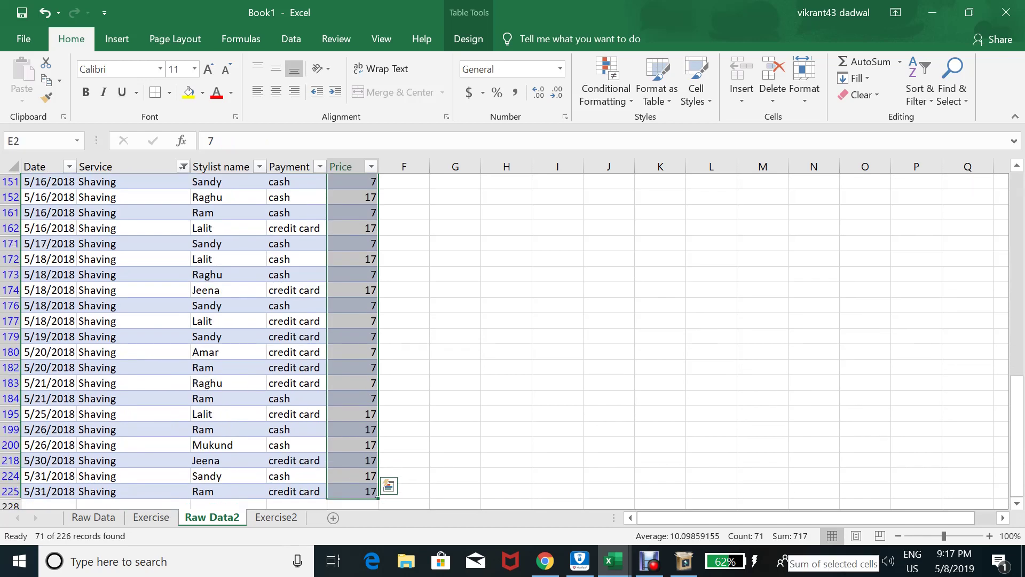
pyautogui.hotkey('ctrl', 'pagedown')
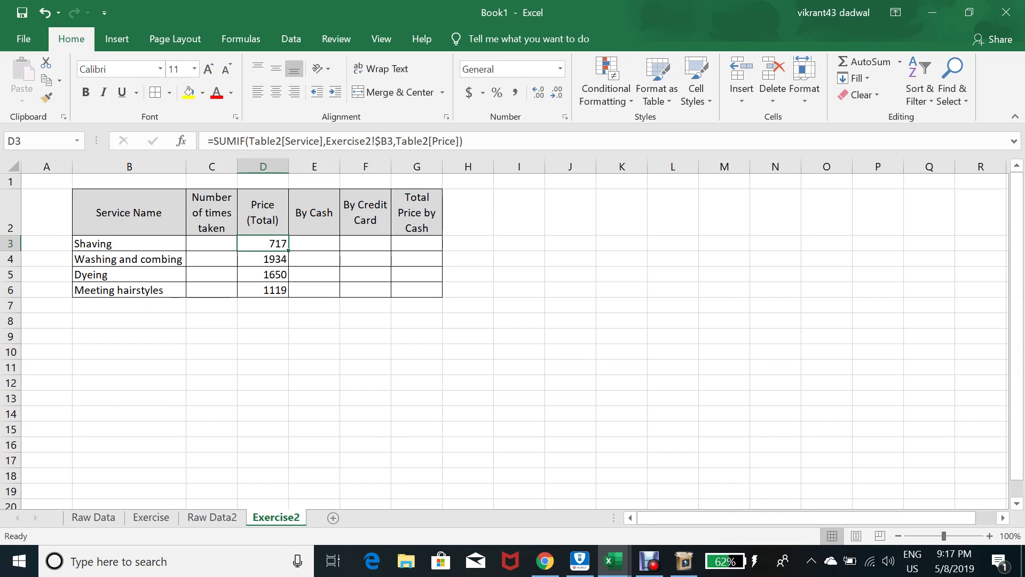
# Step: From the Dyeing total in D5, go to the Raw Data2 table and filter its Service column to Dyeing only
pyautogui.press('Down')
pyautogui.press('Down')
pyautogui.press('Down')
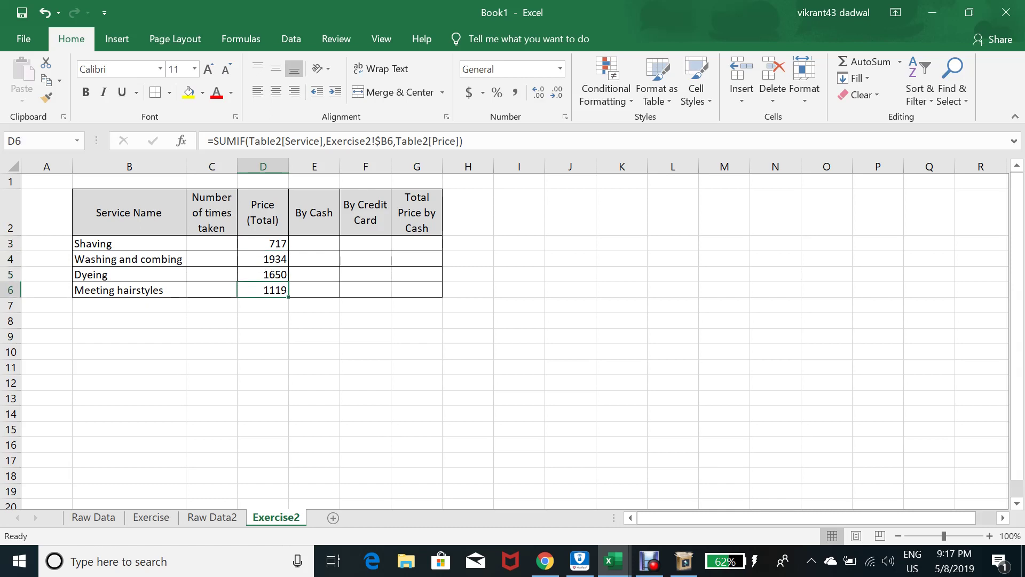
pyautogui.press('Up')
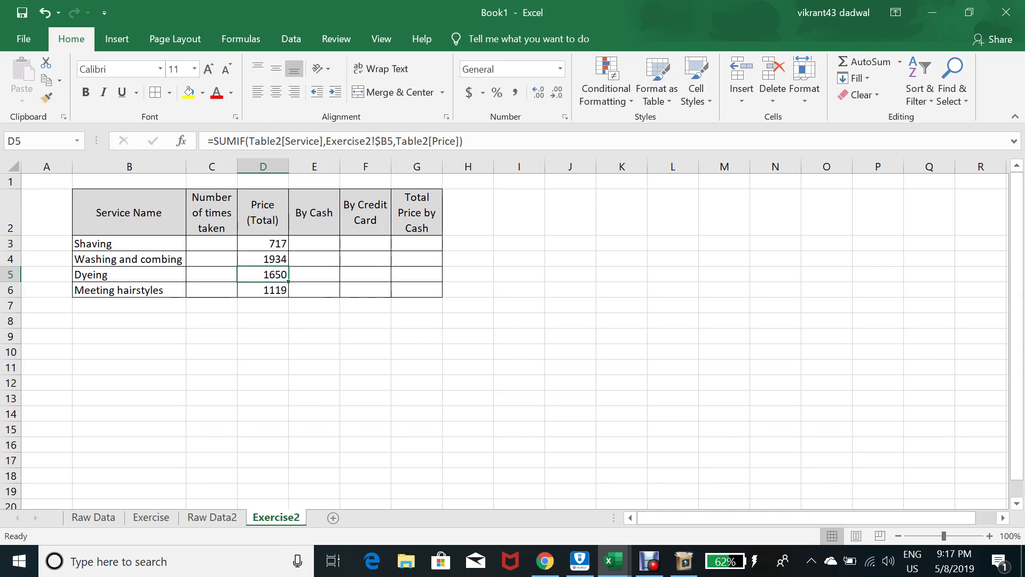
pyautogui.hotkey('ctrl', '[')
pyautogui.press('Left')
pyautogui.press('Up')
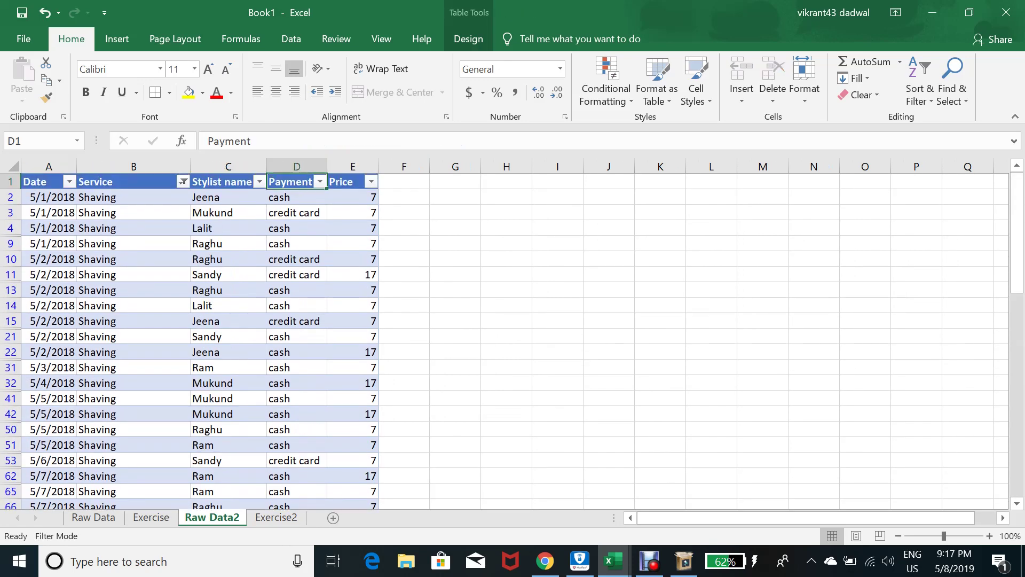
pyautogui.press('Left')
pyautogui.press('Left')
pyautogui.press('Right')
pyautogui.press('Left')
pyautogui.hotkey('alt', 'Down')
pyautogui.press('Down')
pyautogui.press('Down')
pyautogui.press('Down')
pyautogui.press('Down')
pyautogui.press('Down')
pyautogui.press('Down')
pyautogui.press('Down')
pyautogui.press('Down')
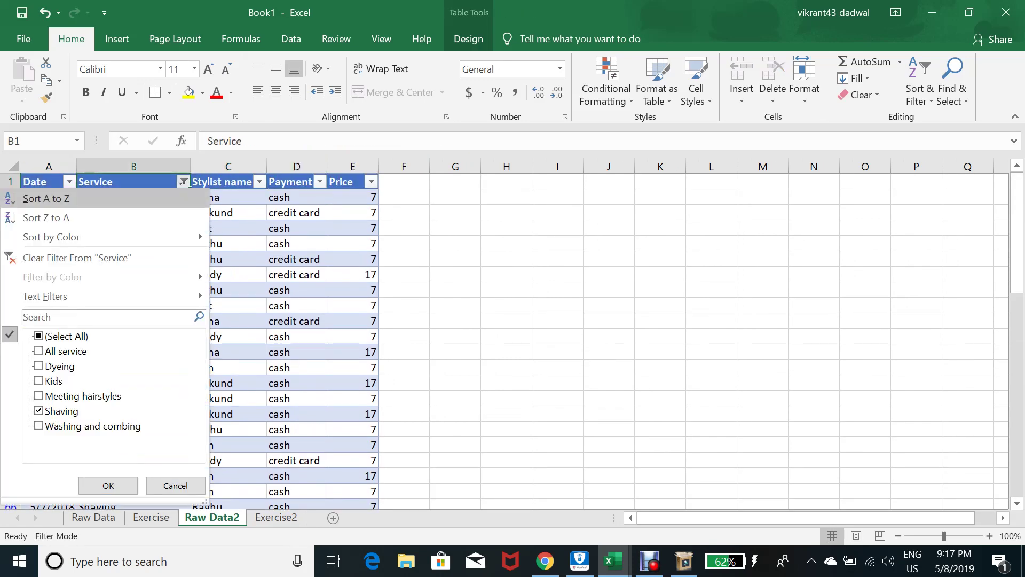
pyautogui.press('space')
pyautogui.press('Down')
pyautogui.press('Down')
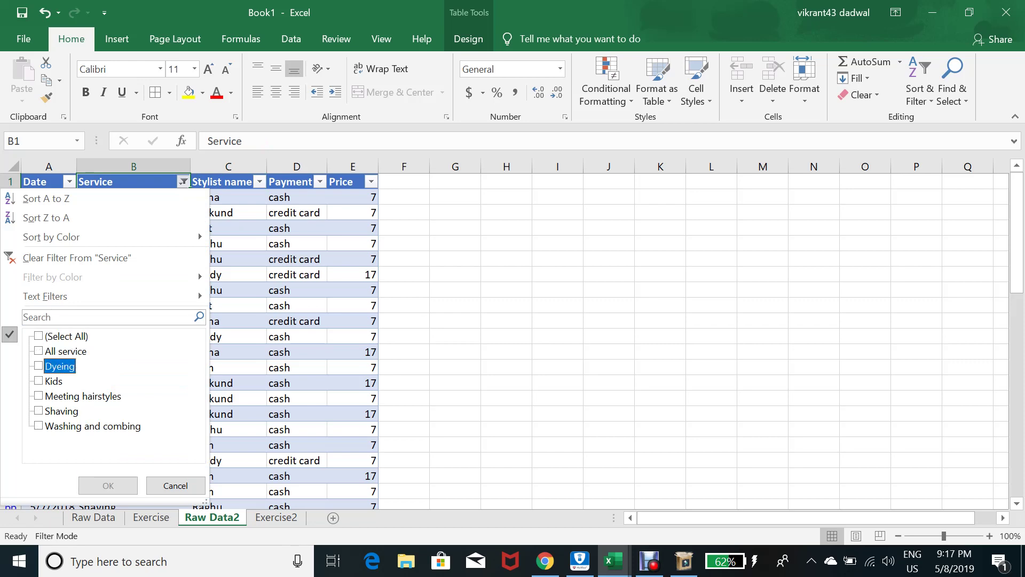
pyautogui.press('space')
pyautogui.press('Return')
# Step: Check the sum of the filtered Dyeing prices against the Dyeing total on Exercise2
pyautogui.press('Right')
pyautogui.press('Right')
pyautogui.press('Right')
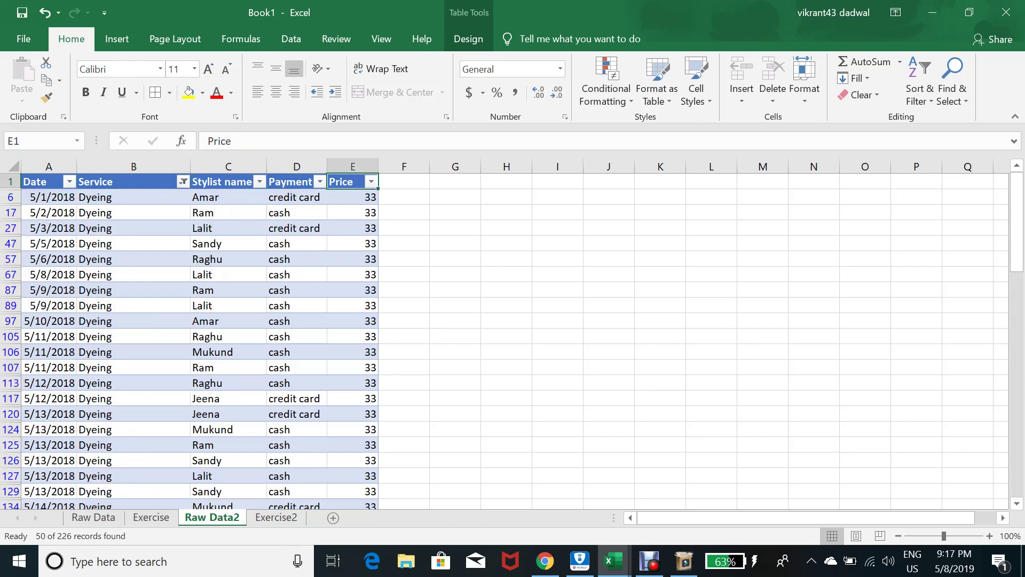
pyautogui.press('Left')
pyautogui.press('Down')
pyautogui.press('Right')
pyautogui.hotkey('ctrl', 'shift', 'Down')
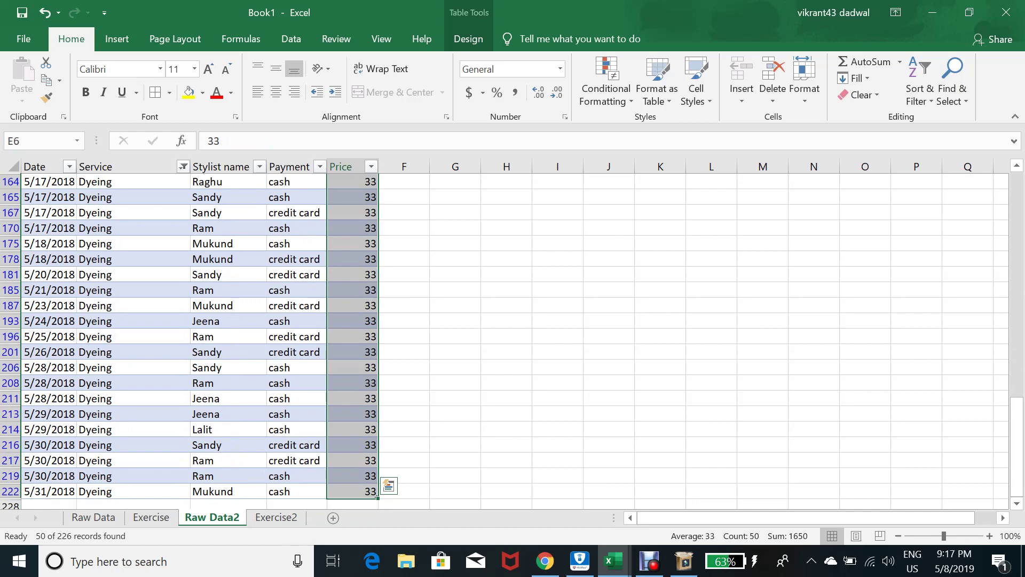
pyautogui.hotkey('ctrl', 'pagedown')
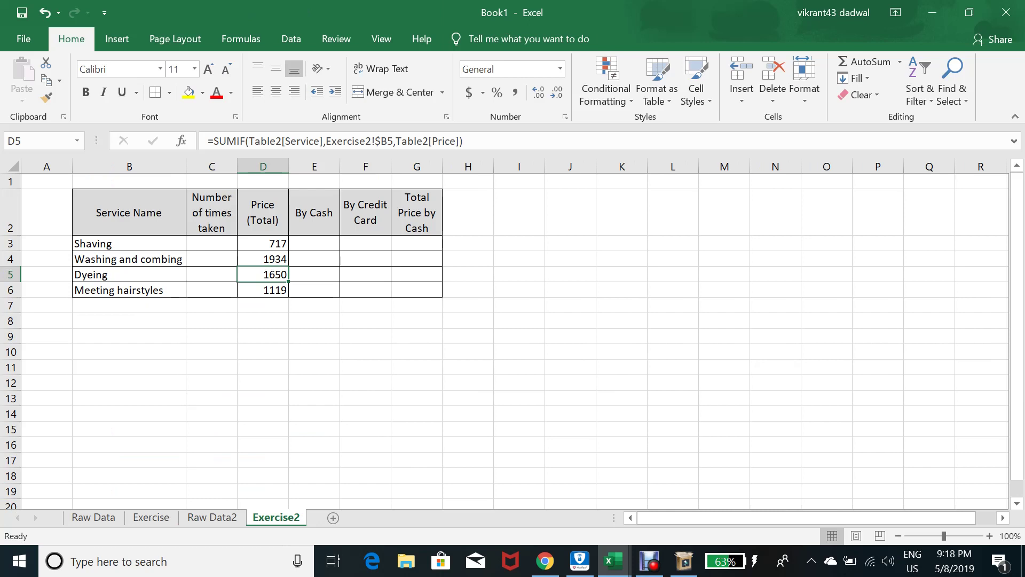
# Step: Enter Shaving in cell B10 below the Exercise2 summary table
pyautogui.press('Left')
pyautogui.press('Left')
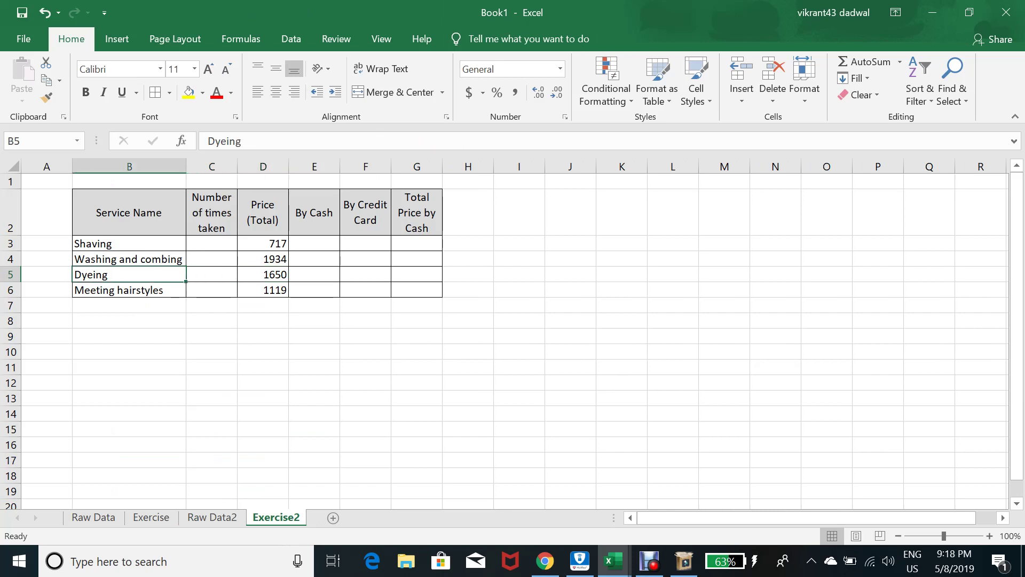
pyautogui.press('Down')
pyautogui.press('Down')
pyautogui.press('Down')
pyautogui.press('Down')
pyautogui.press('Down')
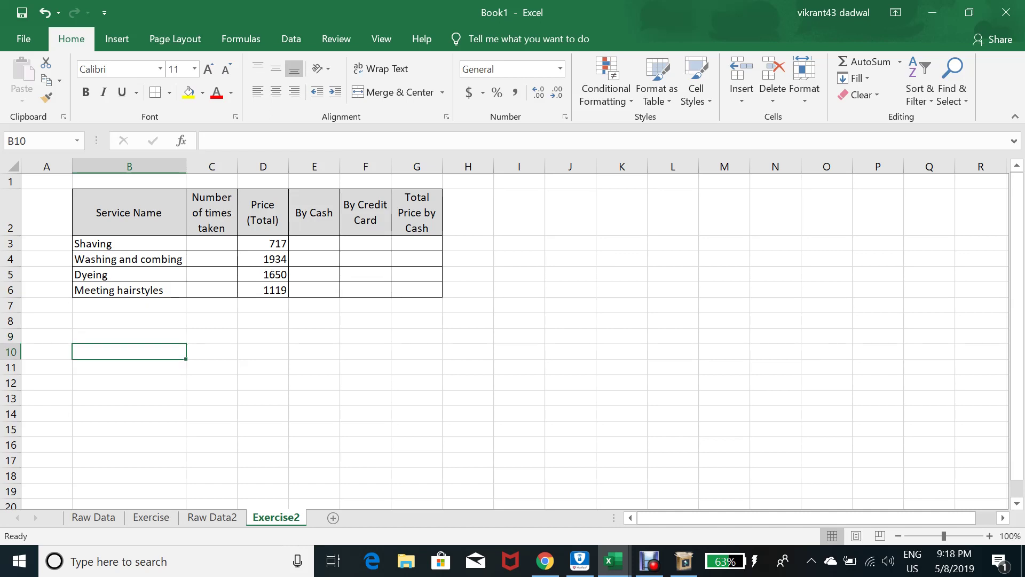
pyautogui.write('Shaving')
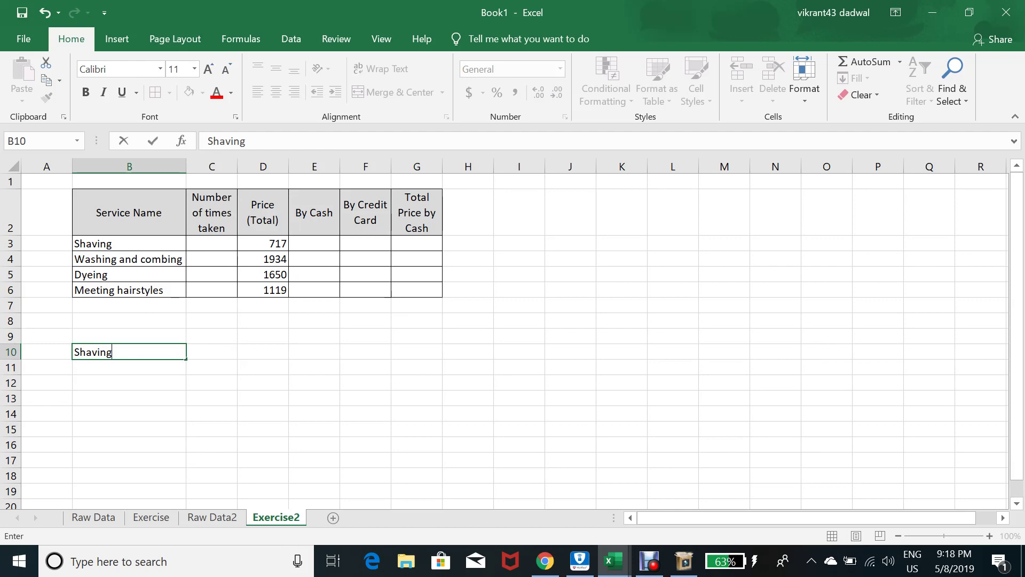
pyautogui.press('Return')
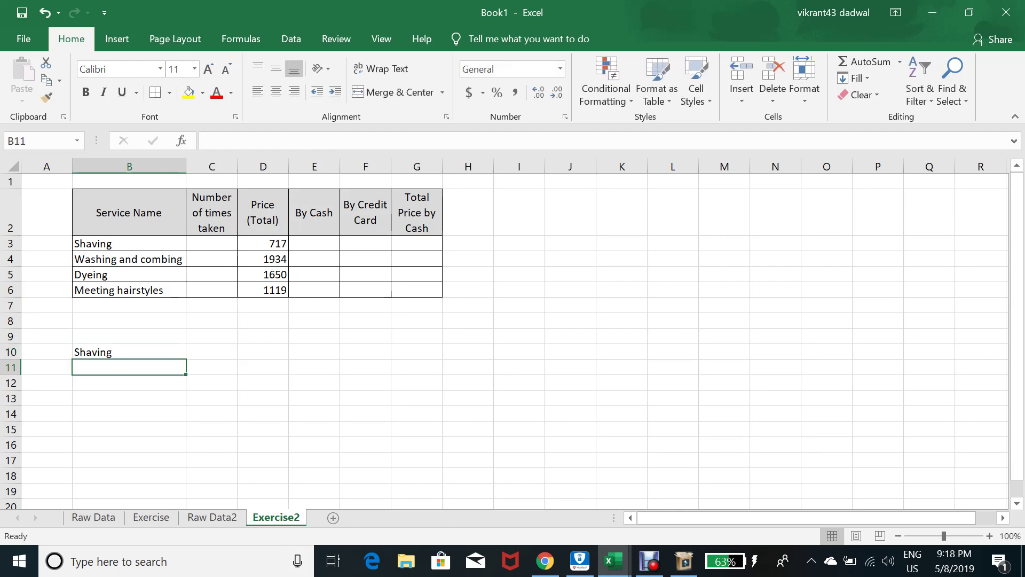
# Step: Remove the Dyeing filter from the Service column of the Raw Data2 table so that all services are included
pyautogui.hotkey('ctrl', 'pageup')
pyautogui.press('Left')
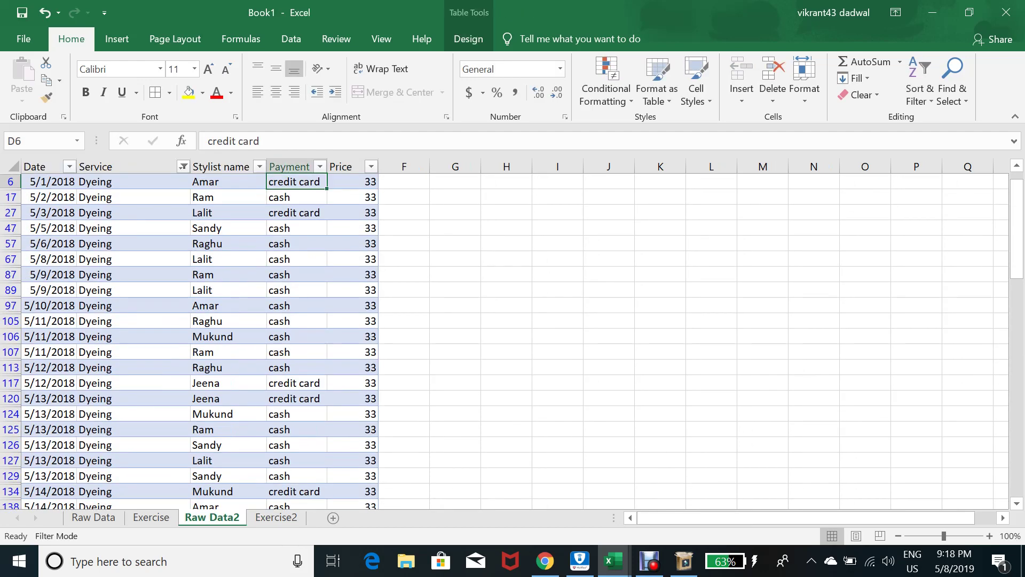
pyautogui.press('Up')
pyautogui.press('Left')
pyautogui.press('Left')
pyautogui.hotkey('alt', 'Down')
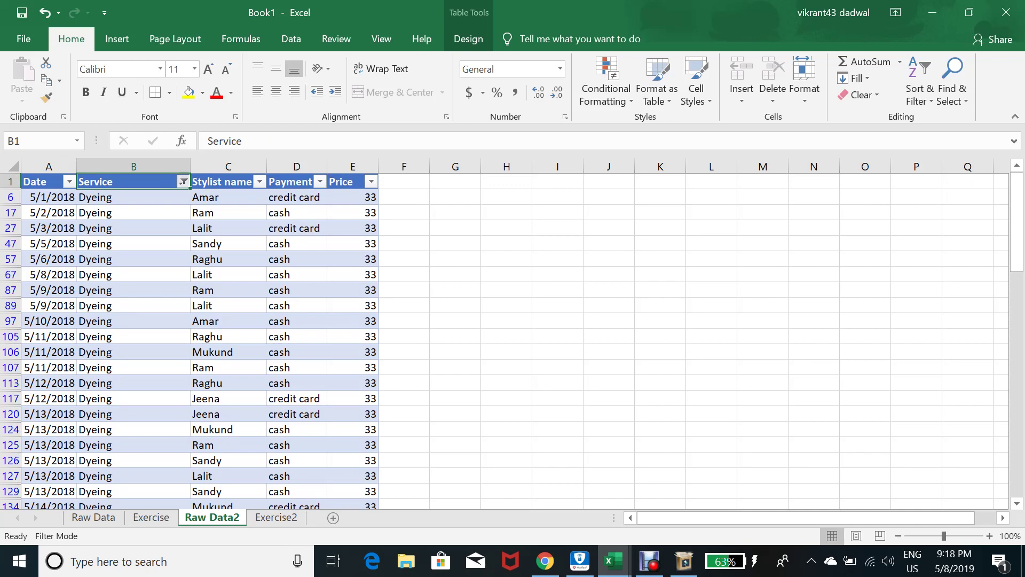
pyautogui.press('Tab')
pyautogui.press('Tab')
pyautogui.press('space')
pyautogui.press('Return')
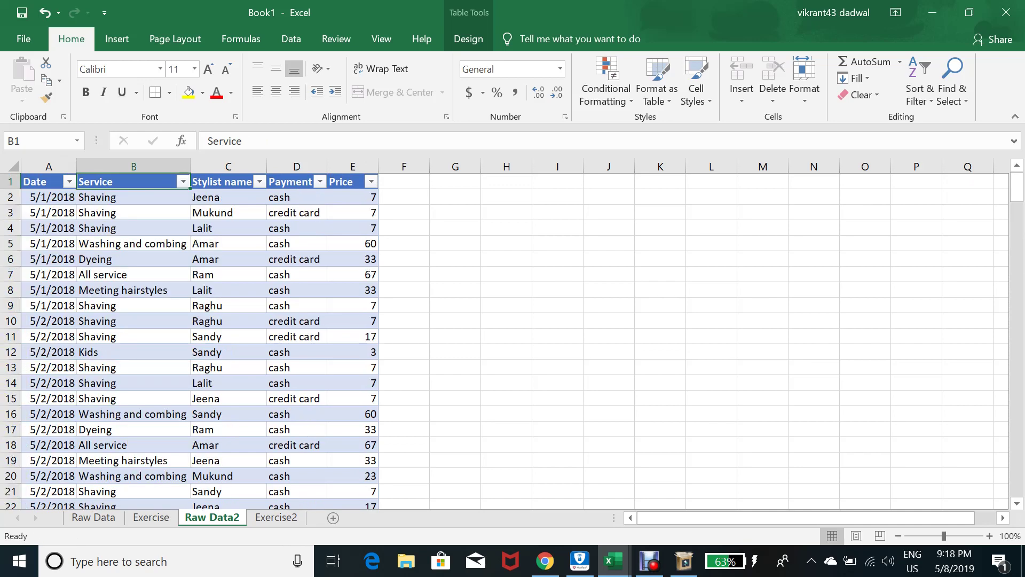
# Step: Check the filter choices of the Payment column in the Raw Data2 table without applying any
pyautogui.press('Right')
pyautogui.press('Right')
pyautogui.hotkey('alt', 'Down')
pyautogui.press('Escape')
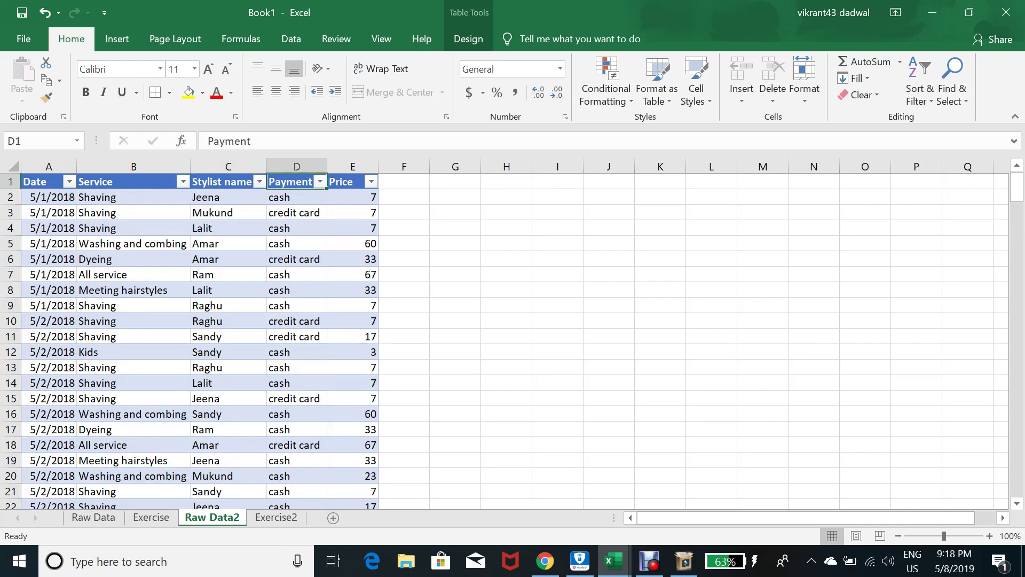
# Step: Enter Cash in cell B11 of Exercise2, below the Shaving criterion
pyautogui.hotkey('ctrl', 'pagedown')
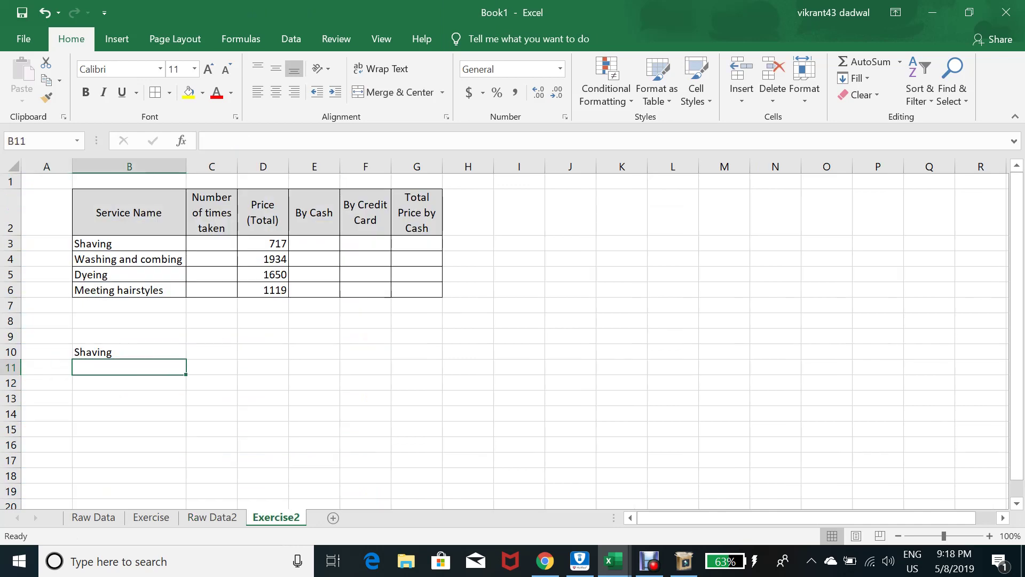
pyautogui.write('Cash')
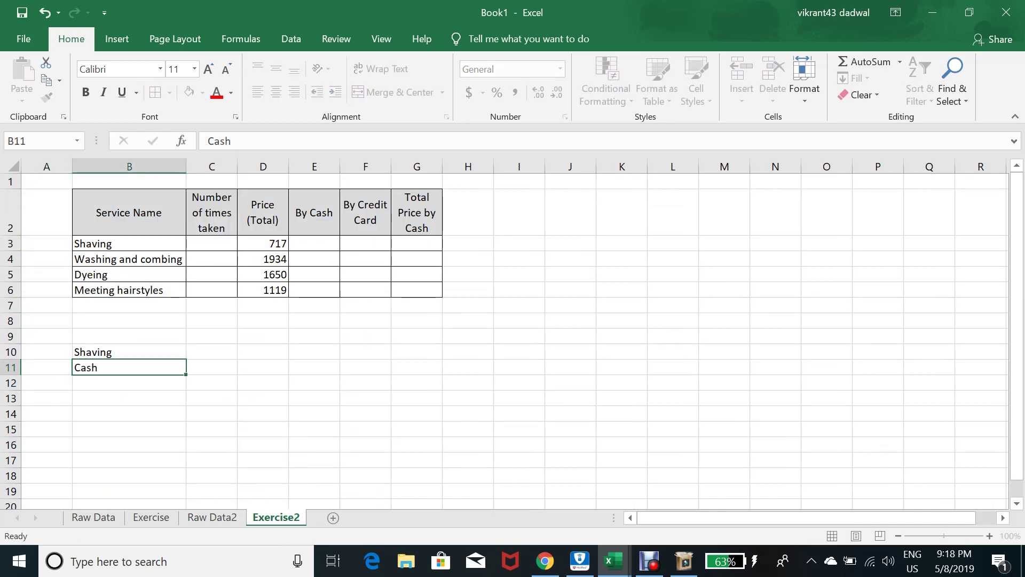
pyautogui.press('Return')
# Step: Begin a SUMIFS formula in C10 of Exercise2 with the Price column of the Raw Data2 table as its sum range
pyautogui.press('Up')
pyautogui.press('Up')
pyautogui.press('Right')
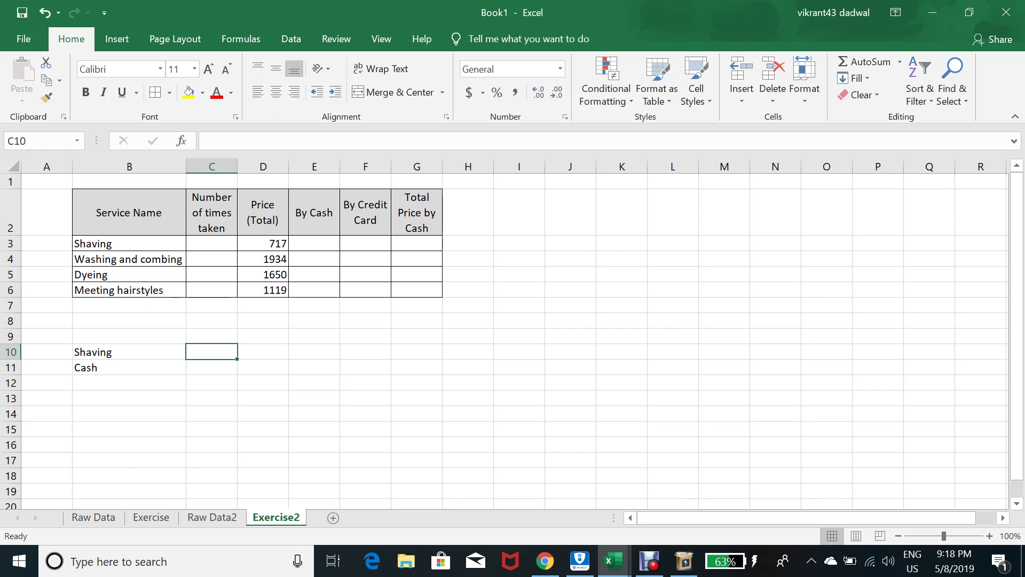
pyautogui.write('=sumifs(')
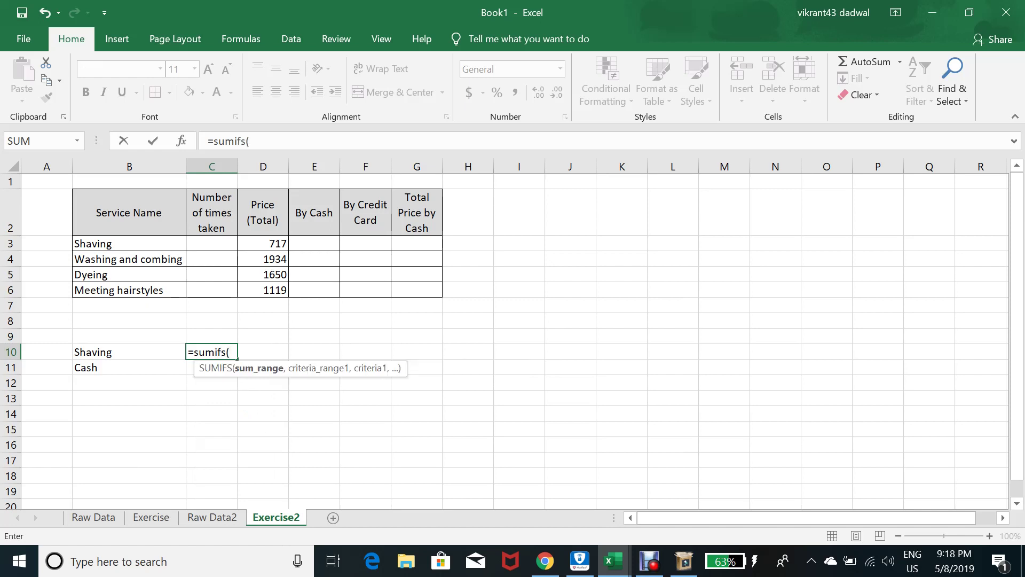
pyautogui.moveTo(211, 212); pyautogui.dragTo(211, 181)
pyautogui.press('BackSpace')
pyautogui.press('BackSpace')
pyautogui.press('BackSpace')
pyautogui.press('BackSpace')
pyautogui.press('BackSpace')
pyautogui.hotkey('ctrl', 'pageup')
pyautogui.click(353, 213)
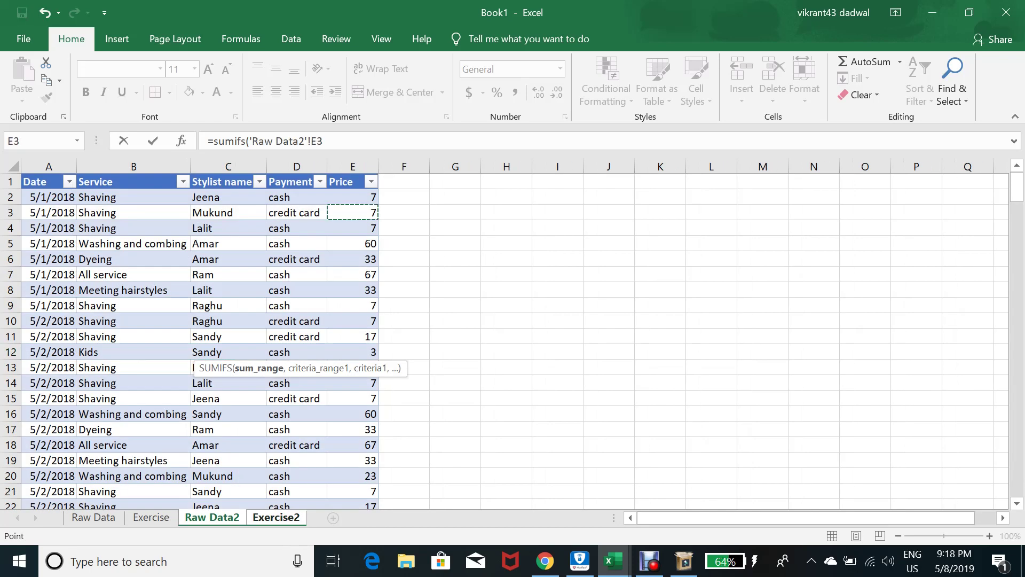
pyautogui.click(347, 183)
pyautogui.click(352, 197)
pyautogui.hotkey('ctrl', 'shift', 'Down')
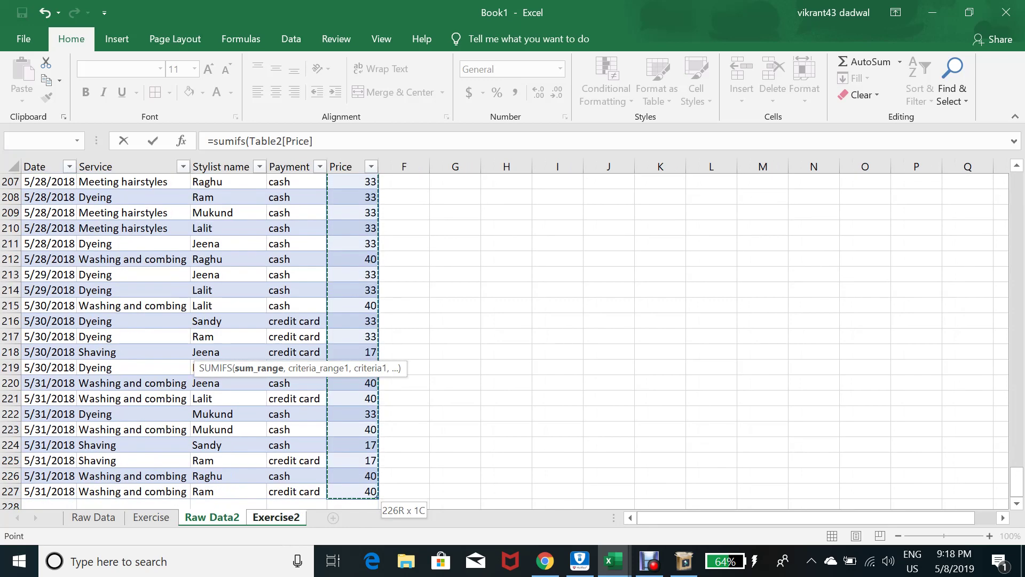
pyautogui.write(',')
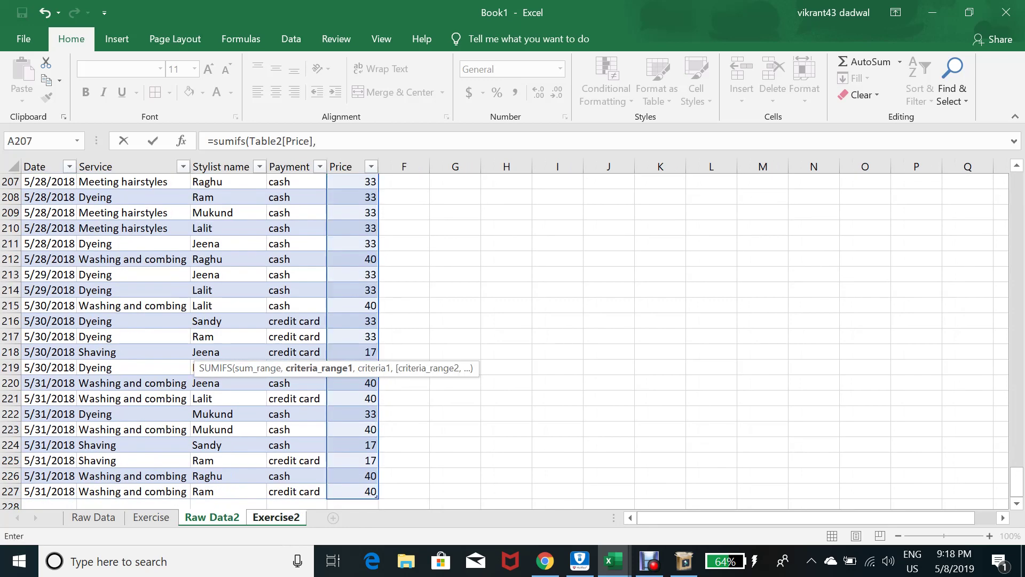
# Step: Add the table's Service column as the first criteria range, with the Shaving cell B10 as its criterion
pyautogui.press('Right')
pyautogui.press('Down')
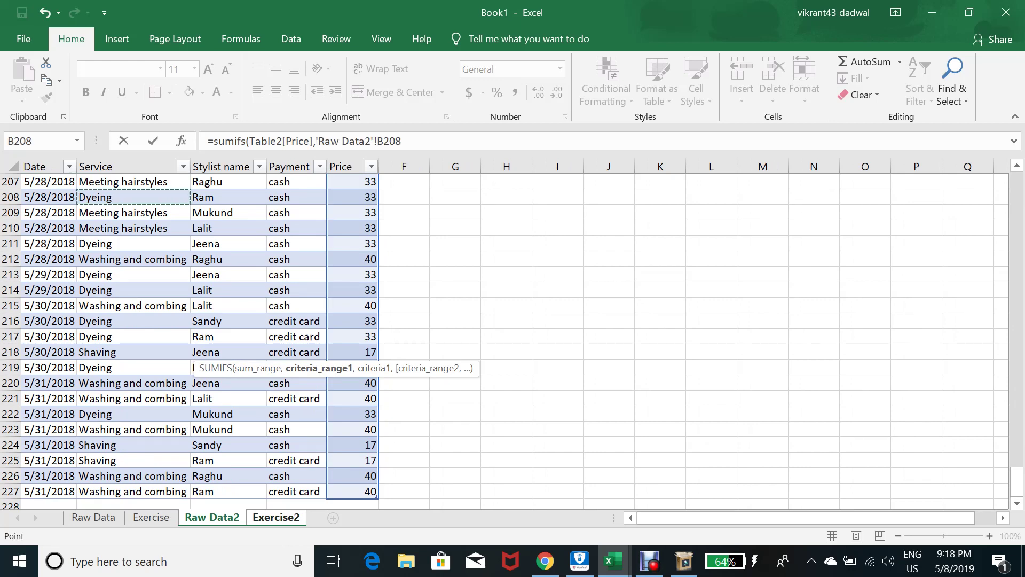
pyautogui.hotkey('ctrl', 'Up')
pyautogui.press('Down')
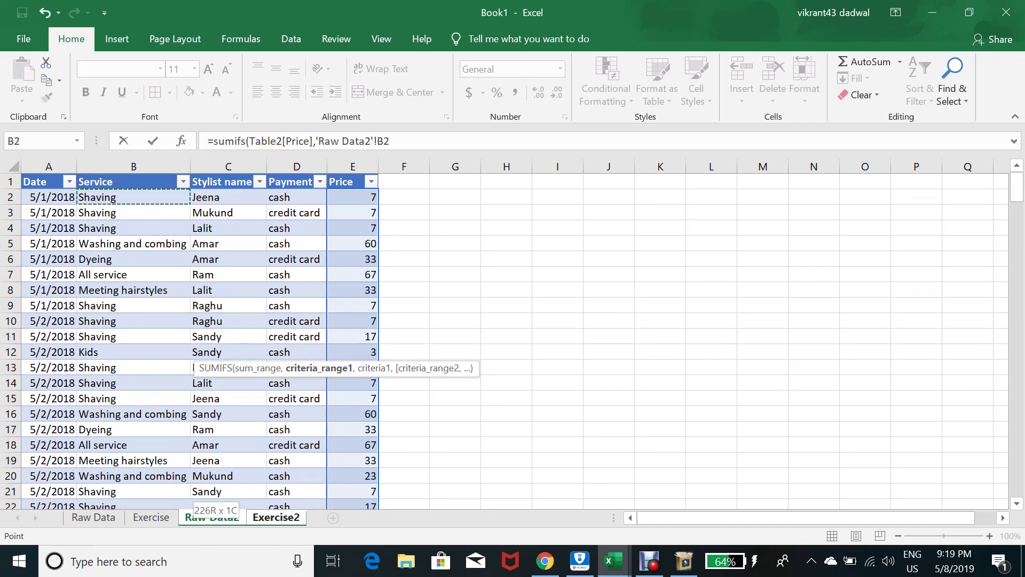
pyautogui.hotkey('ctrl', 'shift', 'Down')
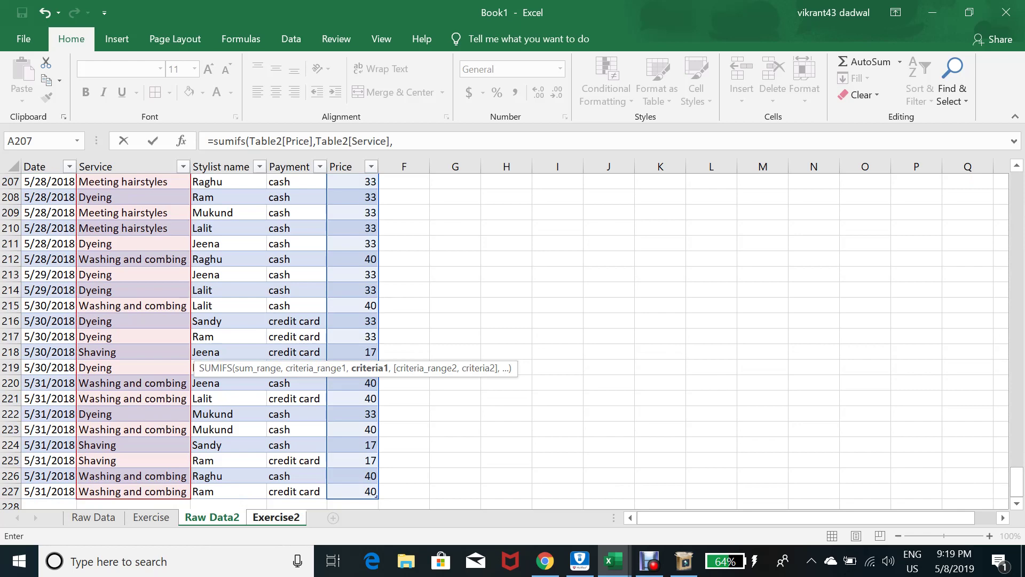
pyautogui.hotkey('ctrl', 'pagedown')
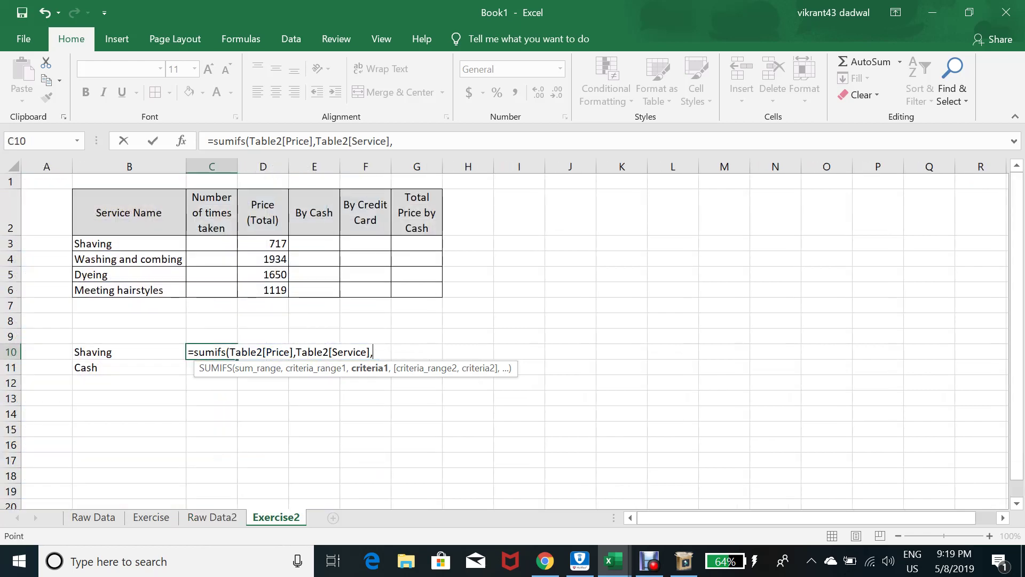
pyautogui.click(129, 351)
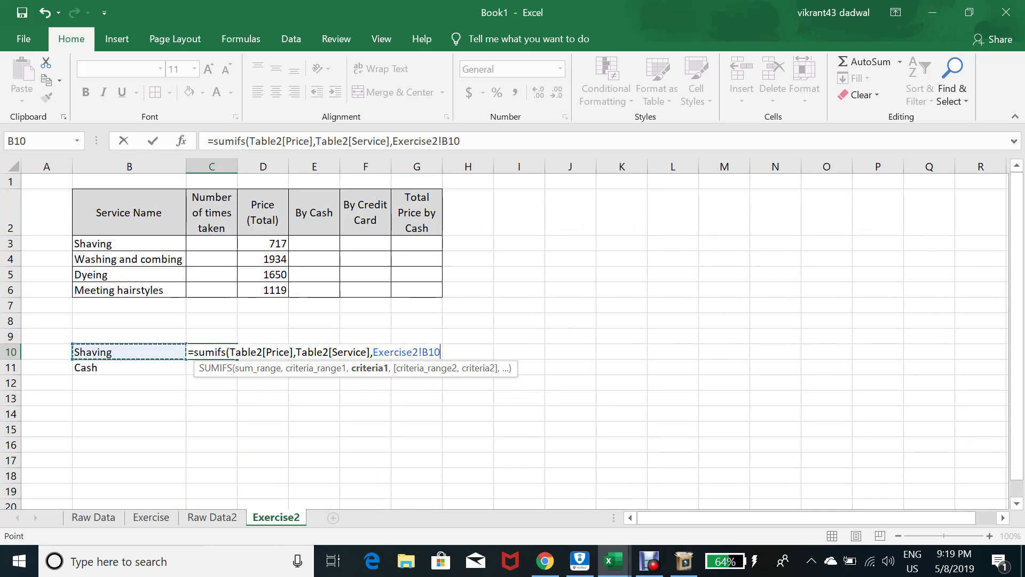
pyautogui.write(',')
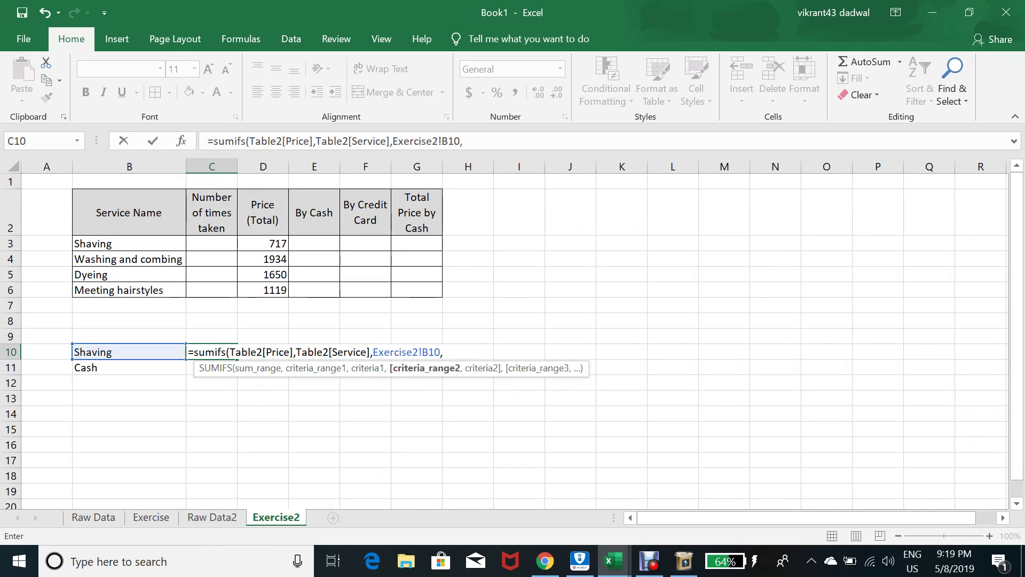
# Step: Complete the SUMIFS formula with the table's Payment column as second criteria range and the Cash cell B11 as its criterion
pyautogui.hotkey('ctrl', 'pageup')
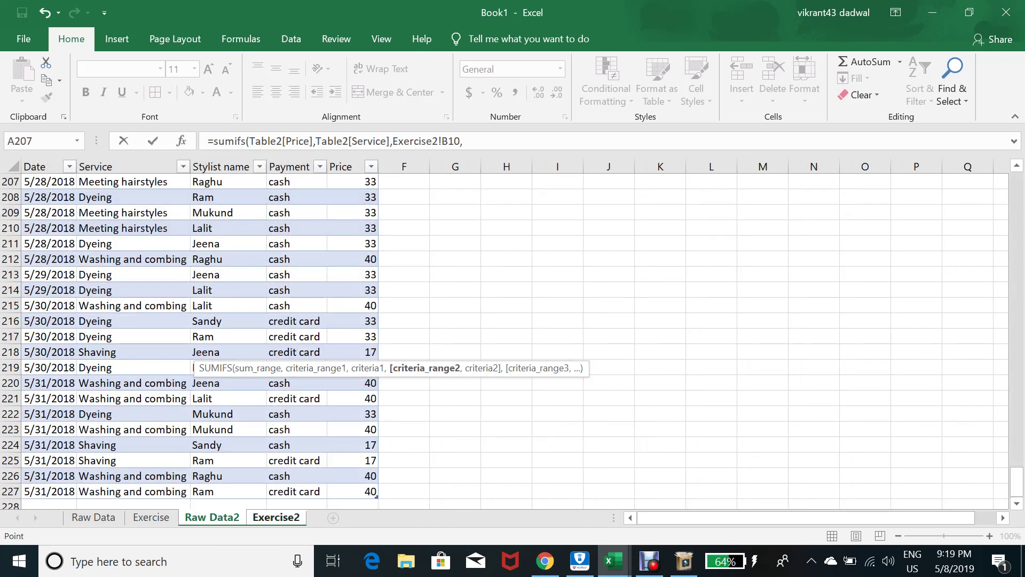
pyautogui.click(297, 228)
pyautogui.hotkey('ctrl', 'Up')
pyautogui.press('Down')
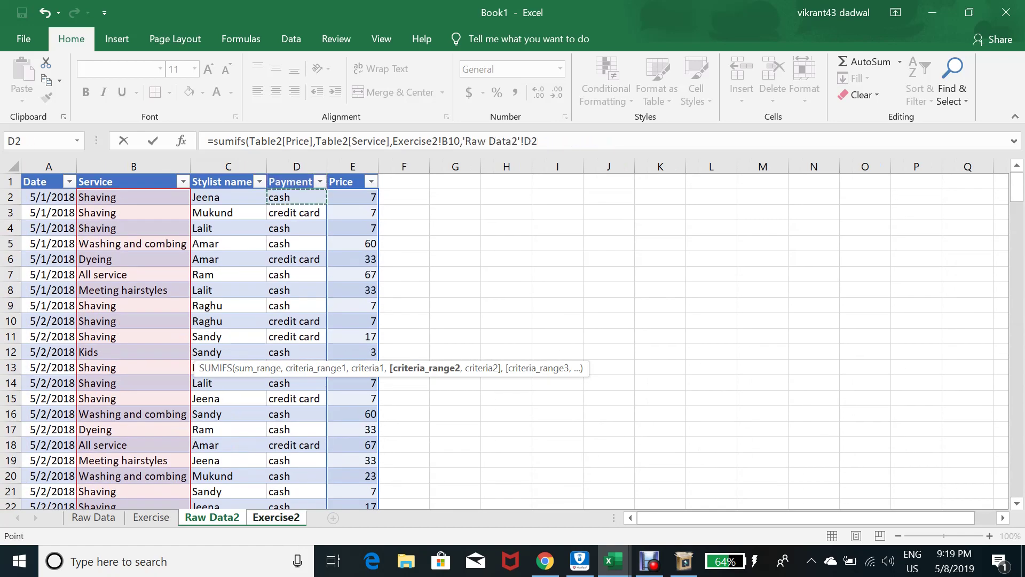
pyautogui.hotkey('ctrl', 'shift', 'Down')
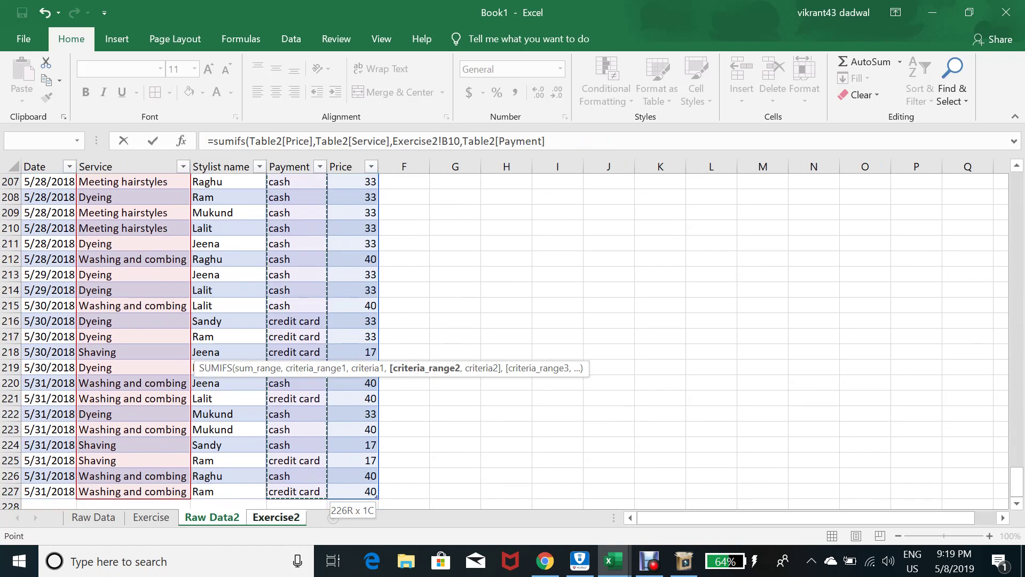
pyautogui.write(',')
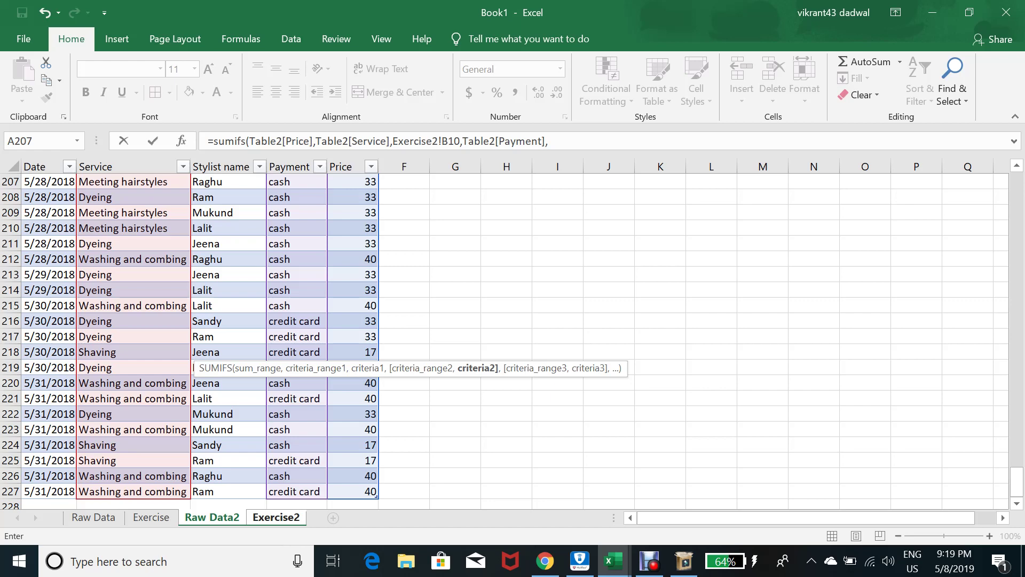
pyautogui.hotkey('ctrl', 'pagedown')
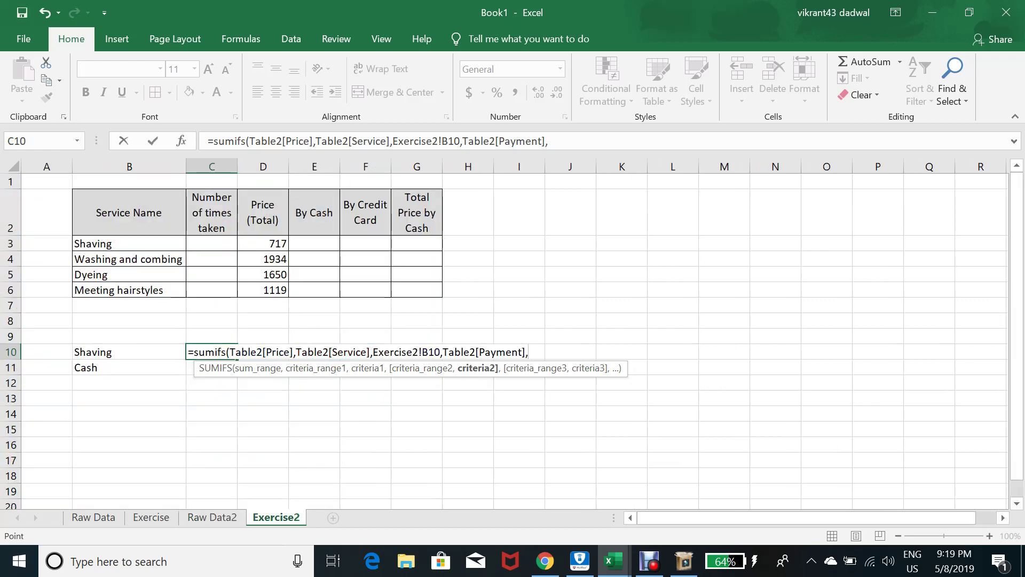
pyautogui.click(128, 367)
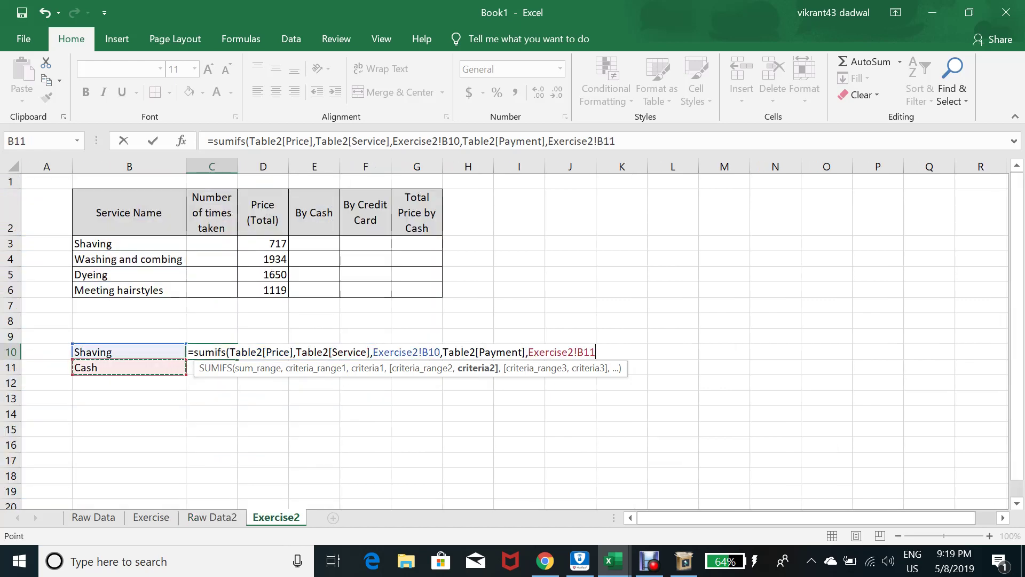
pyautogui.write(')')
pyautogui.press('Return')
pyautogui.click(211, 352)
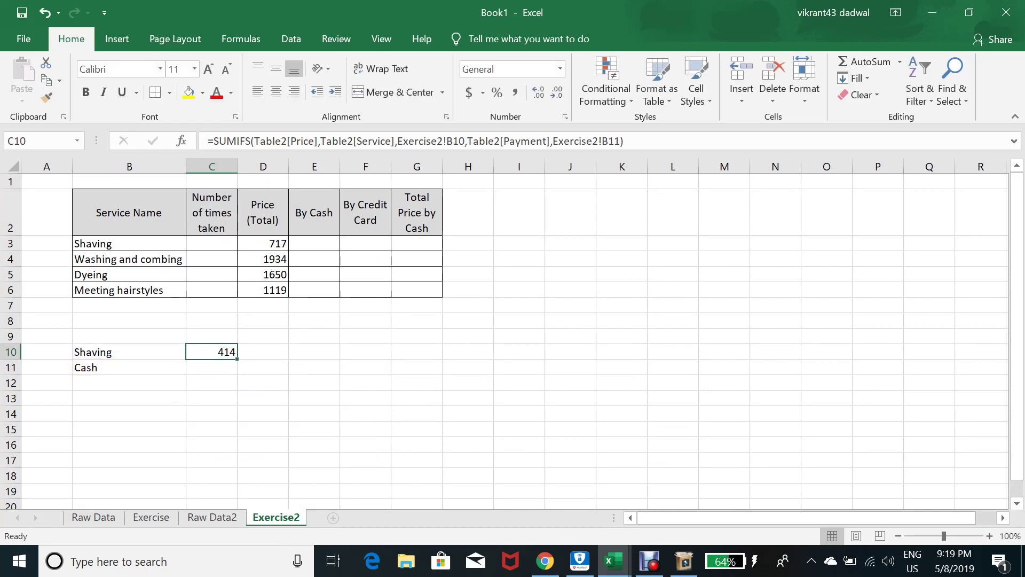
# Step: Filter the Service column of the Raw Data2 table to Shaving only
pyautogui.hotkey('ctrl', 'pageup')
pyautogui.hotkey('ctrl', 'BackSpace')
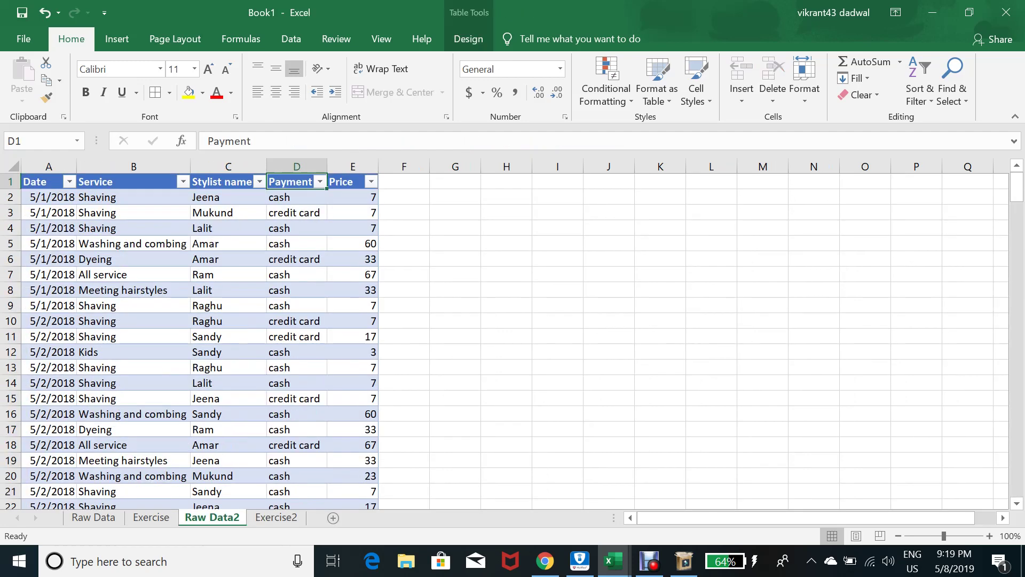
pyautogui.press('Left')
pyautogui.press('Left')
pyautogui.hotkey('alt', 'Down')
pyautogui.press('Down')
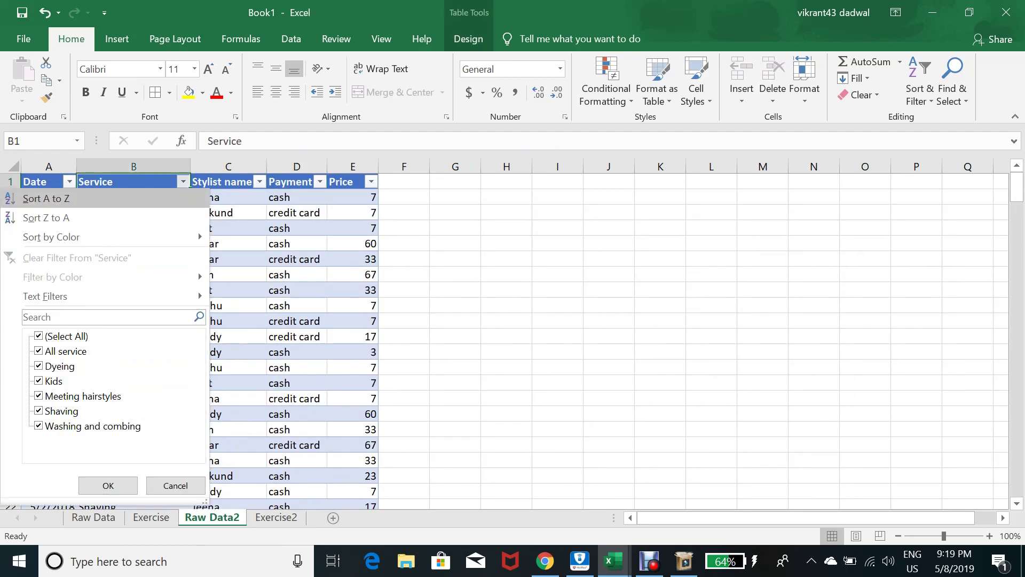
pyautogui.write('e')
pyautogui.write('shaving')
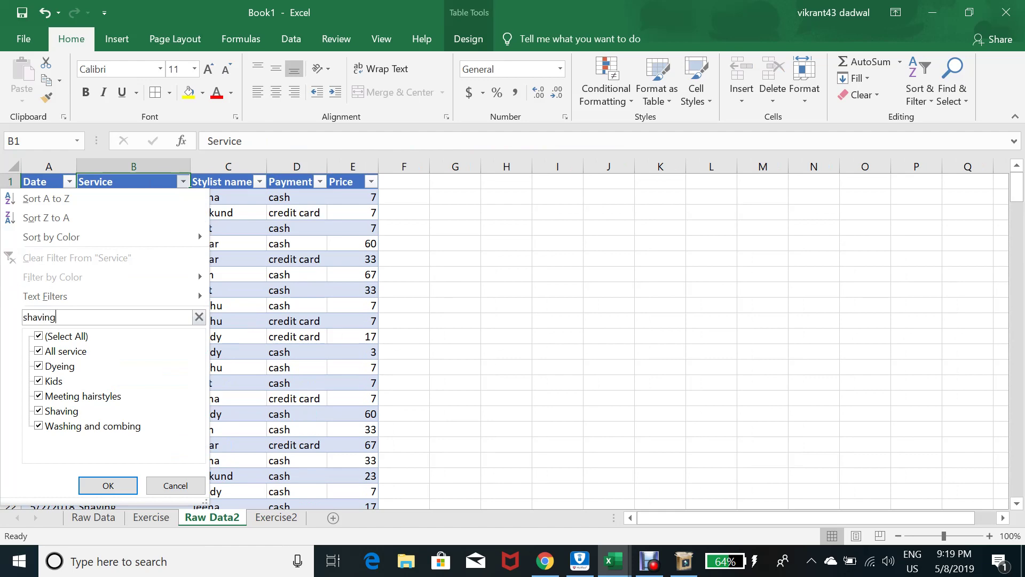
pyautogui.press('Return')
# Step: Filter the Payment column of the Raw Data2 table to cash only, excluding credit card
pyautogui.press('Right')
pyautogui.press('Right')
pyautogui.hotkey('alt', 'Down')
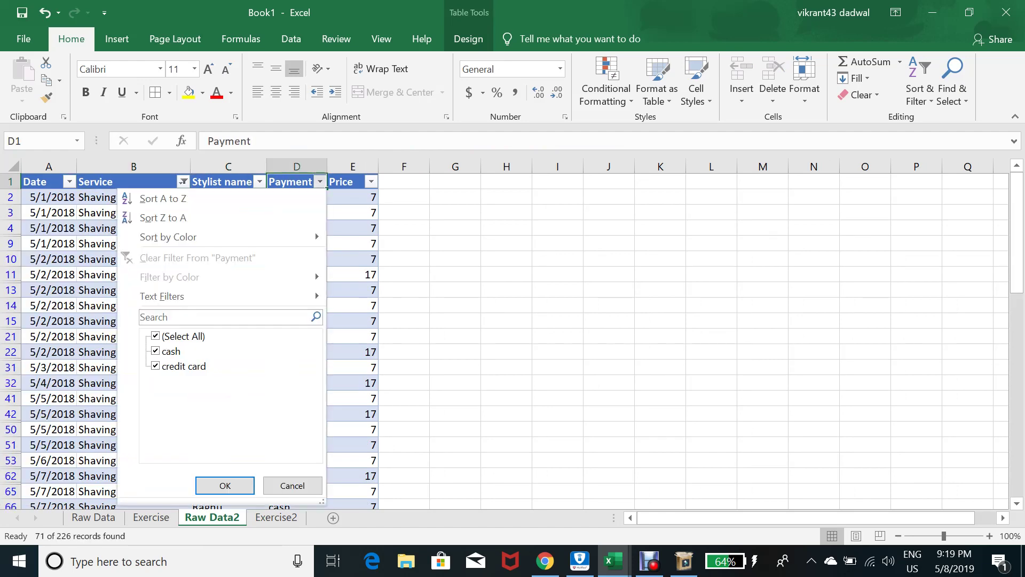
pyautogui.press('Down')
pyautogui.press('e')
pyautogui.press('Tab')
pyautogui.press('space')
pyautogui.press('Down')
pyautogui.press('space')
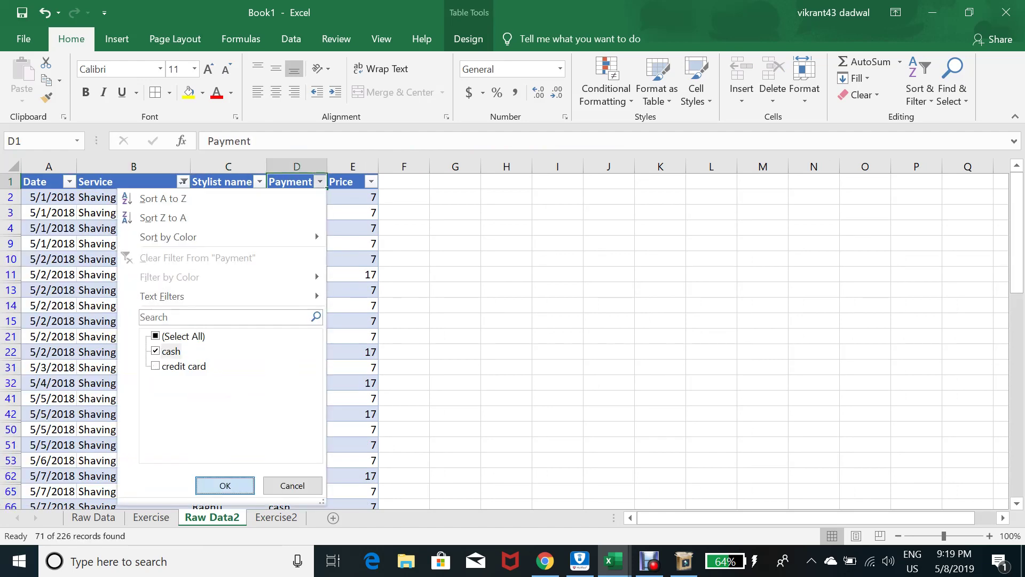
pyautogui.press('Return')
# Step: Check the sum of the filtered Shaving cash prices against the SUMIFS result on Exercise2
pyautogui.press('Right')
pyautogui.press('Down')
pyautogui.hotkey('ctrl', 'shift', 'Down')
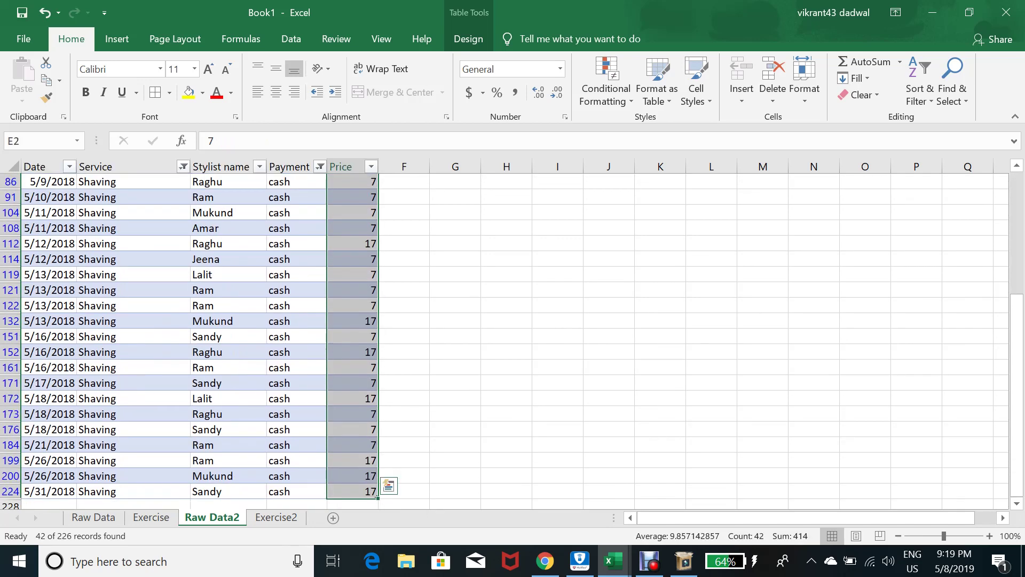
pyautogui.hotkey('ctrl', 'pagedown')
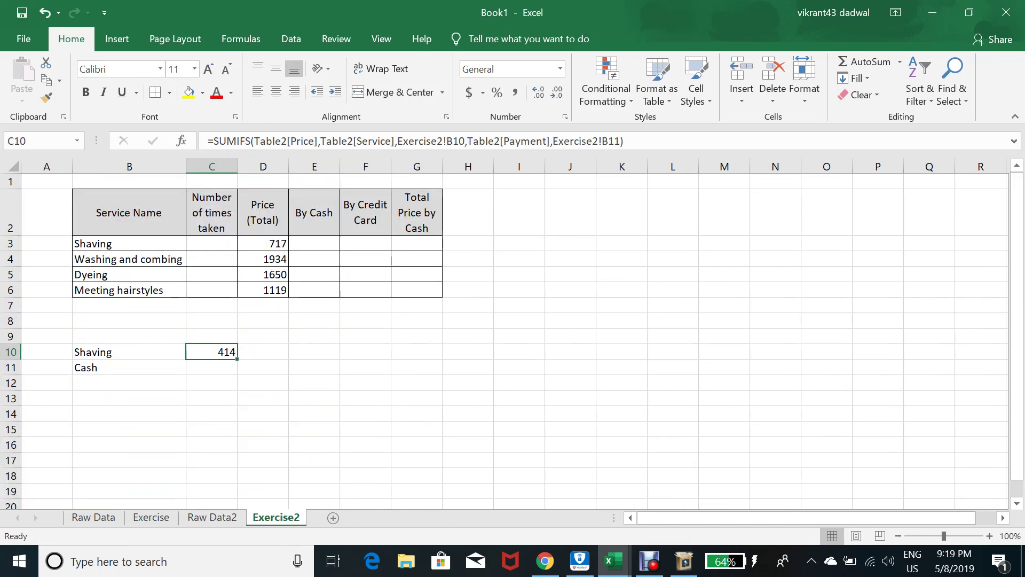
# Step: Make the SUMIFS result in C10 of Exercise2 bold
pyautogui.hotkey('ctrl', 'b')
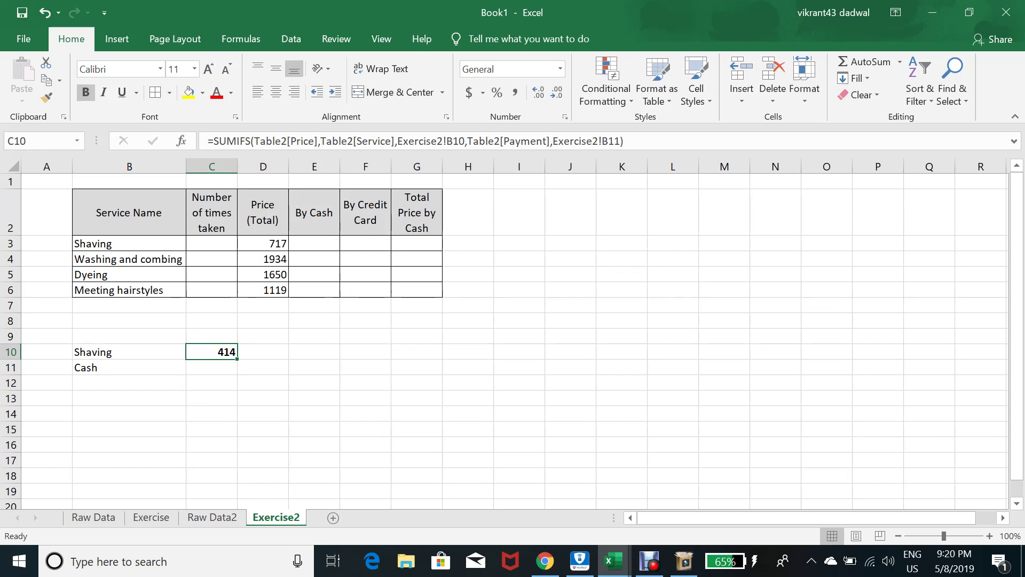
pyautogui.click(314, 351)
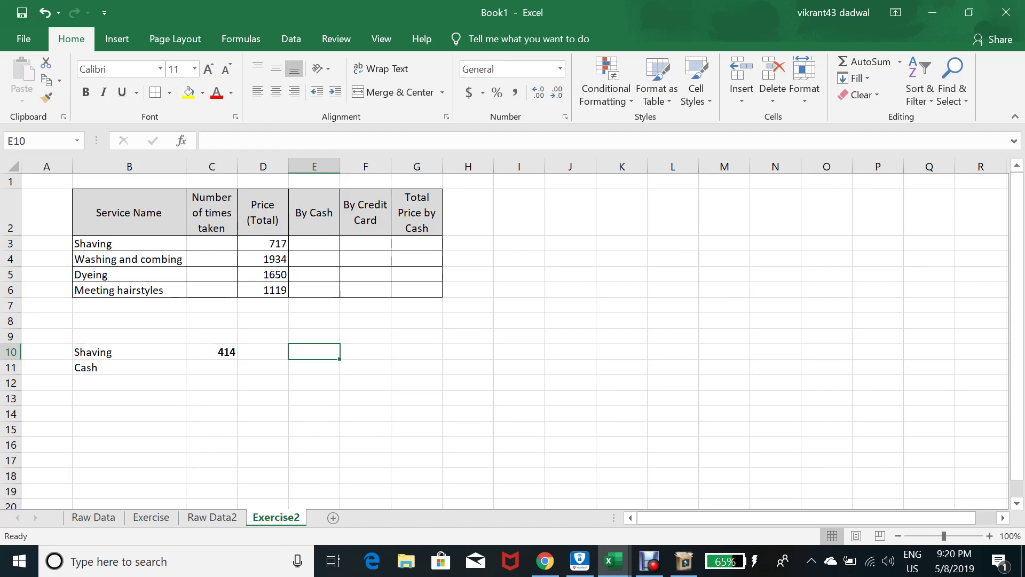
# Step: Review the COUNTIFS example on the Exercise sheet and the orders table on the Raw Data sheet
pyautogui.hotkey('ctrl', 'pageup')
pyautogui.hotkey('ctrl', 'pageup')
pyautogui.hotkey('ctrl', 'pageup')
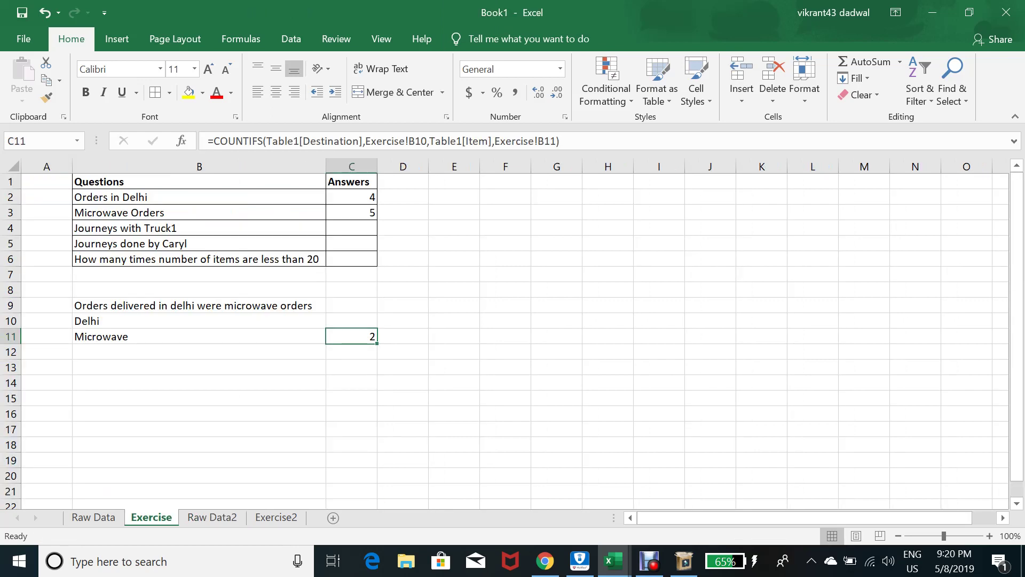
pyautogui.press('Left')
pyautogui.press('Left')
pyautogui.press('Left')
pyautogui.press('Left')
pyautogui.press('Left')
pyautogui.press('Left')
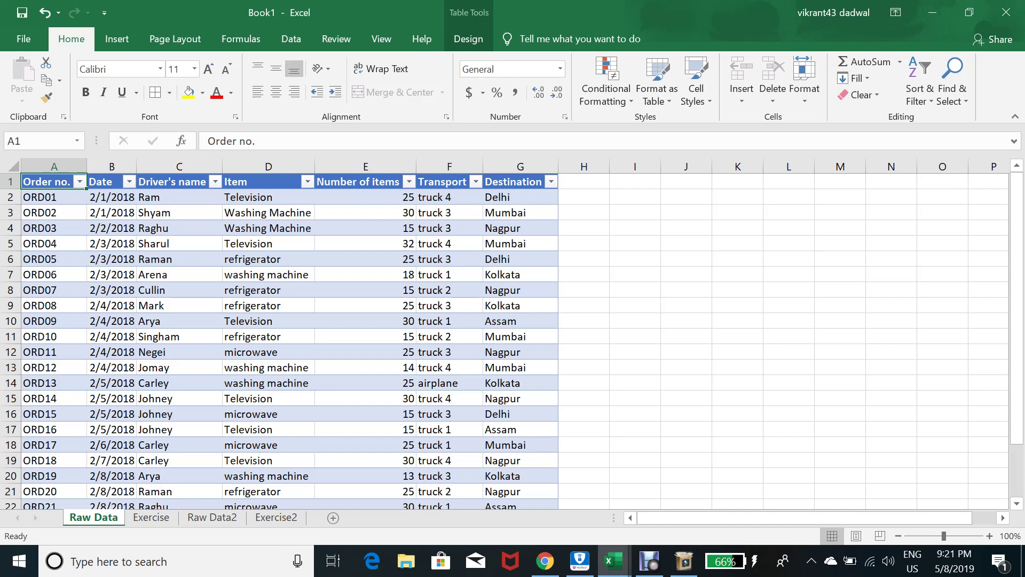
pyautogui.moveTo(650, 560)
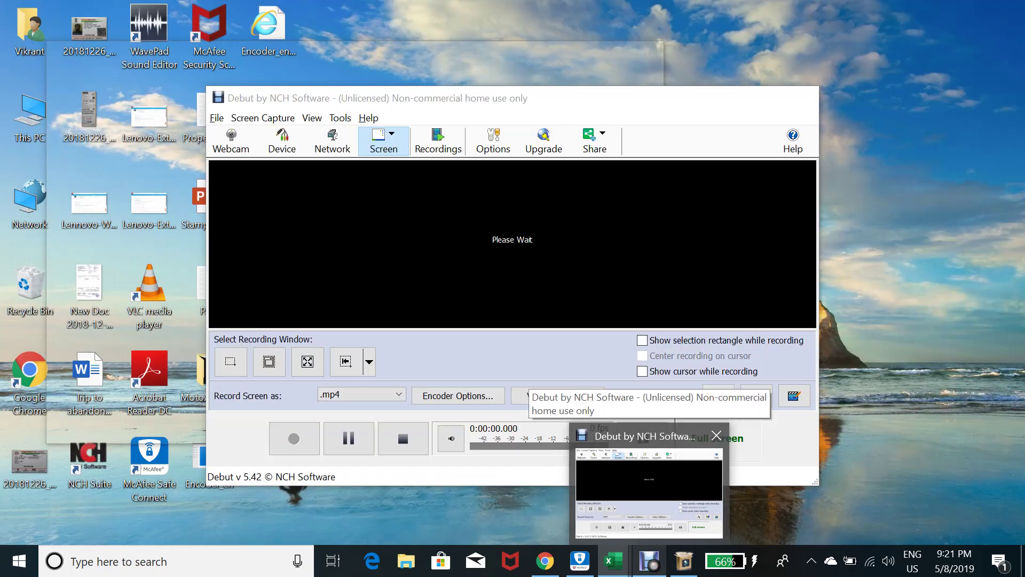
pyautogui.click(649, 492)
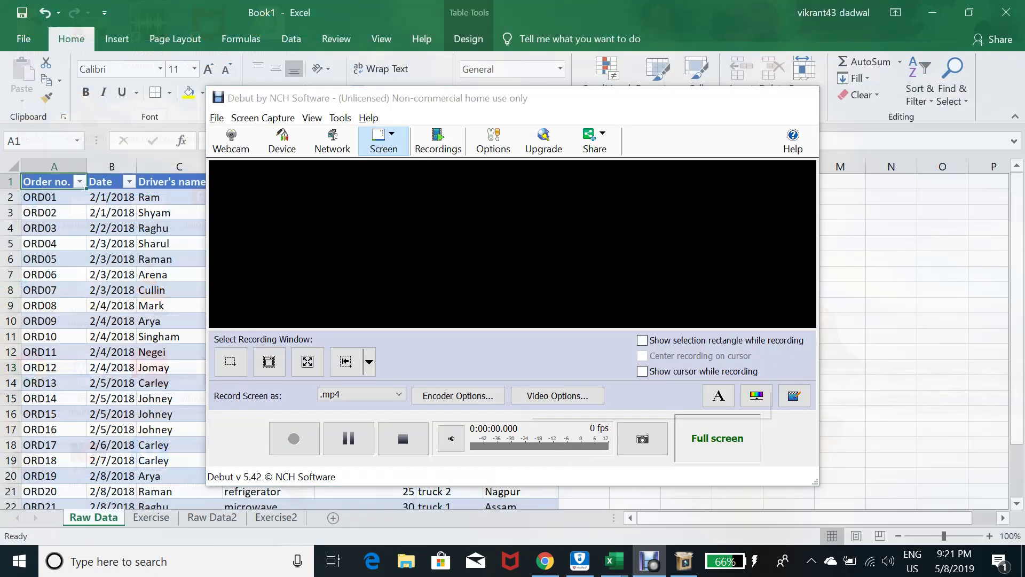